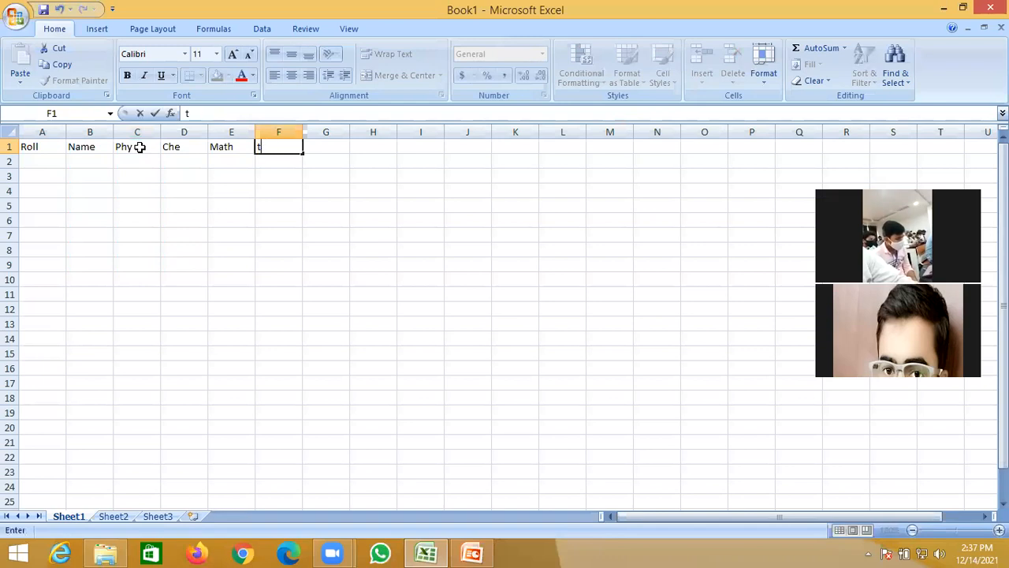
Add the column headings Total, Percent and Grade in cells F1 to H1.
text(Total)
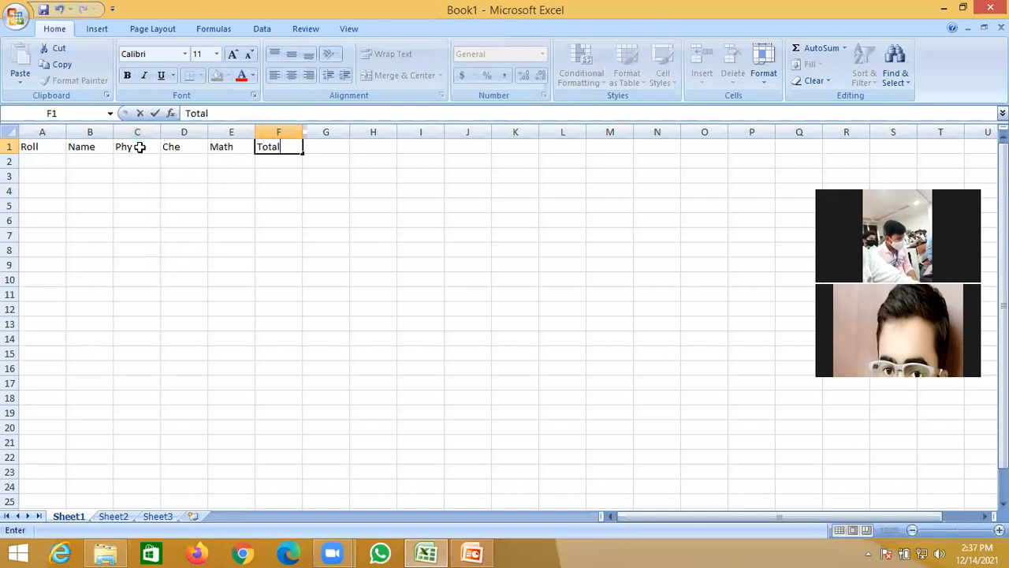
key(Tab)
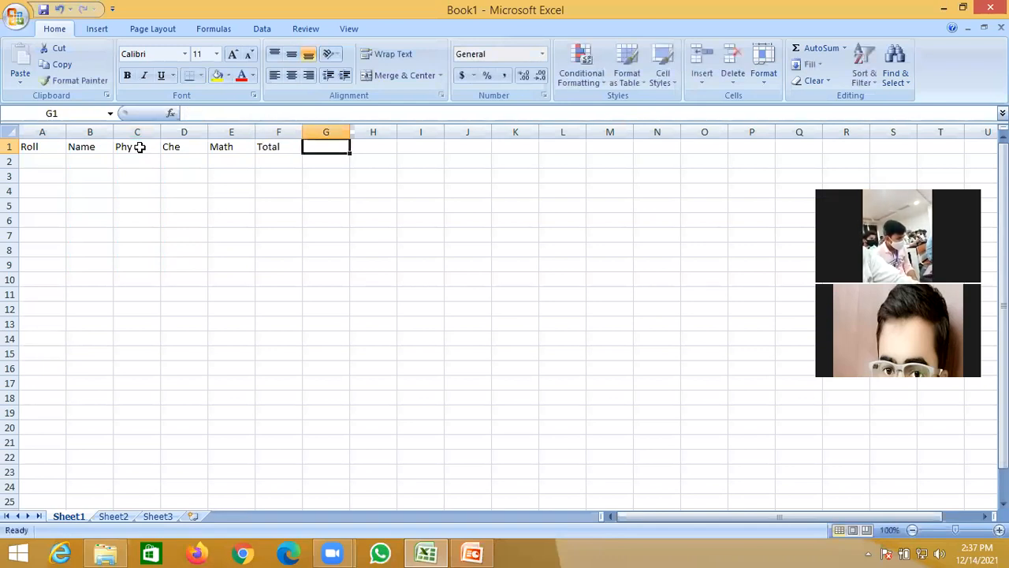
text(Perce)
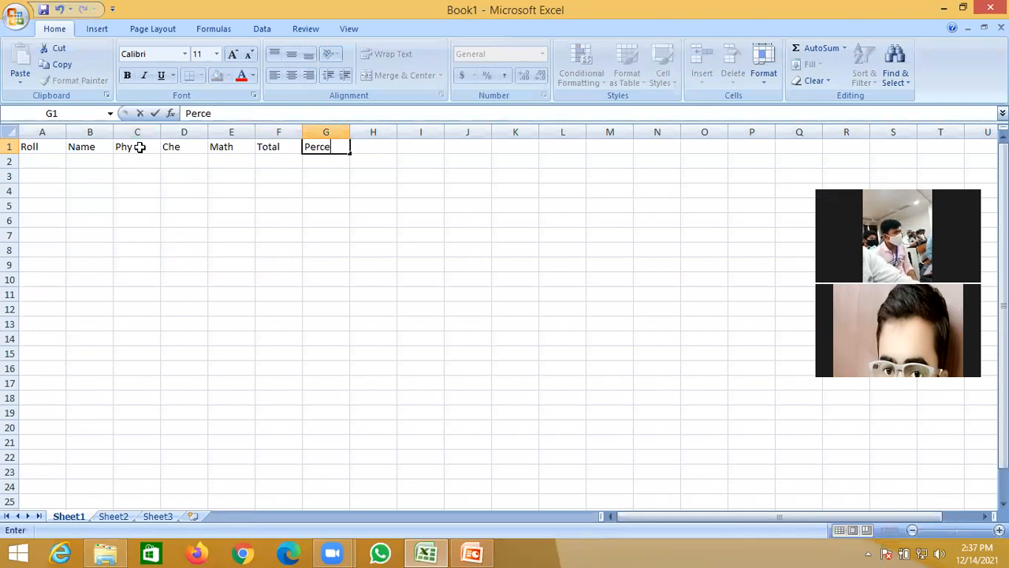
text(nt)
key(Tab)
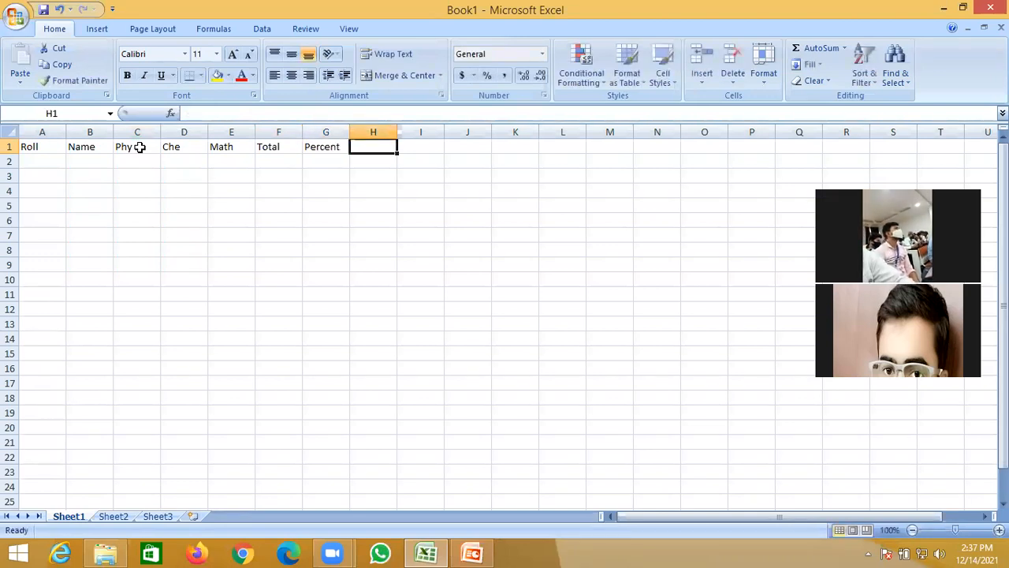
text(Gr)
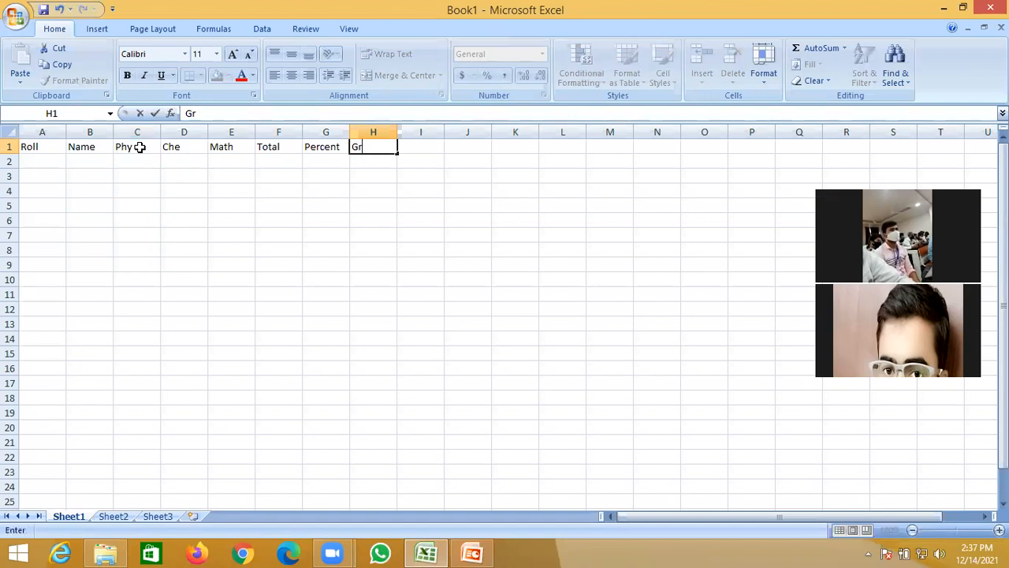
text(ade)
drag(118, 202, 39, 178)
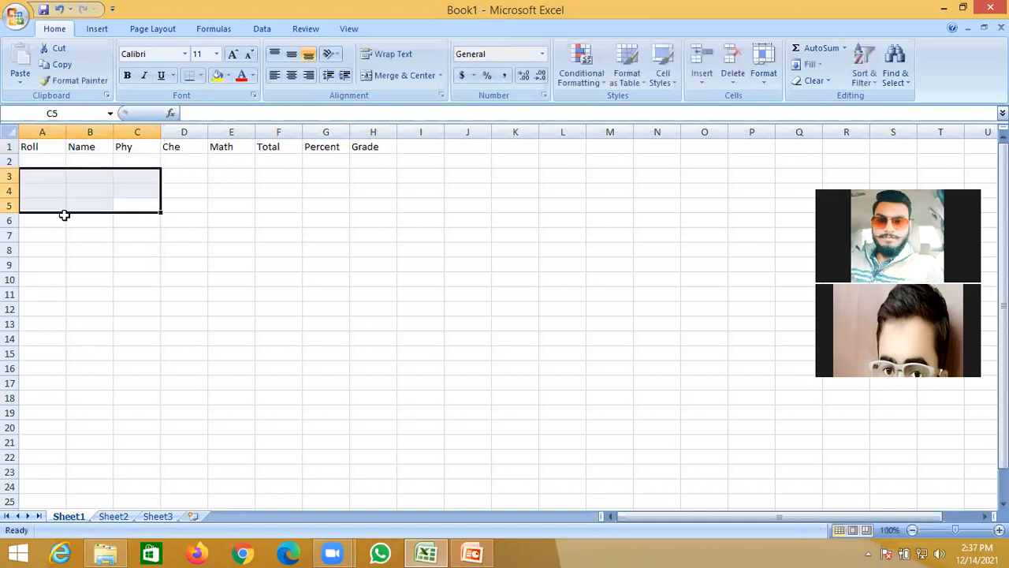
Fill the header row cells A1 to H1 with yellow.
click(37, 148)
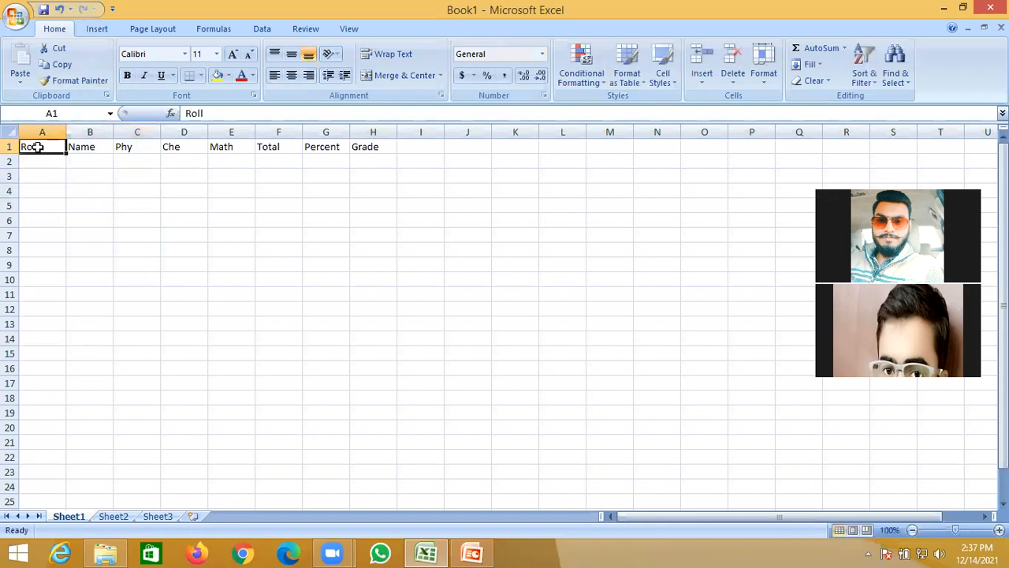
key(shift+Right)
key(shift+Right)
key(shift+Right)
key(shift+Right)
key(shift+Right)
key(shift+Right)
key(shift+Right)
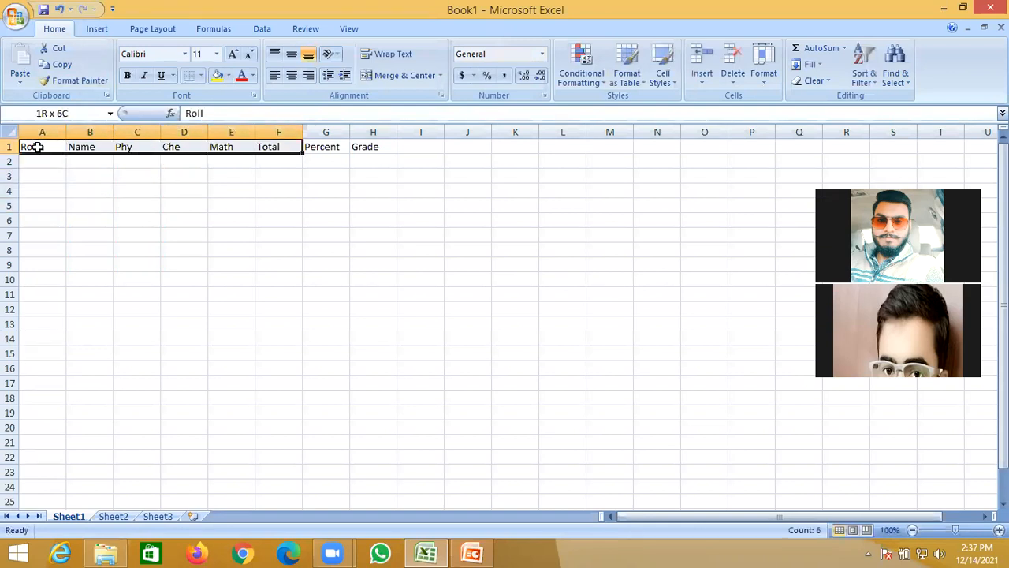
click(216, 75)
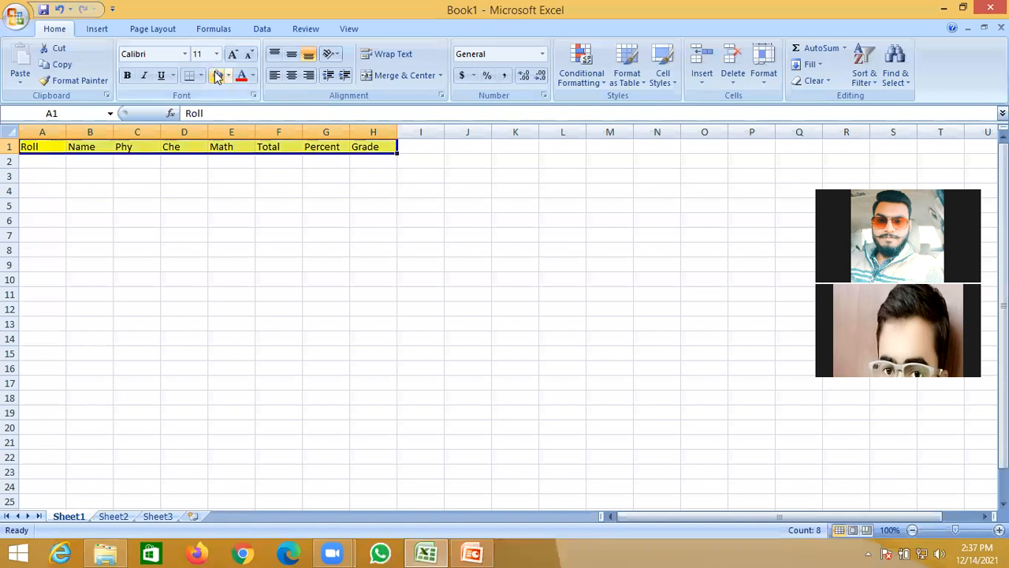
Number the Roll column from 1 to 10 in A2:A11 by entering 1 and 2 and extending the series.
click(44, 161)
text(1)
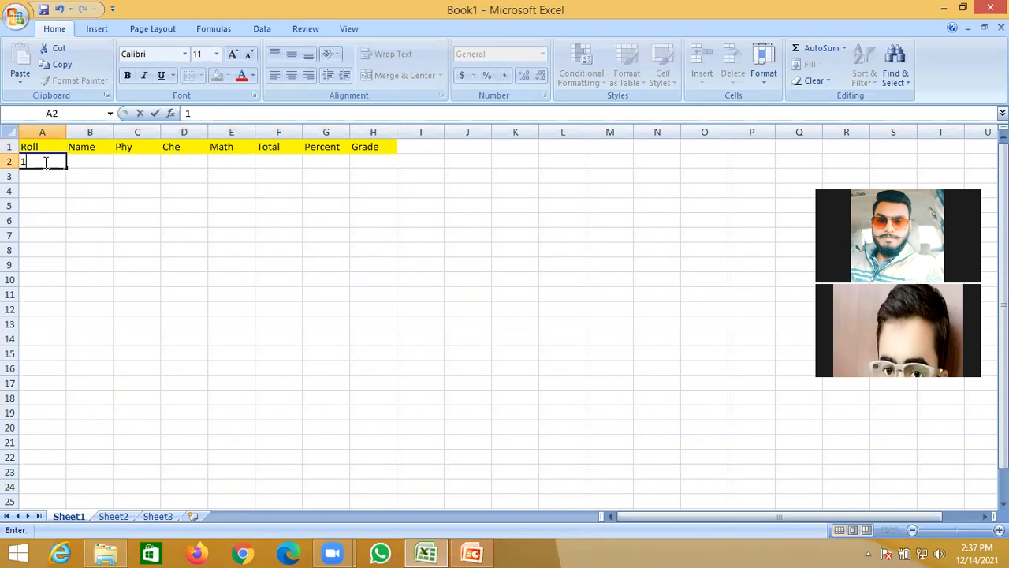
key(Return)
text(2)
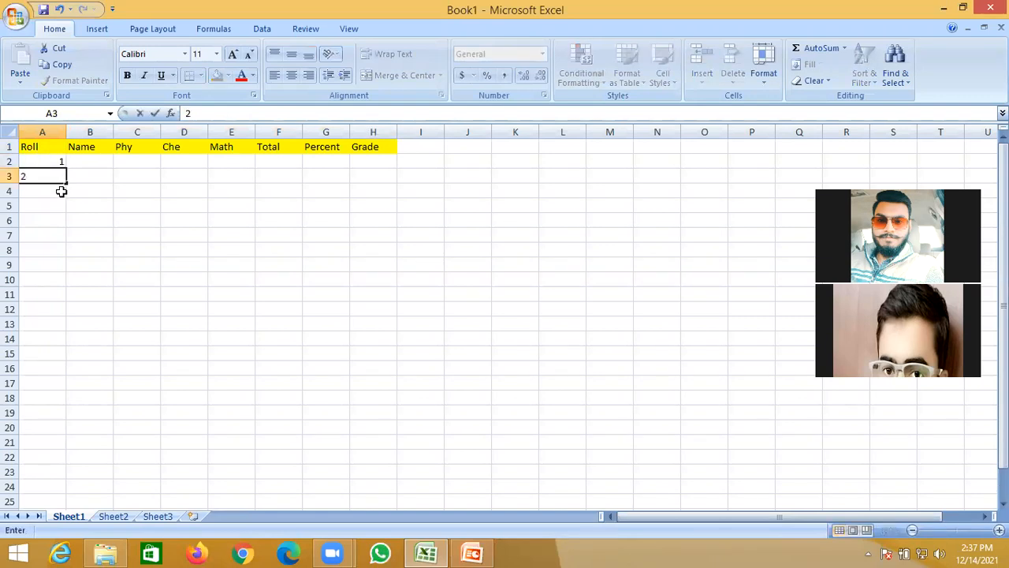
key(Return)
click(54, 177)
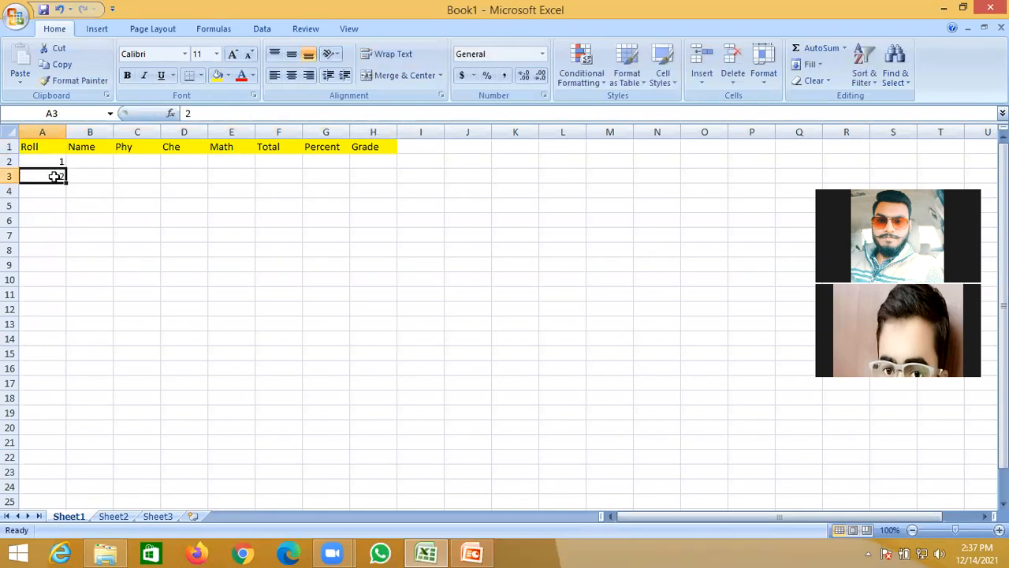
drag(54, 177, 68, 298)
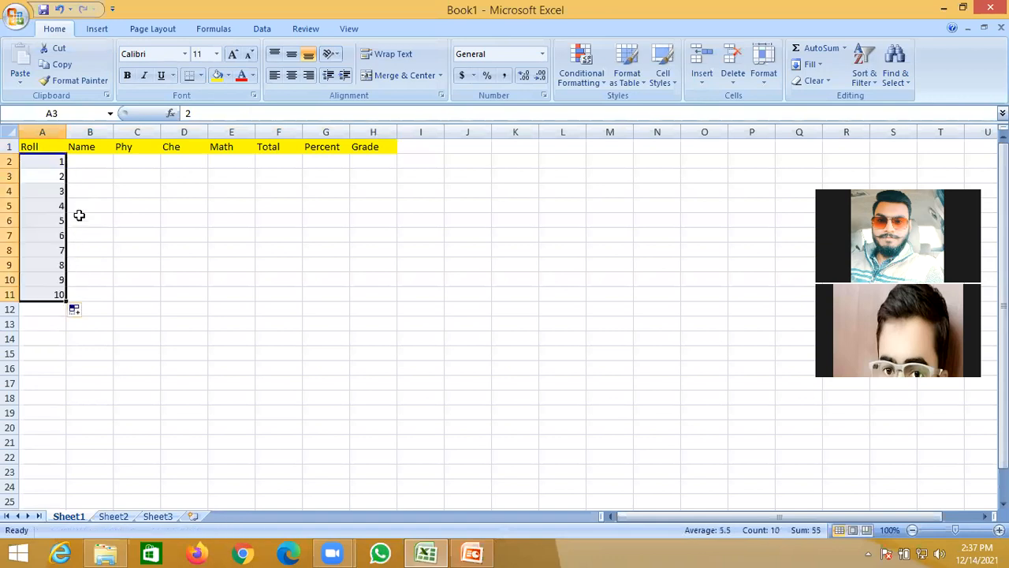
Enter the names of the students with roll numbers 1 and 2 in cells B2 and B3.
click(84, 161)
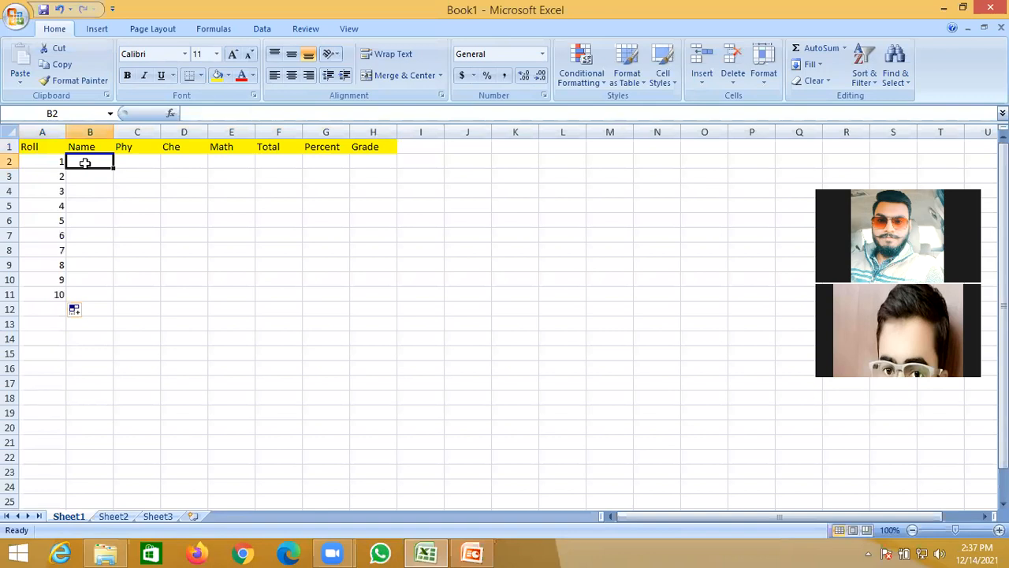
text(SAN)
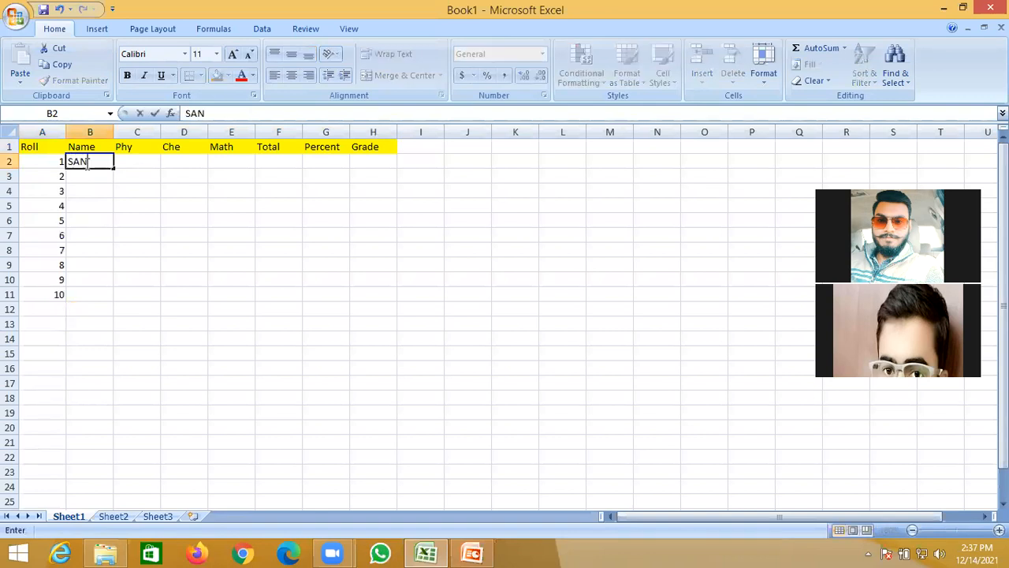
text(JEETKUMAR)
key(Return)
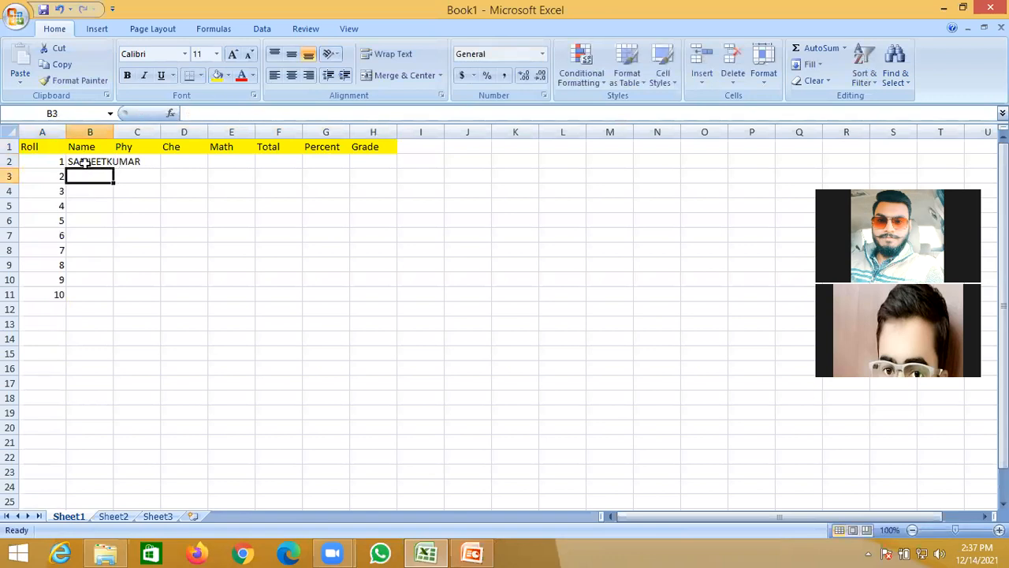
text(MANOJ)
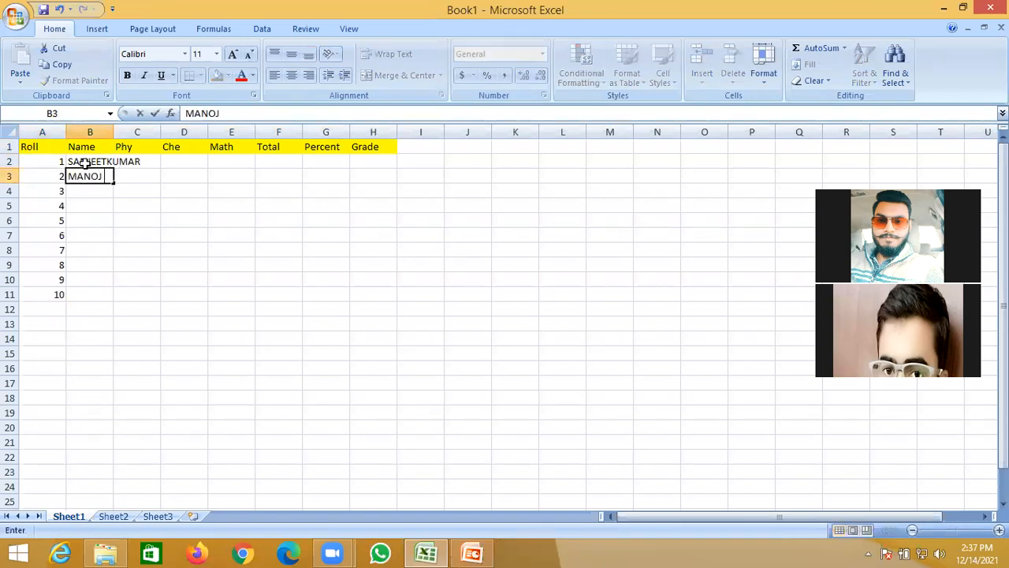
text( SINGH)
key(Return)
Enter the full names of the students with roll numbers 3 and 4 in cells B4 and B5.
text(S)
key(BackSpace)
text(AND)
key(BackSpace)
text(JAY)
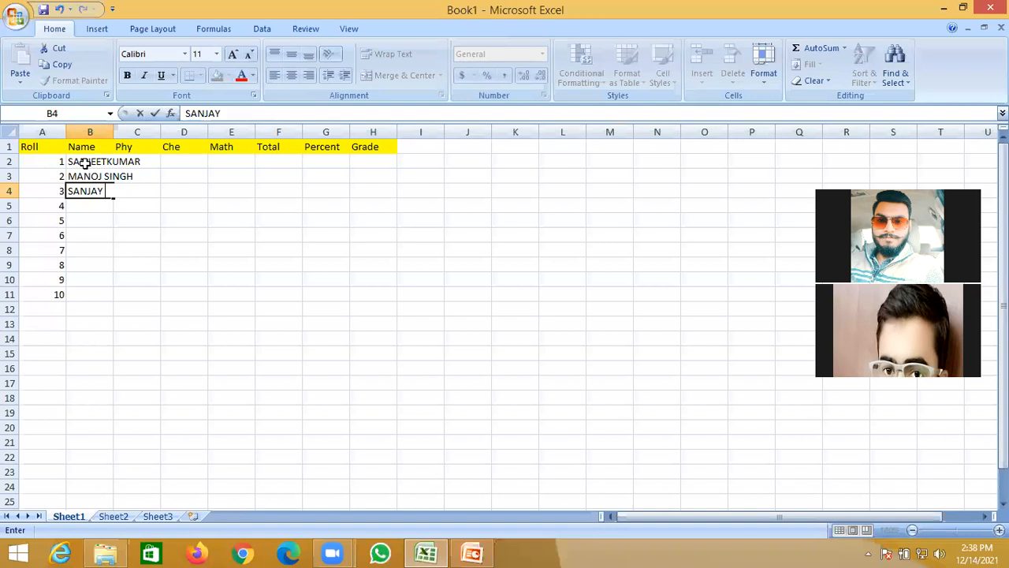
text( SINHA)
key(Return)
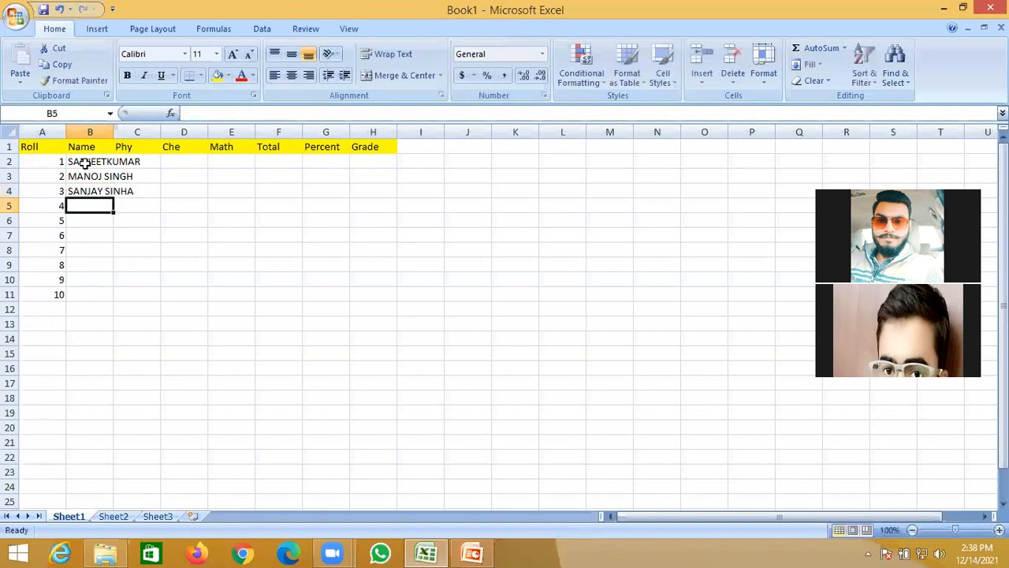
text(MANANJAY KUMAR)
key(Return)
Enter the full names of the students with roll numbers 5 and 6 in cells B6 and B7.
text(SHIVAM SHUKL)
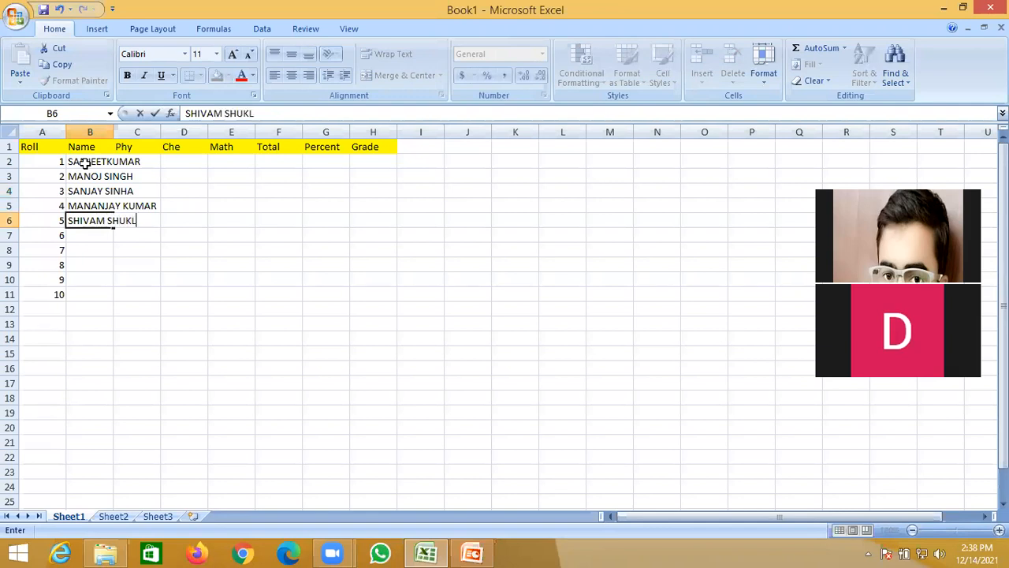
text(A)
key(Return)
text(A)
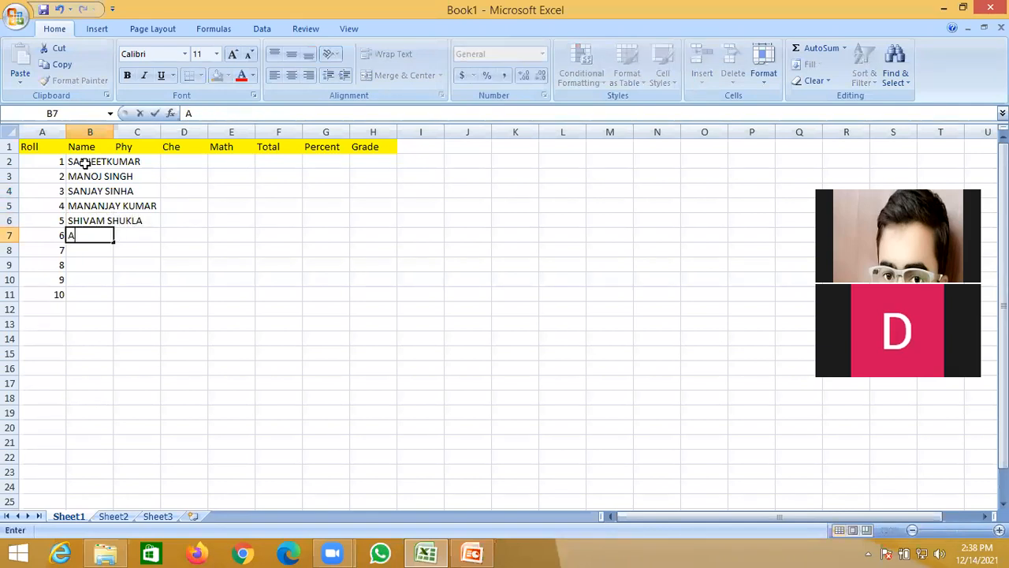
text(NURADHA PATEL)
key(Return)
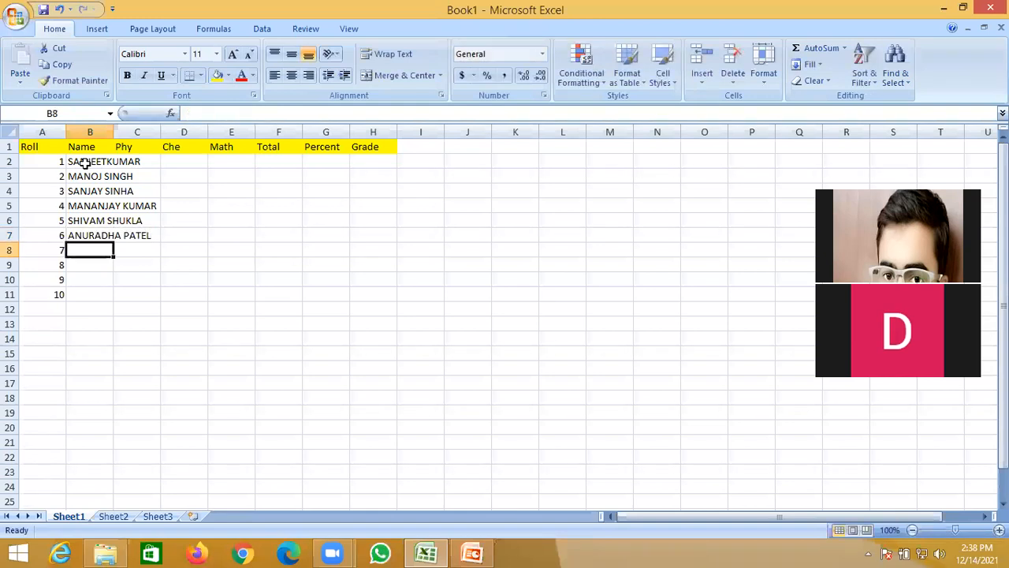
Enter the full names of the students with roll numbers 7 and 8 in cells B8 and B9.
text(V)
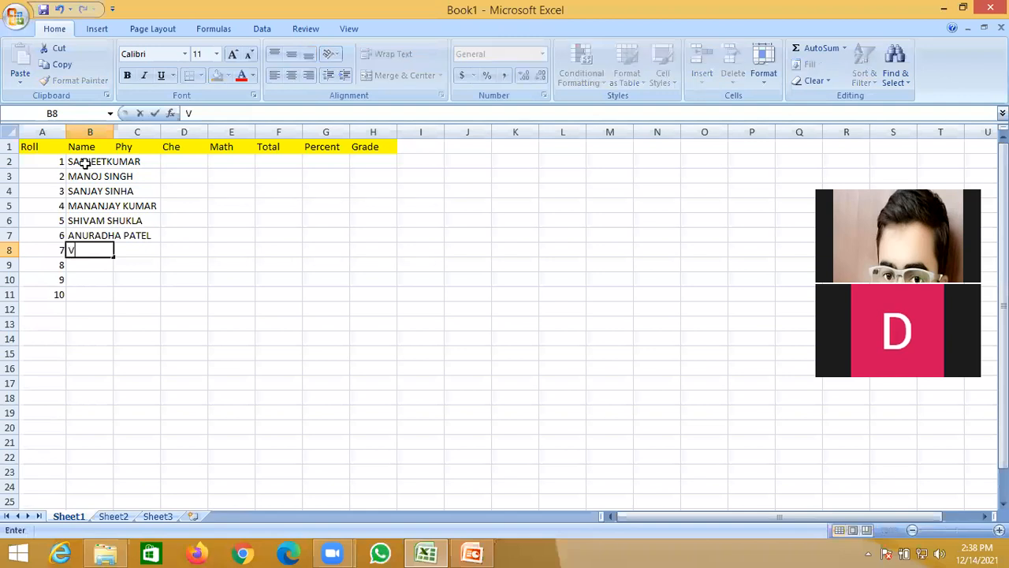
text(IVEK SINGH)
key(Return)
text(RAT)
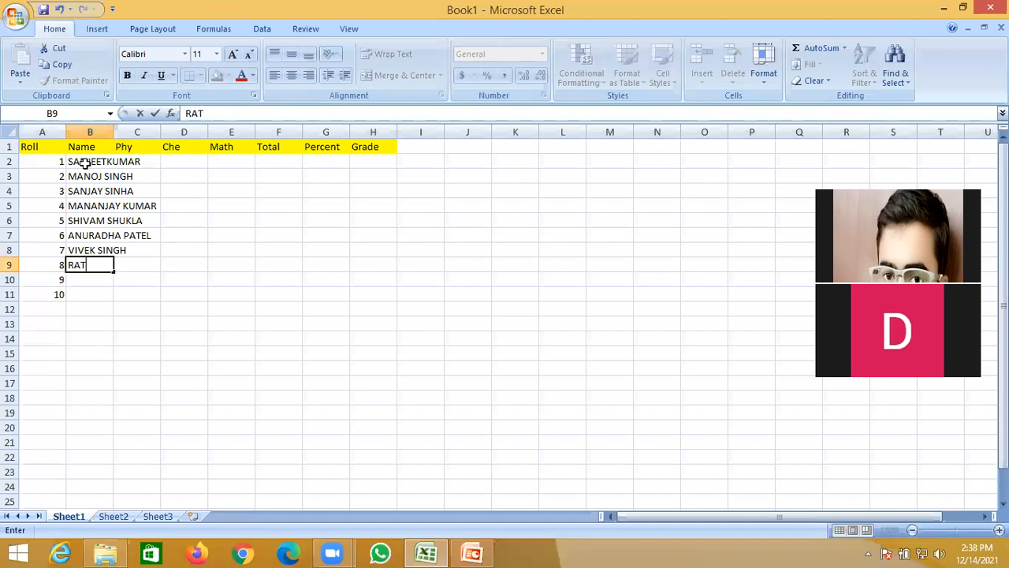
text(NESH KUMAR)
key(Return)
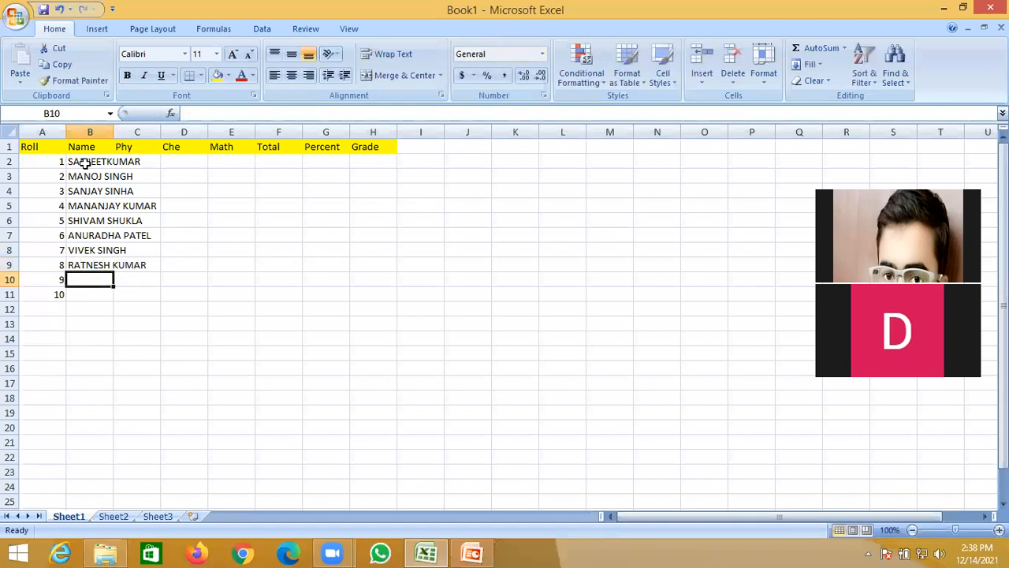
Enter the full names for roll numbers 9 and 10 in B10 and B11, and widen column B to fit the names.
text(R)
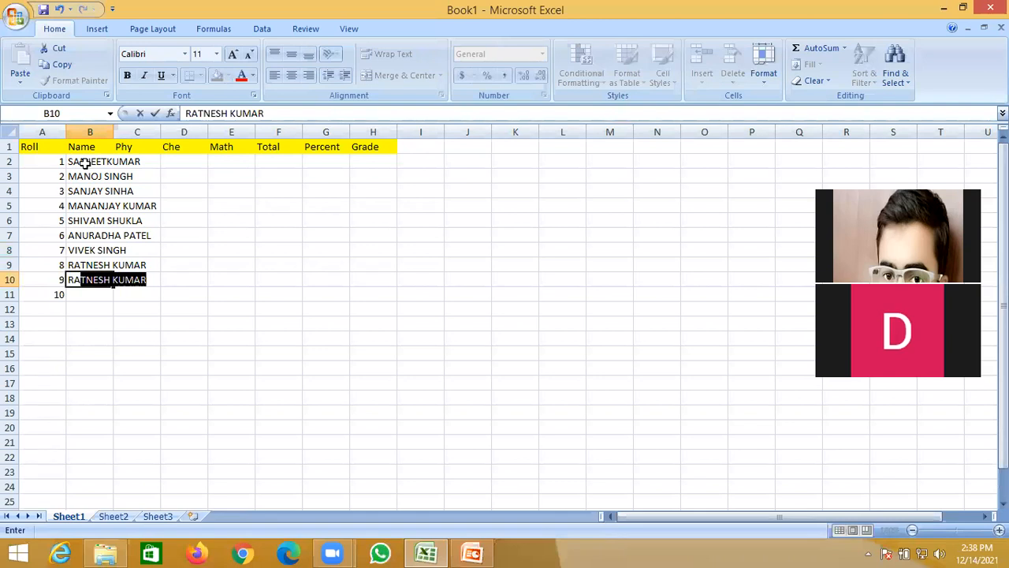
text(ANA SINHA)
key(Return)
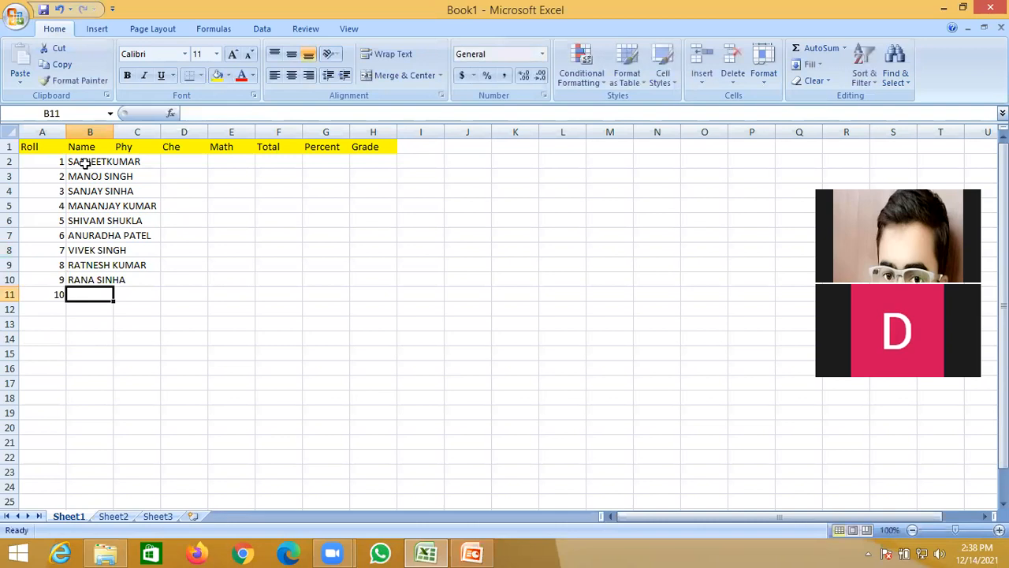
text(PREM KUMAR)
key(Return)
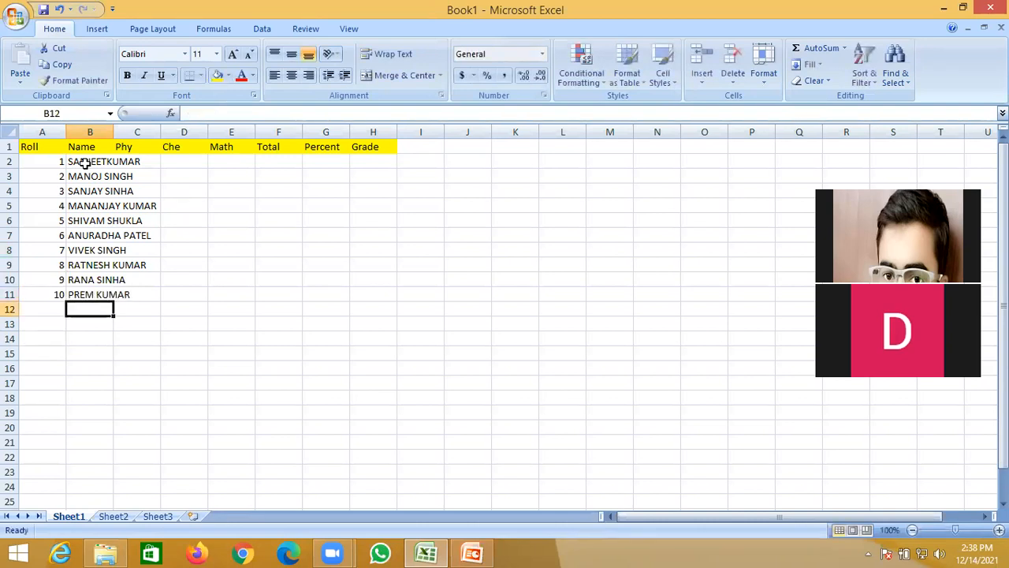
drag(114, 130, 161, 130)
Enter the marks for roll number 1 in row 2: Phy 25, Che 67 and Math 87.
click(180, 162)
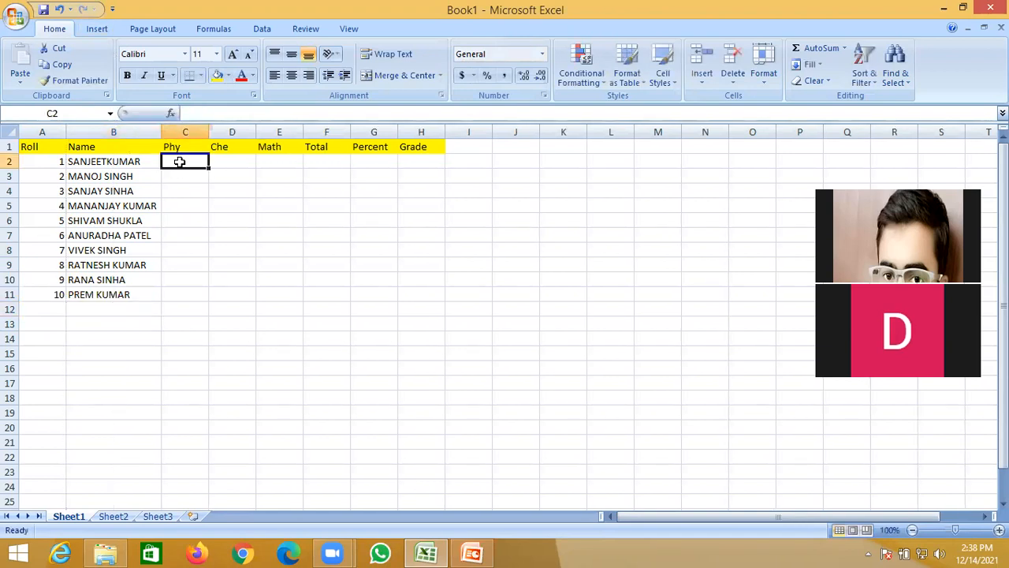
text(2)
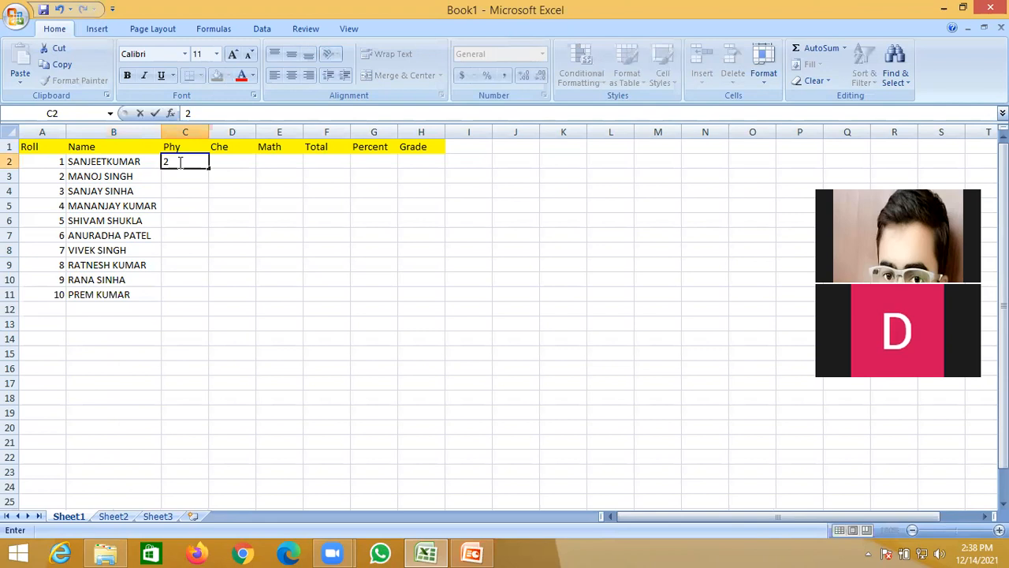
text(5)
key(Tab)
text(67)
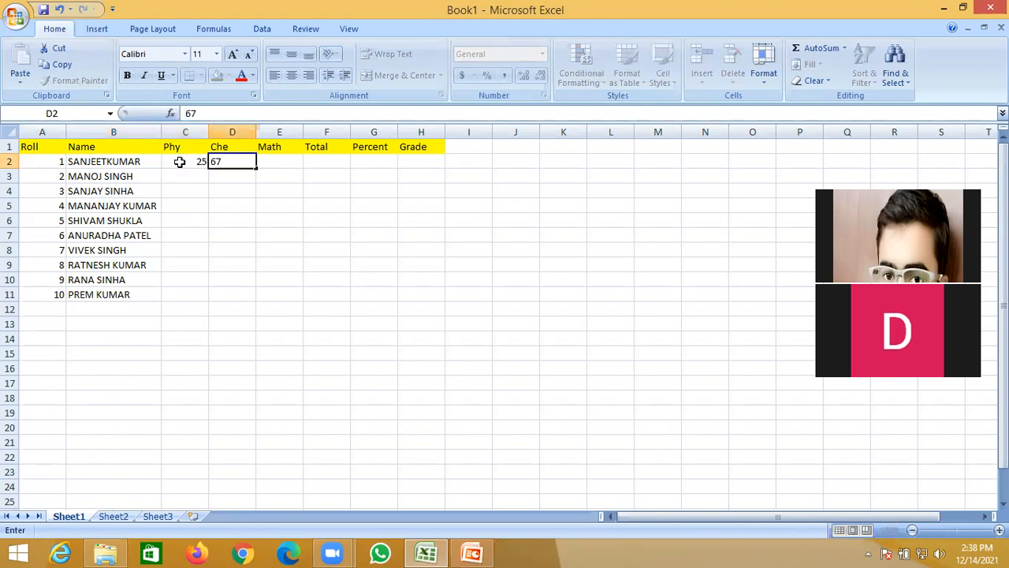
key(Tab)
text(87)
key(Return)
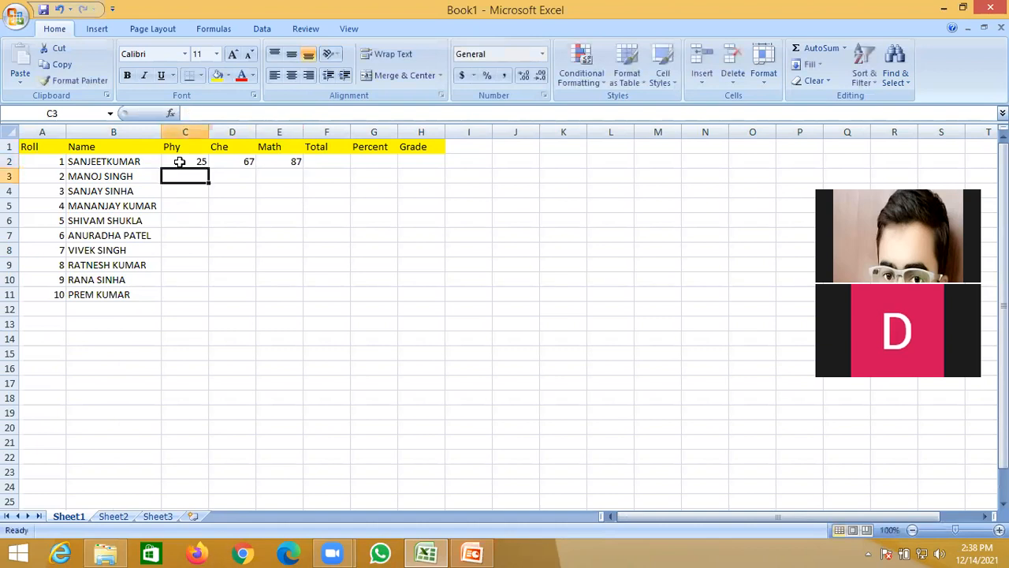
Enter the marks for roll number 2 in row 3: Phy 66, Che 63 and Math 76.
text(66)
key(Tab)
text(63)
key(Tab)
text(76)
key(Tab)
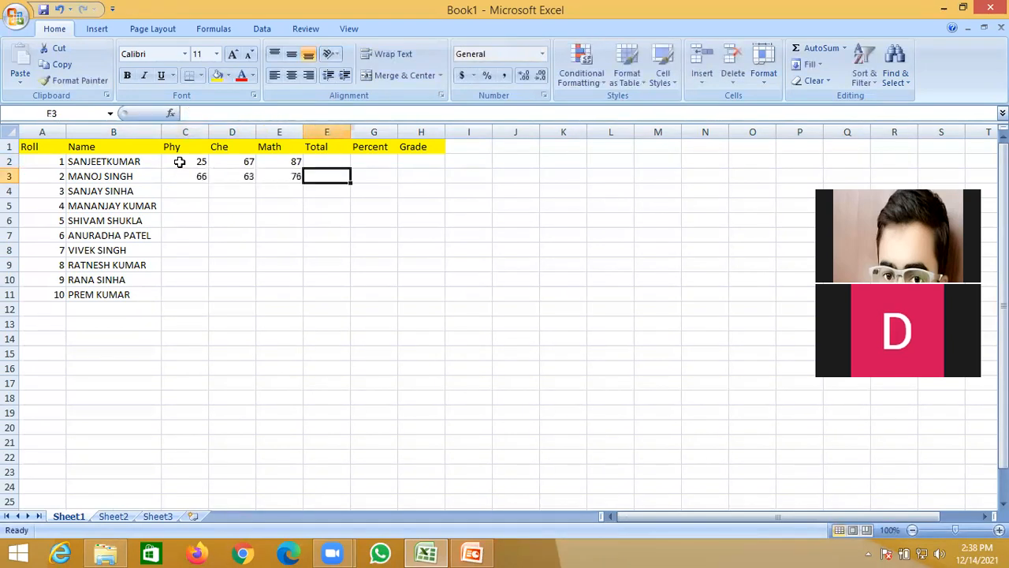
Enter the marks for roll number 3 in row 4: Phy 44, Che 56 and Math 98.
key(Down)
key(Left)
key(Left)
key(Left)
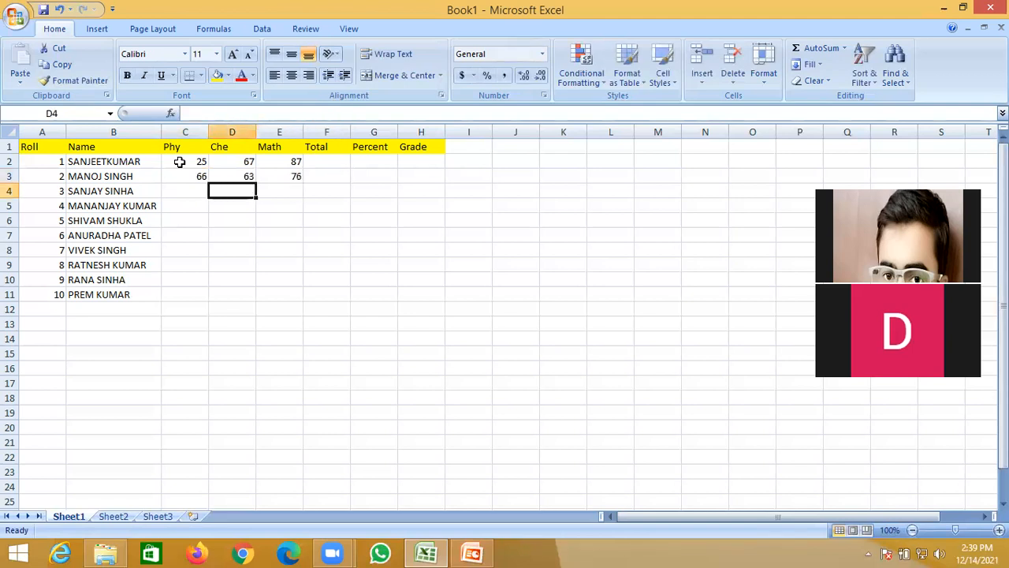
text(44)
key(Tab)
text(56)
key(Tab)
text(98)
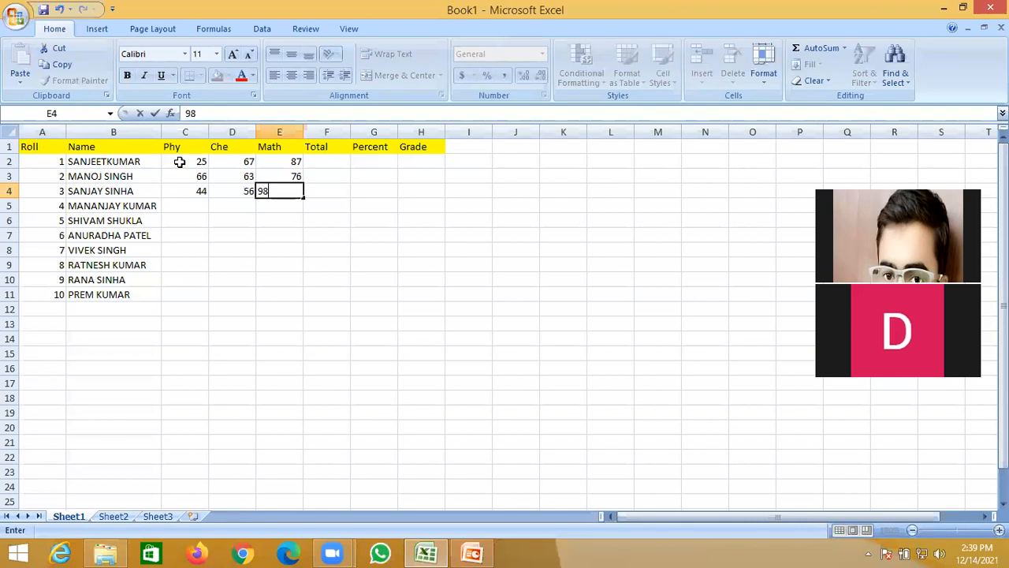
key(Tab)
Enter the marks for roll number 4 in row 5: Phy 45, Che 78 and Math 67.
key(Down)
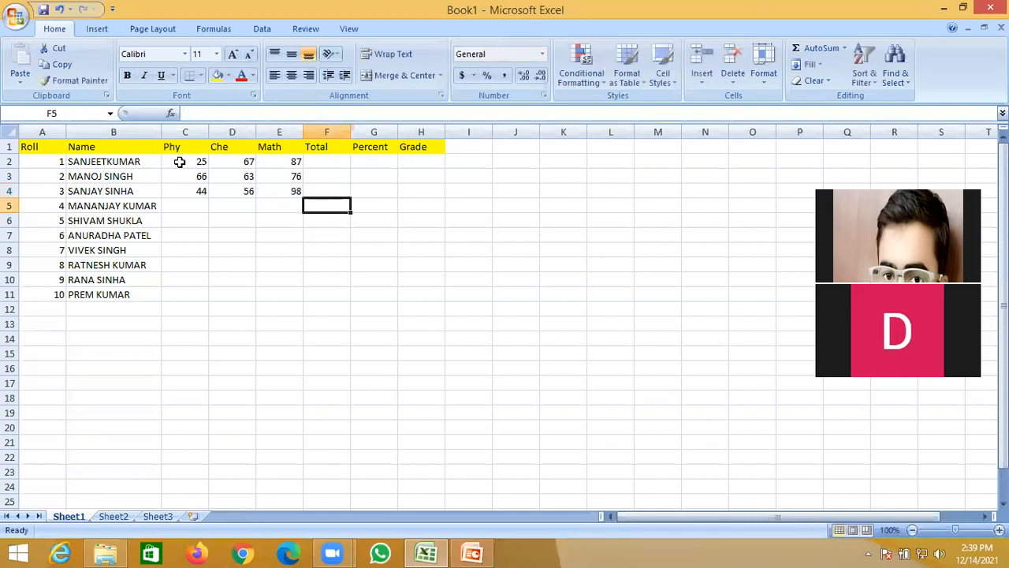
key(Left)
key(Left)
key(Left)
text(45)
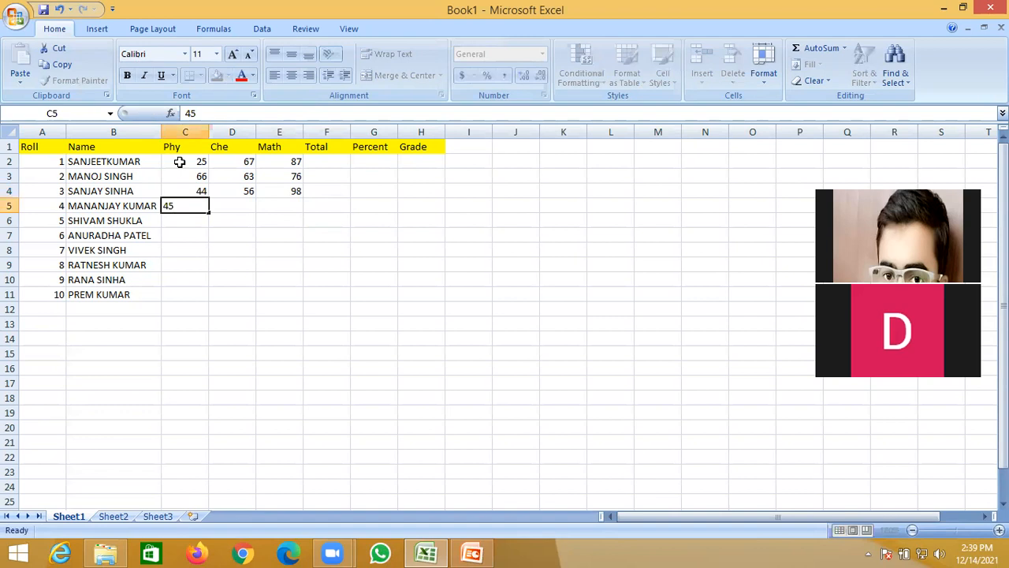
key(Tab)
text(78)
key(Tab)
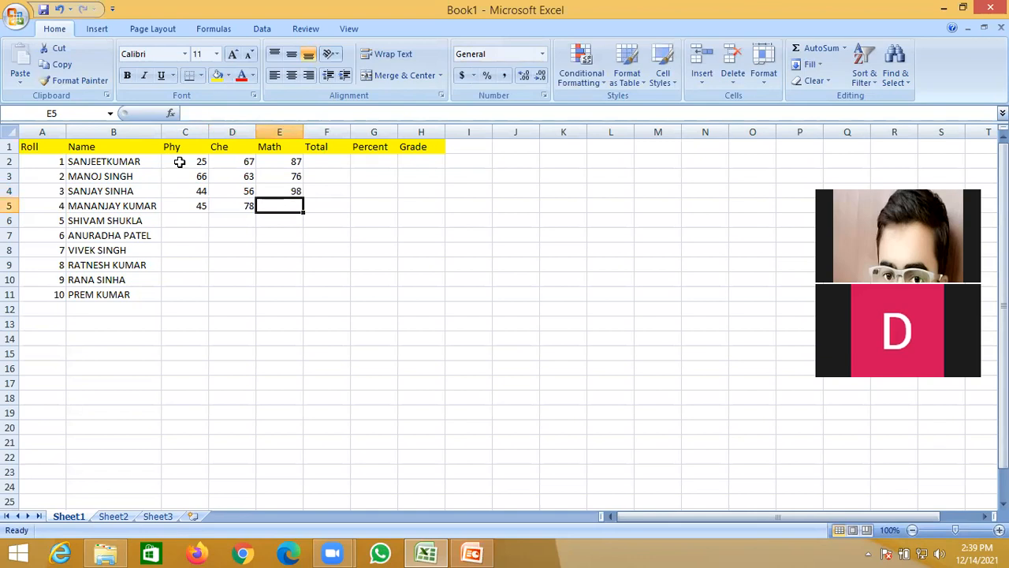
text(67)
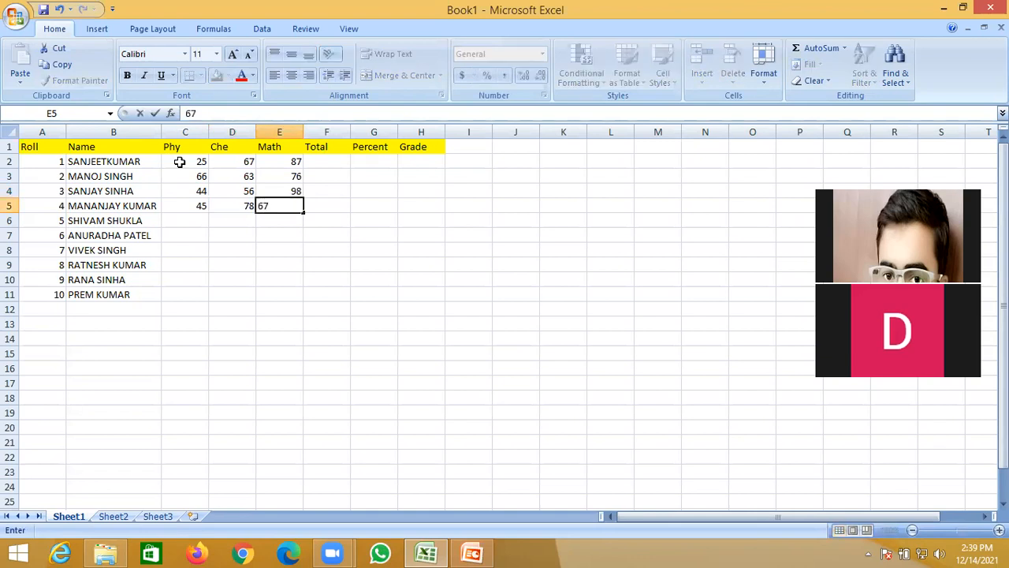
key(Return)
Enter the marks for roll number 5 in row 6: Phy 77, Che 78 and Math 67.
key(Left)
key(Left)
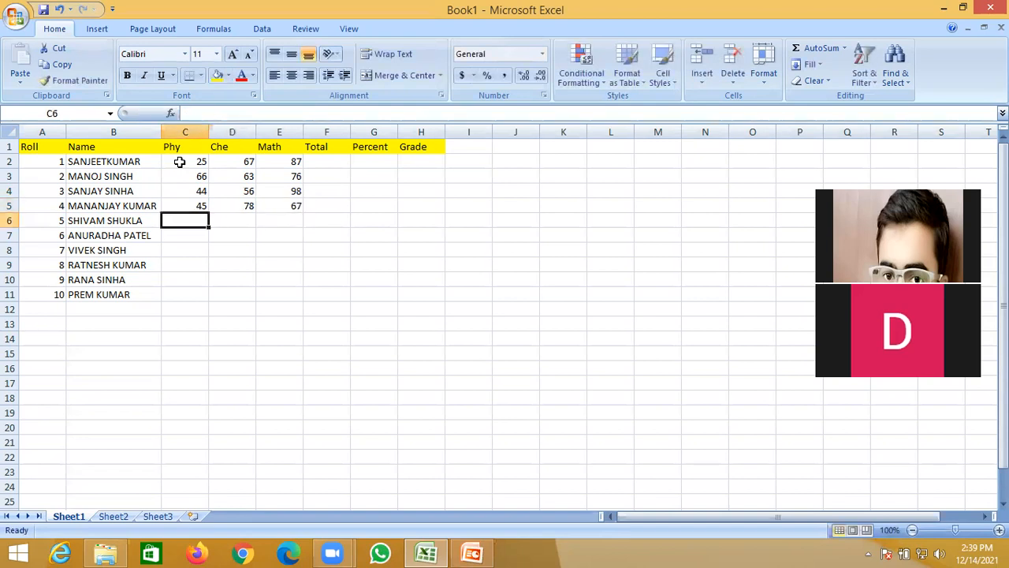
text(77)
key(Tab)
text(78)
key(Tab)
text(67)
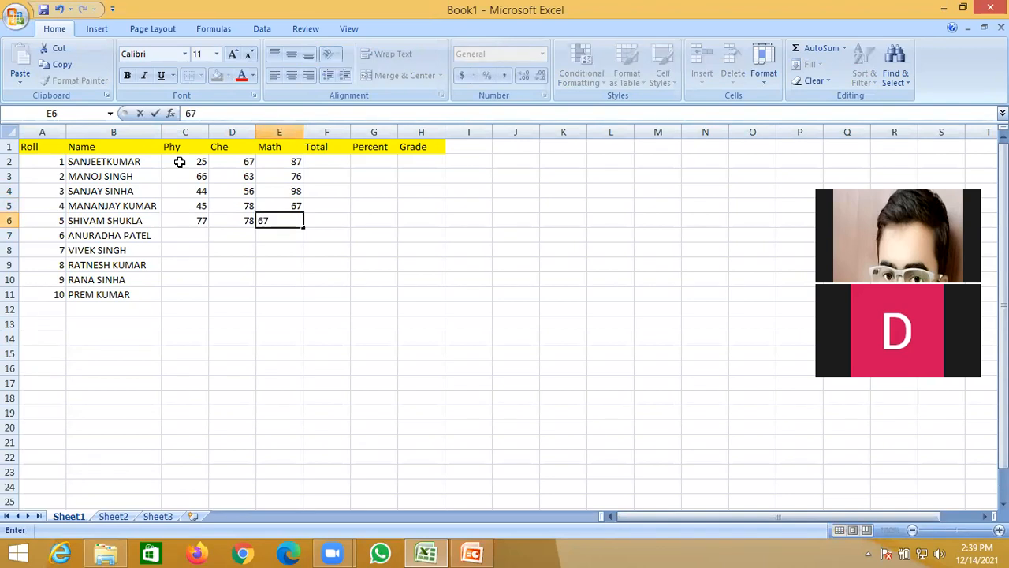
key(Return)
Enter the marks for roll number 6 in row 7: Phy 67, Che 56 and Math 88.
key(Down)
key(Left)
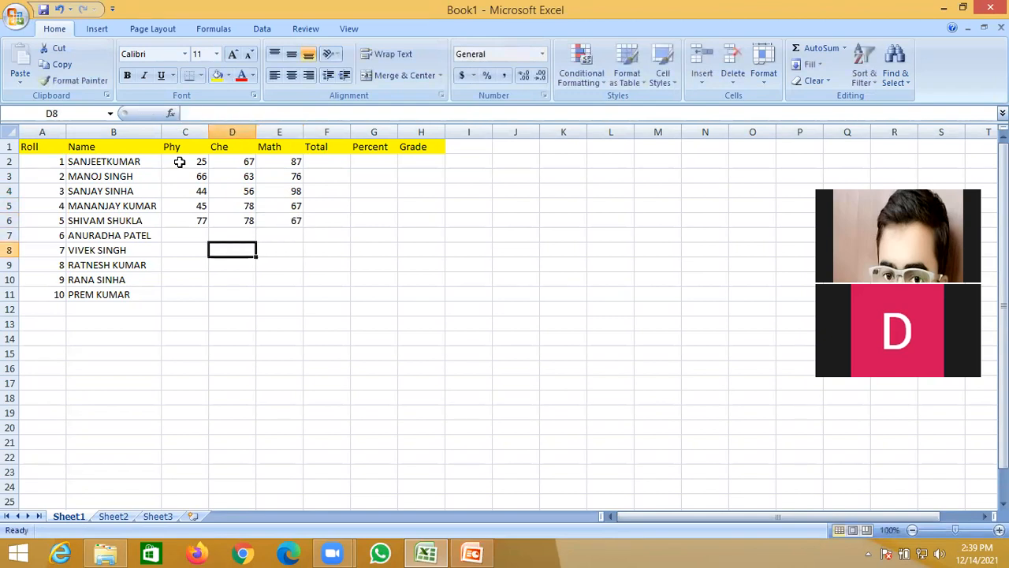
key(Left)
key(Up)
text(67)
key(Tab)
text(56)
key(Tab)
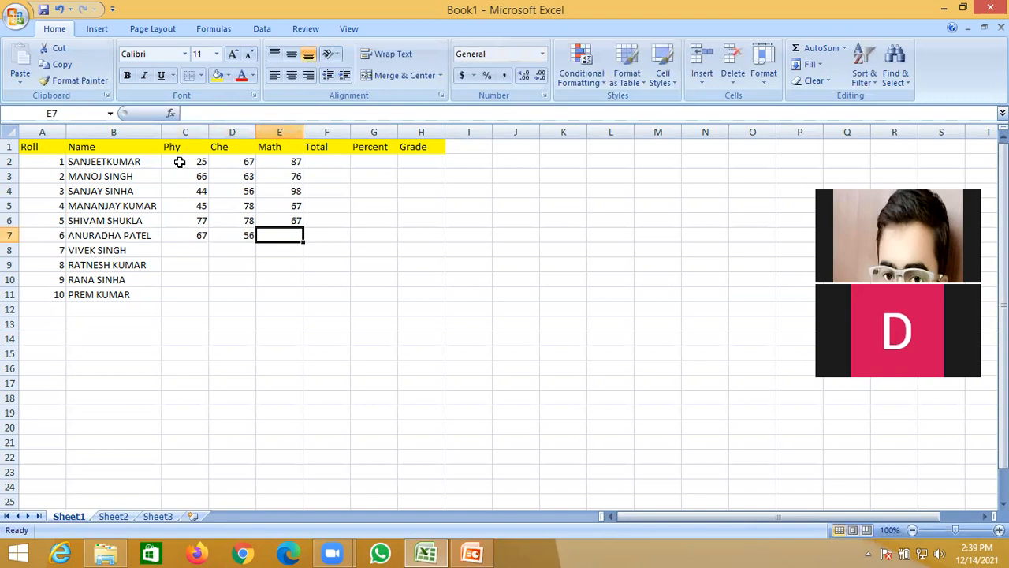
text(88)
key(Tab)
Enter the marks for roll number 7 in row 8: Phy 99, Che 66 and Math 54.
key(Down)
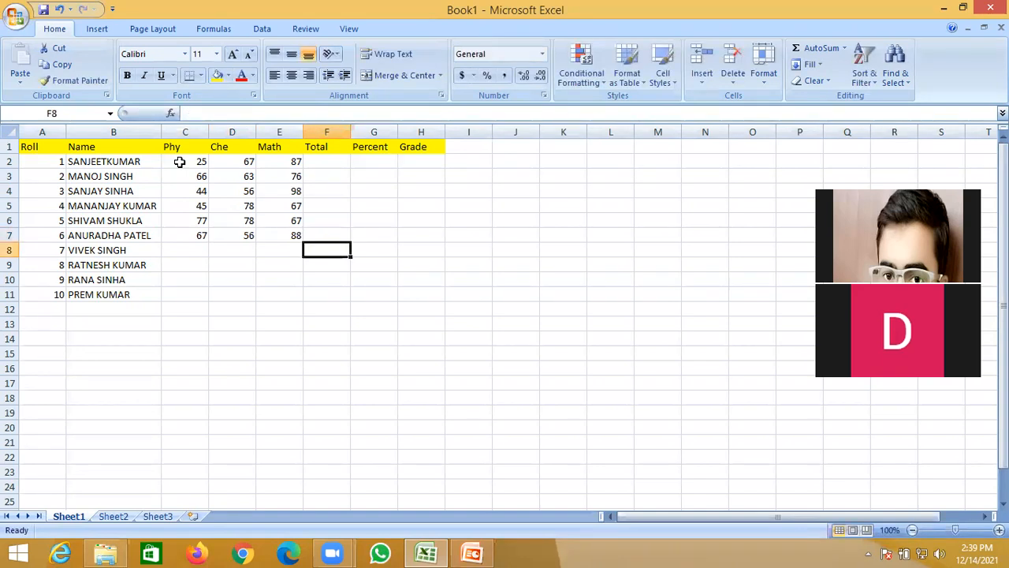
key(Left)
key(Left)
key(Left)
text(99)
key(Tab)
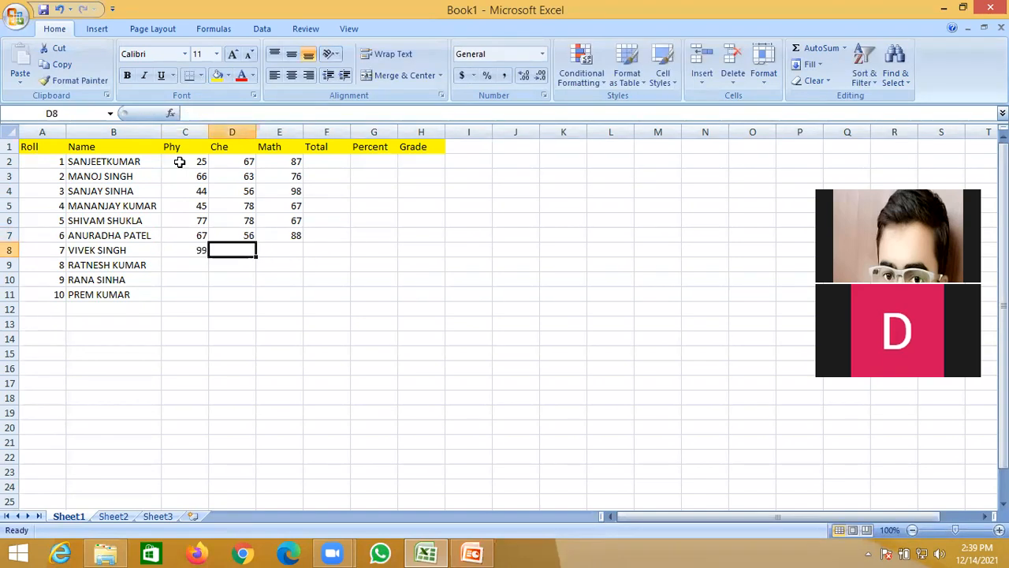
text(66)
key(Tab)
text(54)
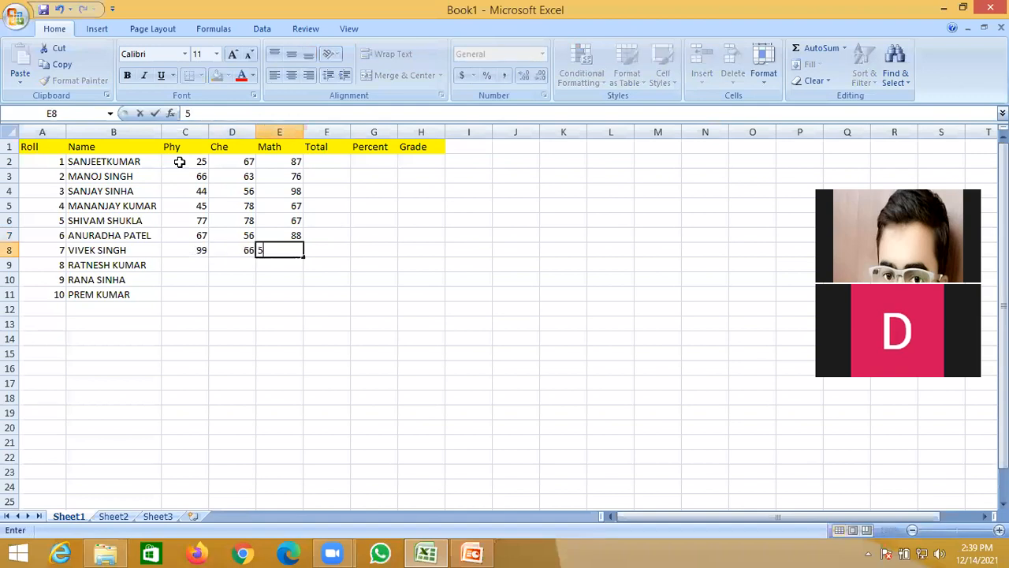
key(Return)
Enter the marks for roll number 8 in row 9: Phy 56, Che 76 and Math 56.
key(Left)
key(Left)
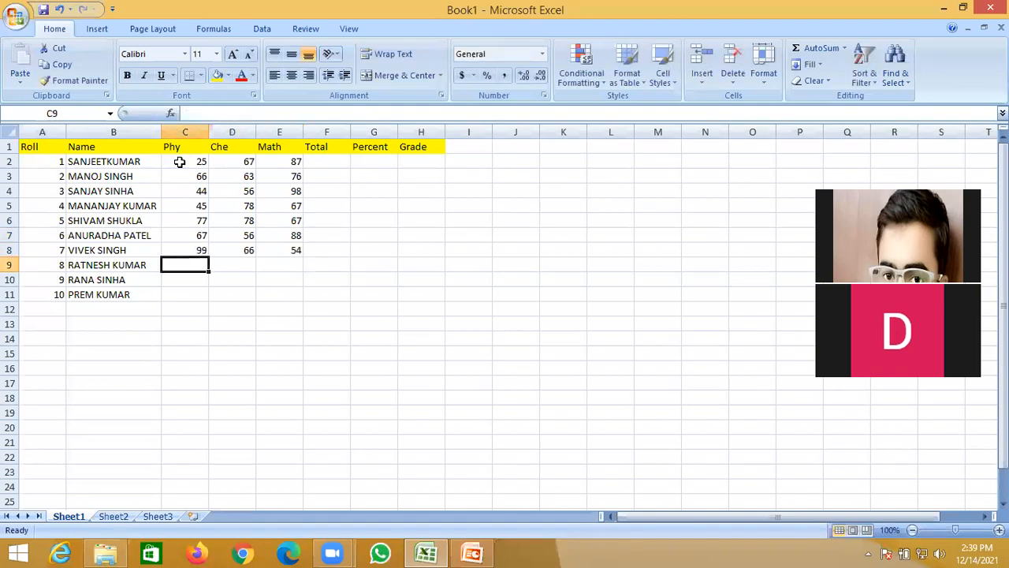
text(56)
key(Tab)
text(76)
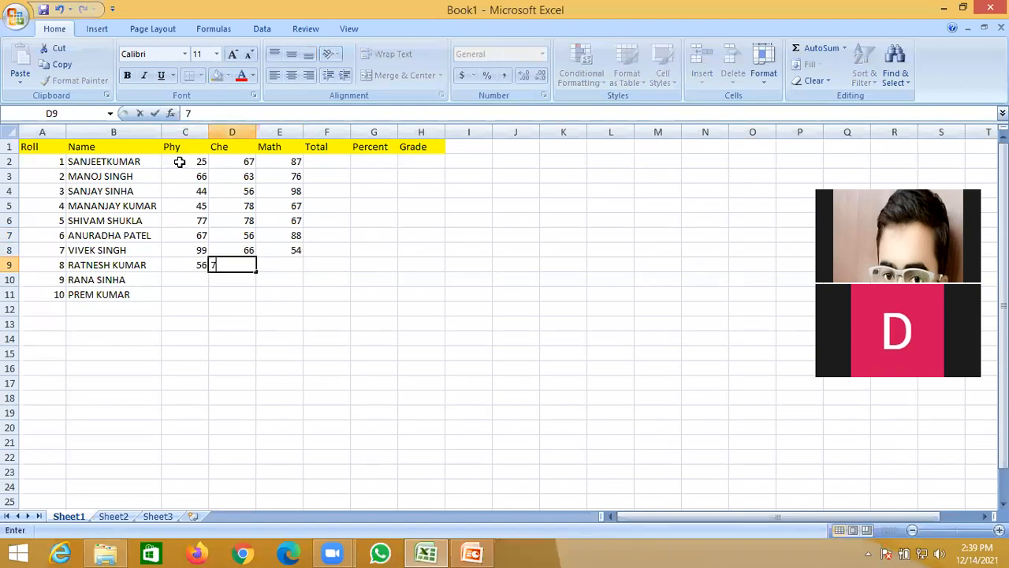
key(Tab)
text(56)
key(Tab)
Enter the marks for roll number 9 in row 10: Phy 87, Che 67 and Math 45.
key(Down)
key(Left)
key(Left)
key(Left)
text(87)
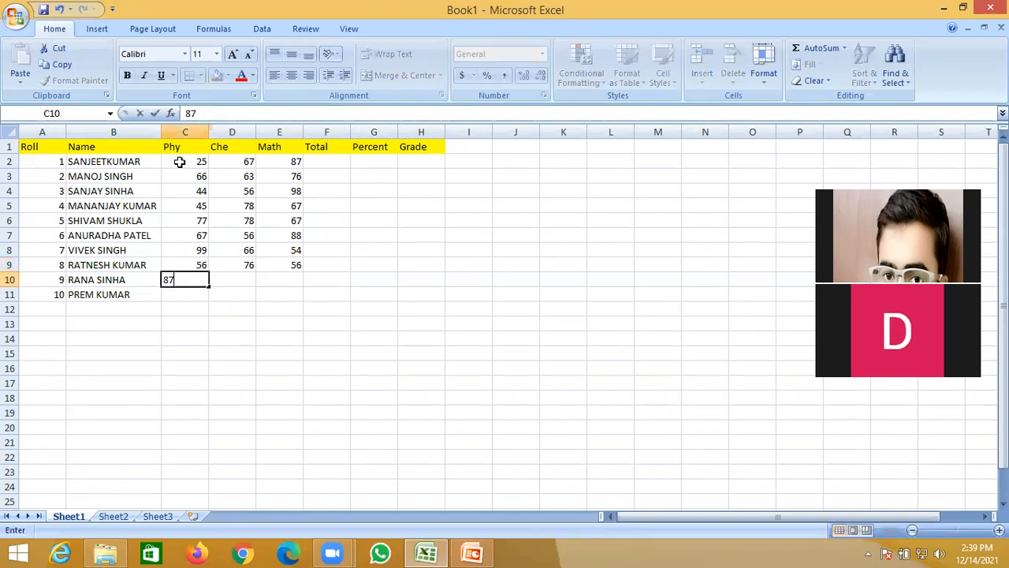
key(Tab)
text(67)
key(Tab)
text(45)
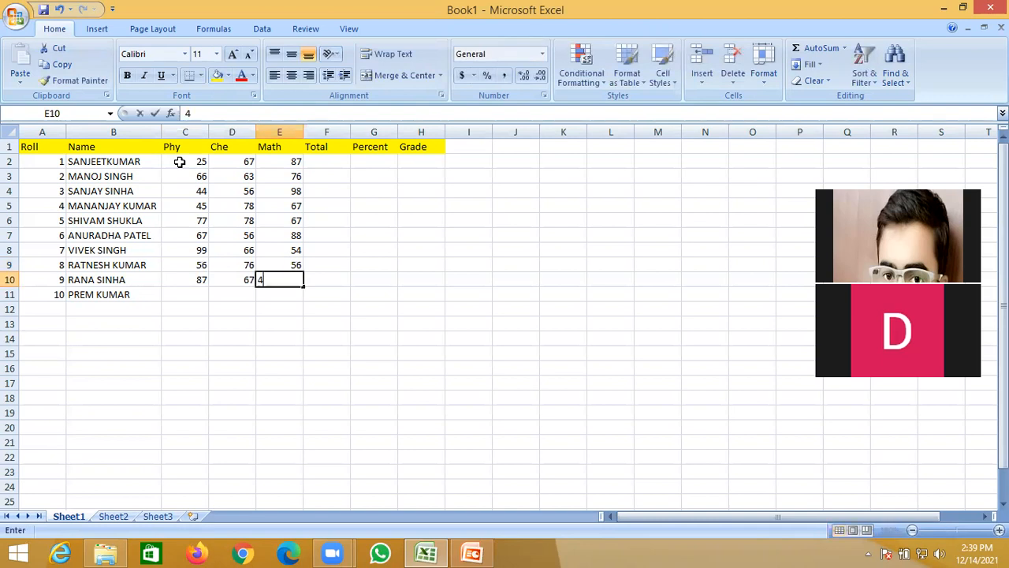
key(Return)
Enter the marks for roll number 10 in row 11: Phy 67, Che 67 and Math 58.
key(Left)
key(Left)
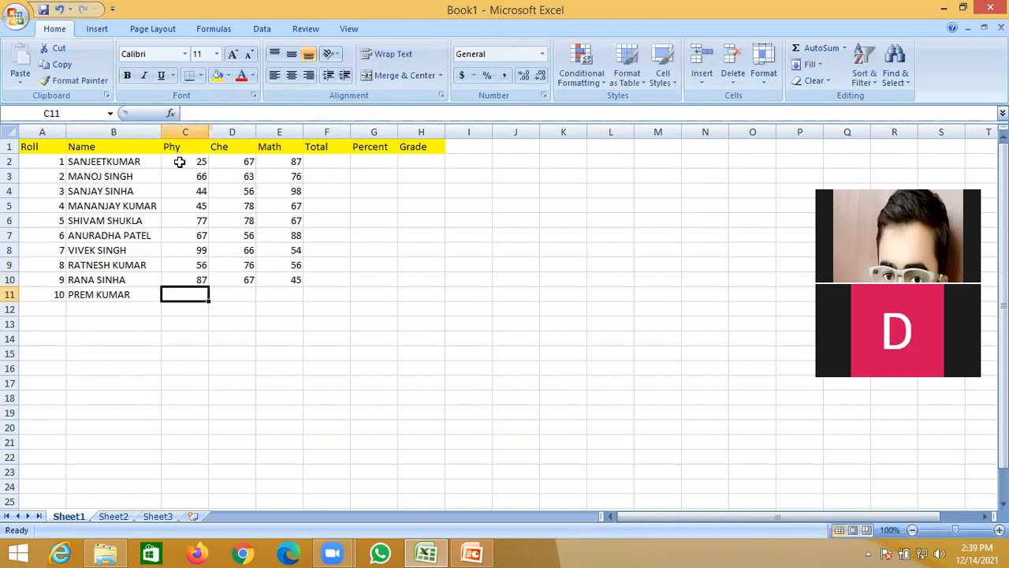
text(67)
key(Tab)
text(67)
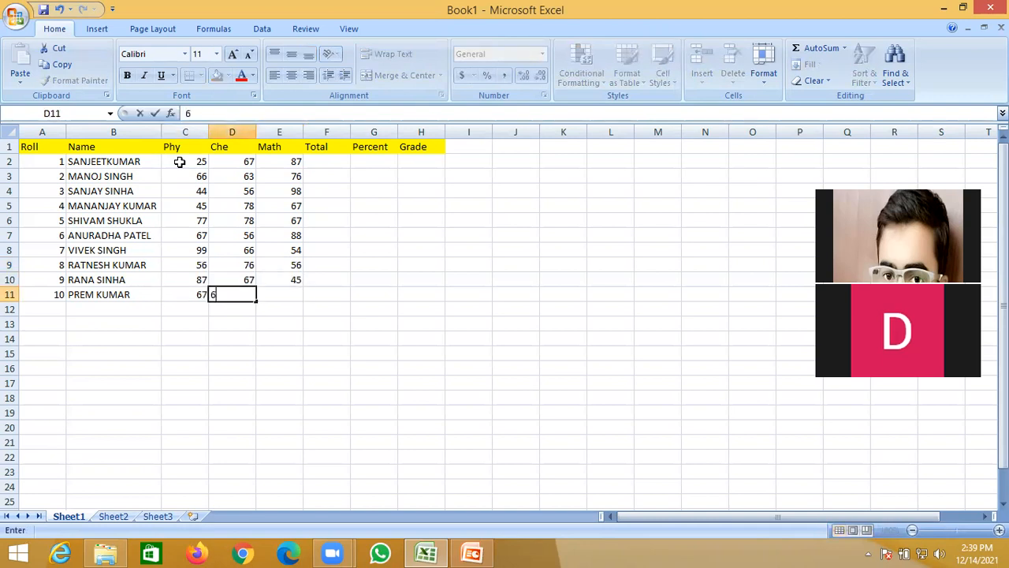
key(Tab)
text(58)
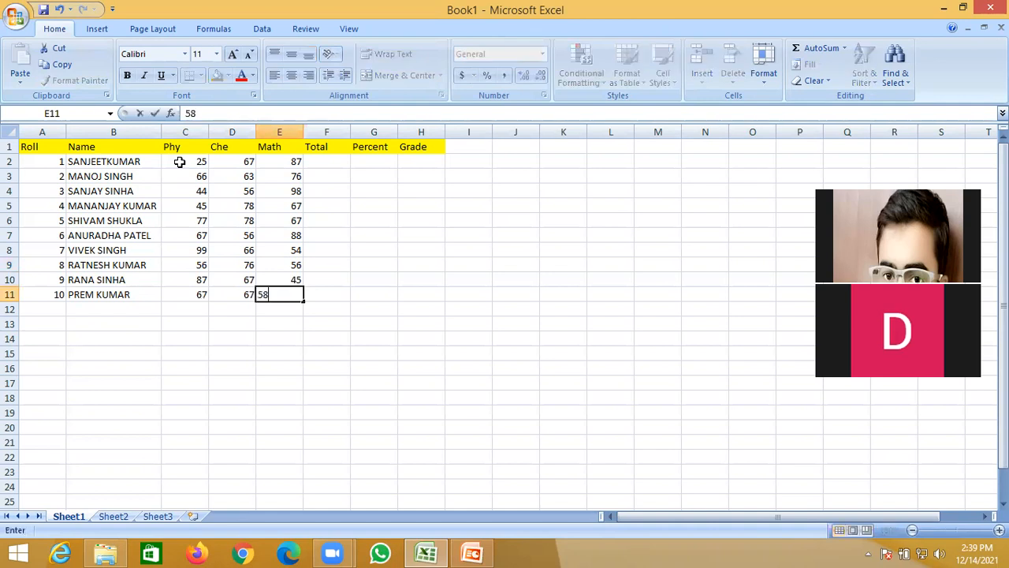
key(Tab)
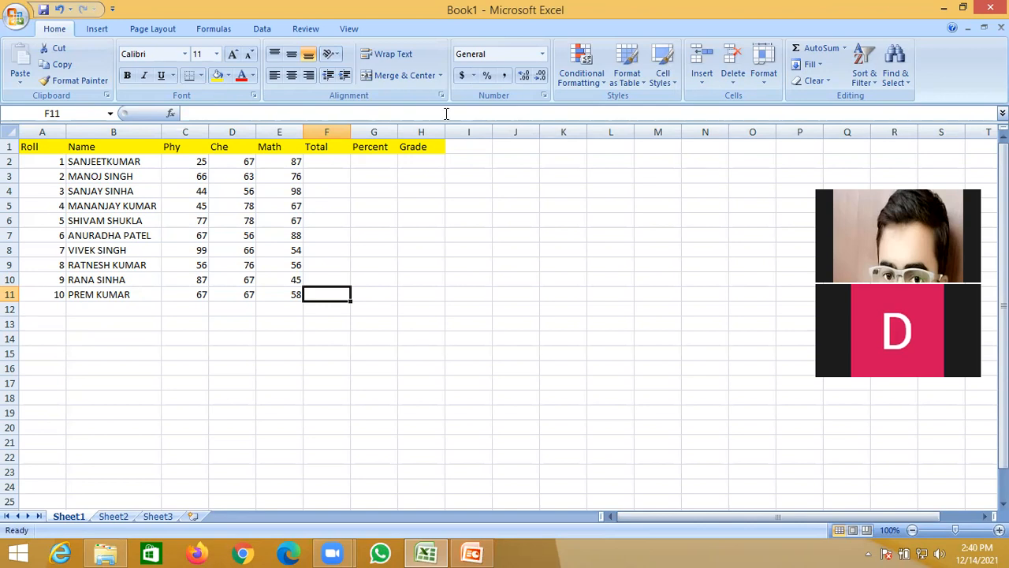
click(321, 164)
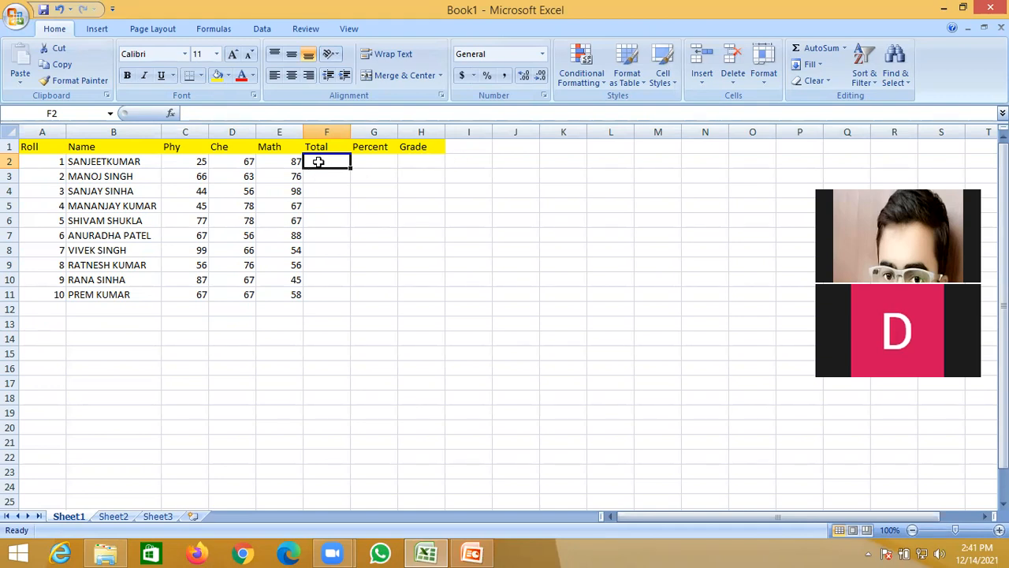
text(S)
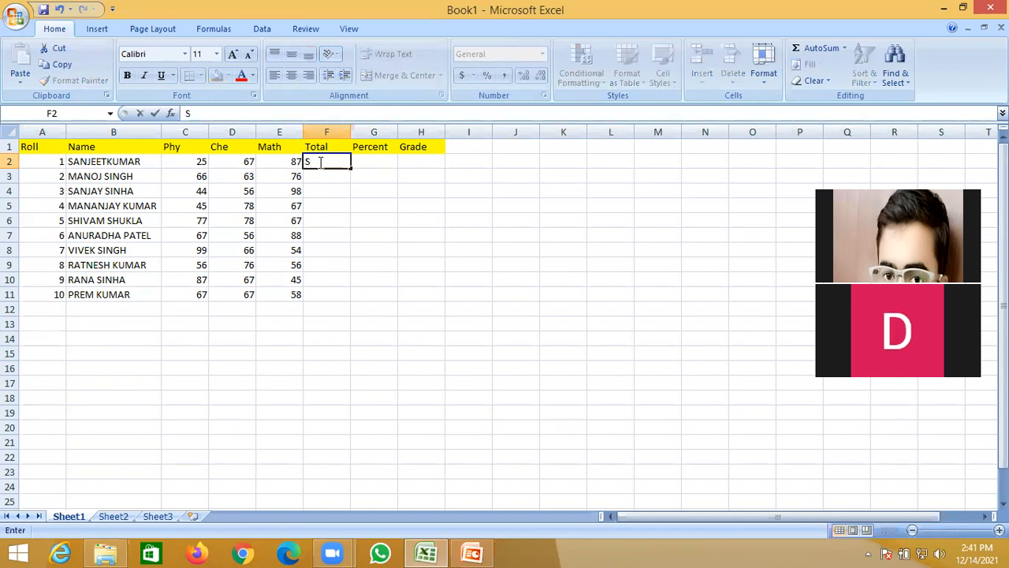
text(UMCDE)
key(BackSpace)
key(BackSpace)
key(BackSpace)
key(BackSpace)
key(BackSpace)
key(BackSpace)
click(585, 226)
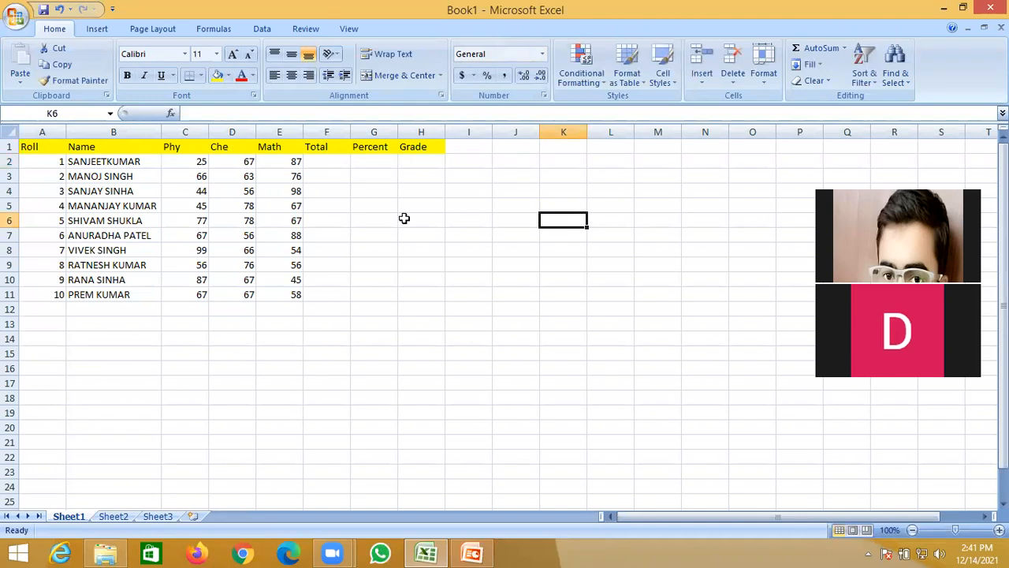
Begin a formula with an equals sign in cell F2, the Total for roll number 1.
click(334, 166)
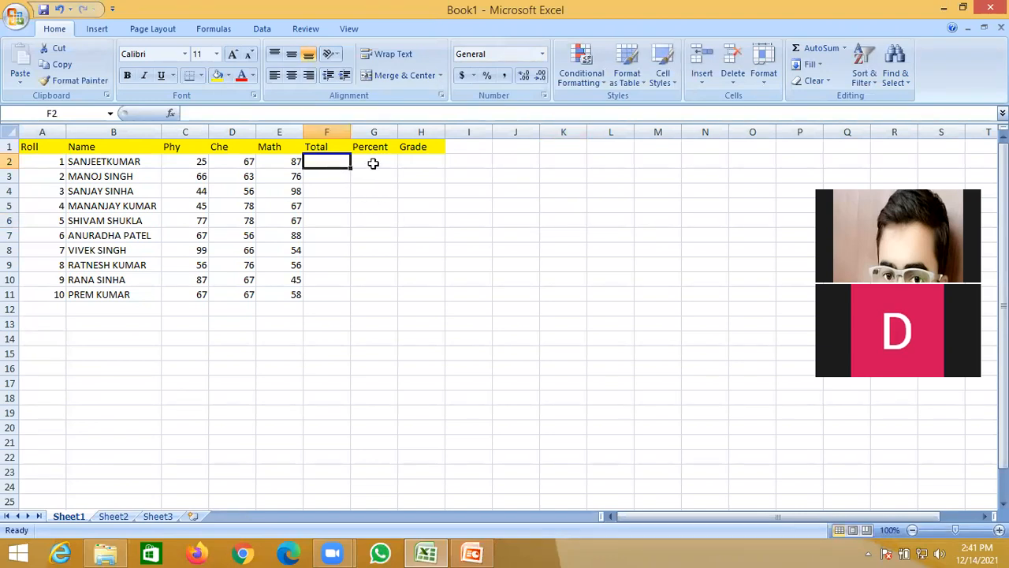
click(372, 162)
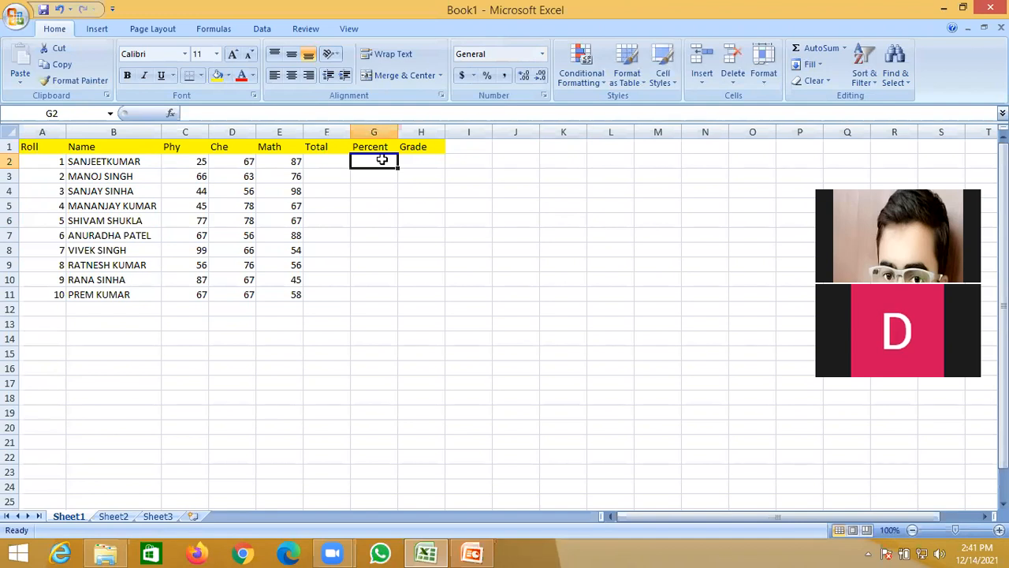
click(316, 162)
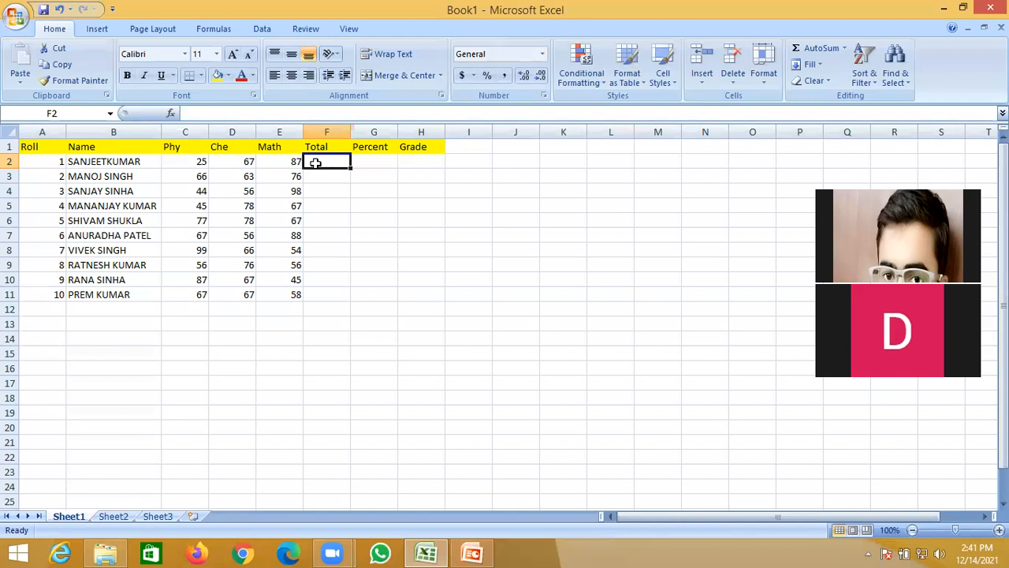
text(=)
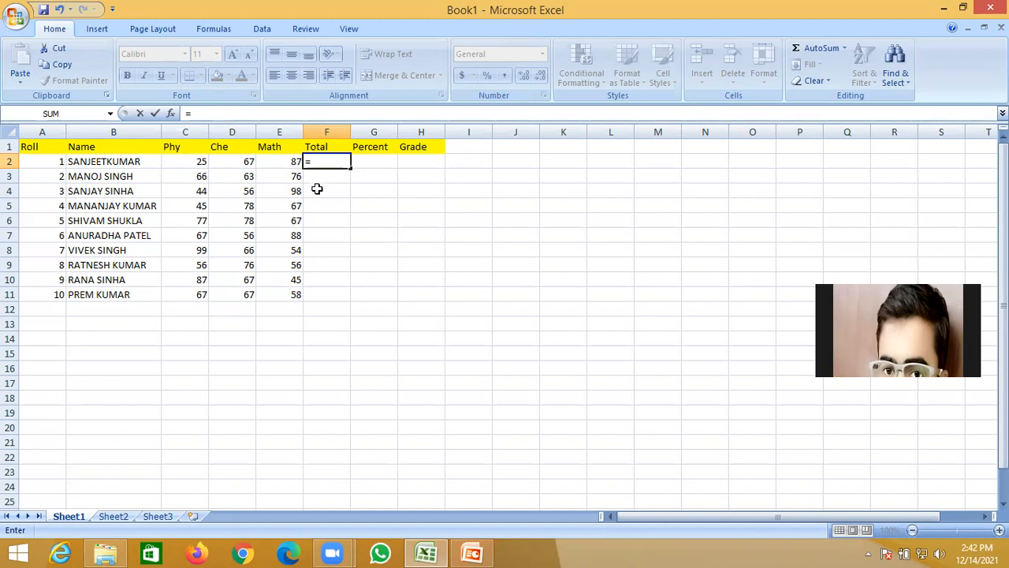
click(179, 161)
key(shift+Right)
key(shift+Right)
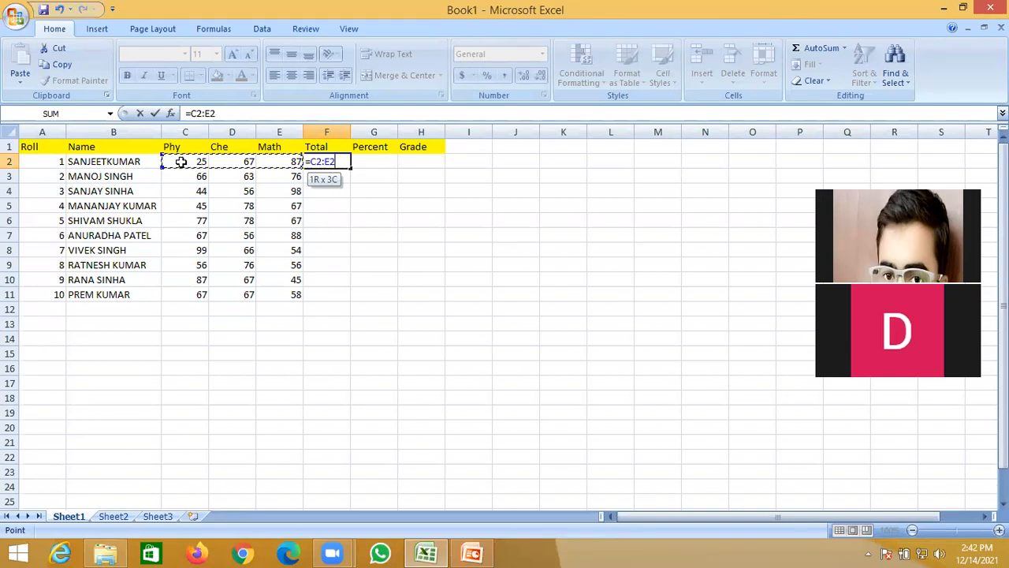
key(BackSpace)
key(BackSpace)
key(BackSpace)
key(BackSpace)
key(BackSpace)
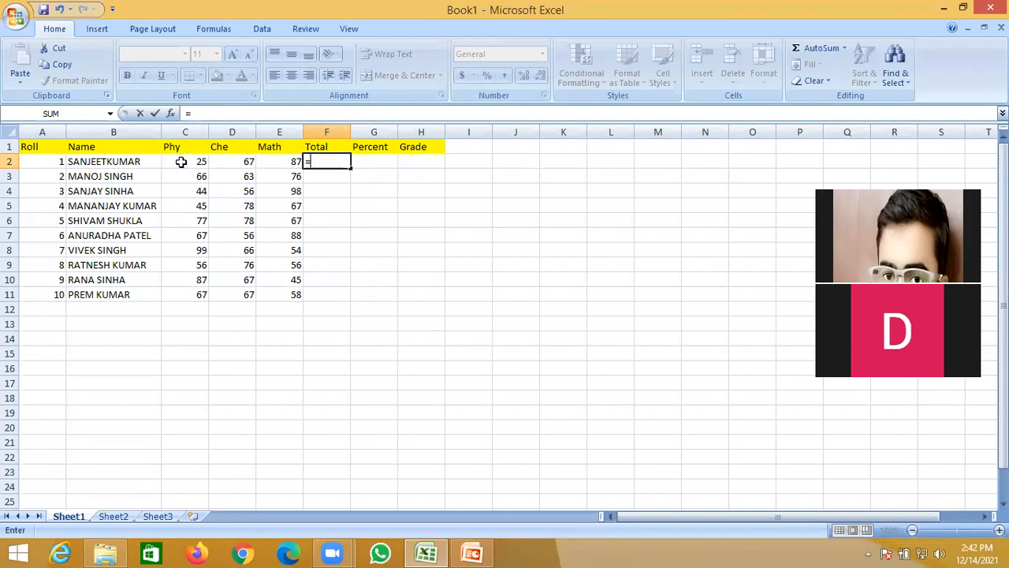
Complete the formula in F2 as =SUM(C2:E2) to total the three marks of roll number 1.
text(SUM()
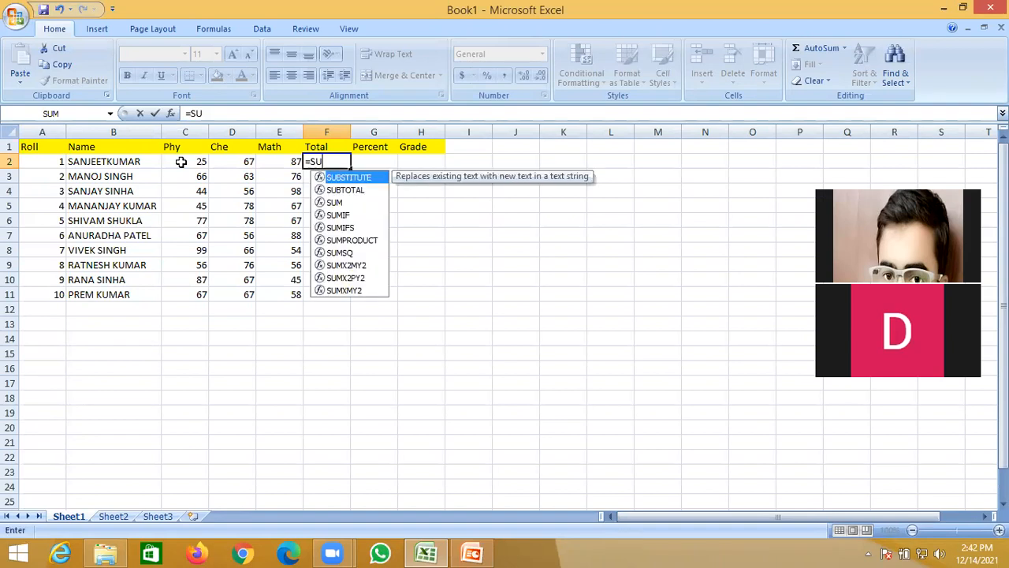
click(181, 161)
key(shift+Right)
key(shift+Right)
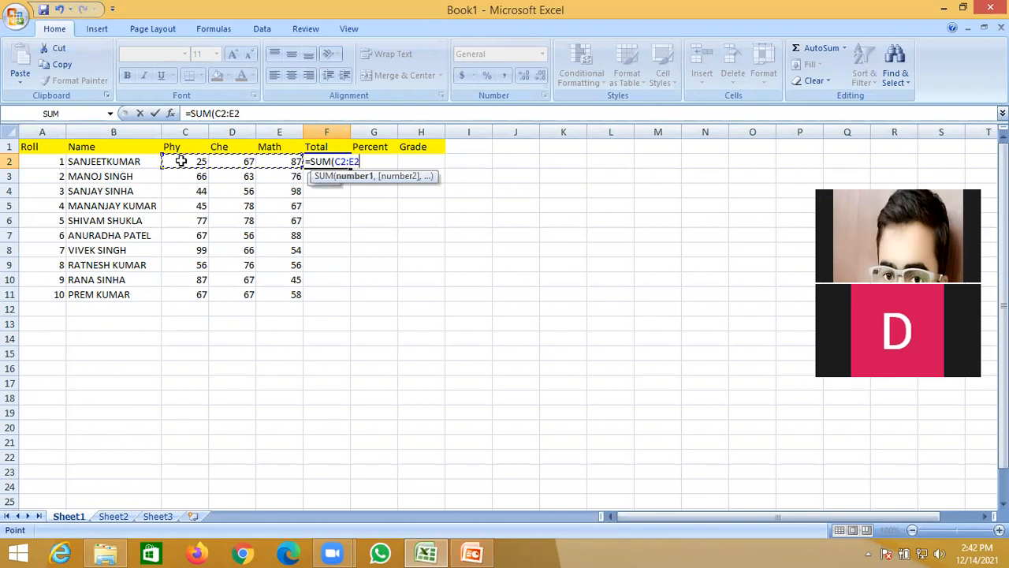
text())
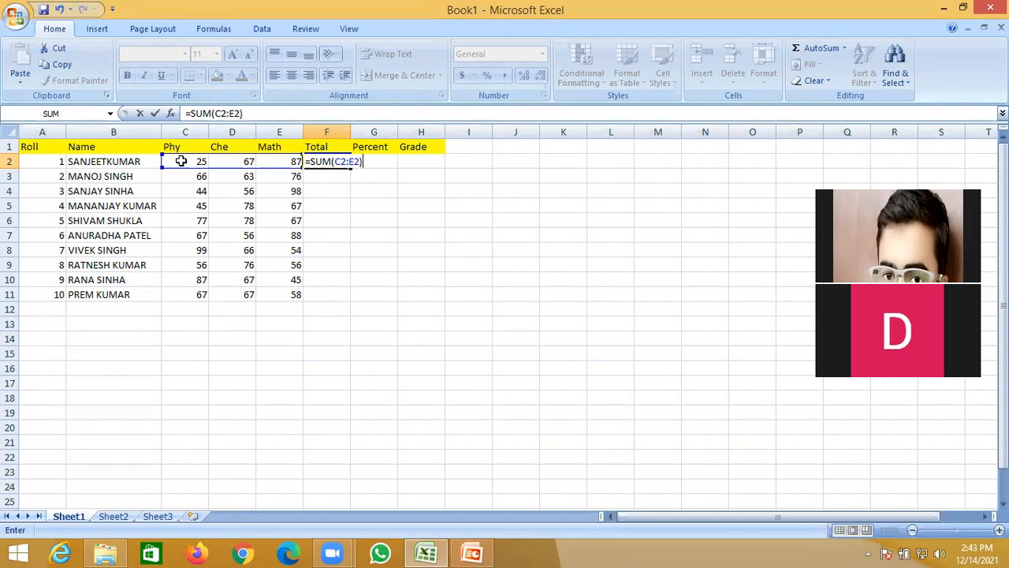
key(Return)
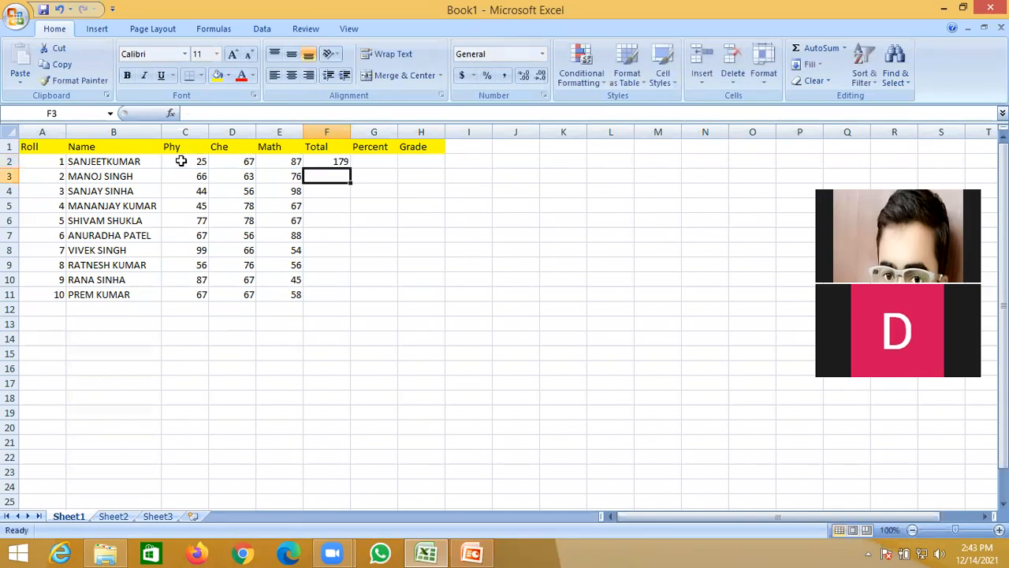
click(335, 160)
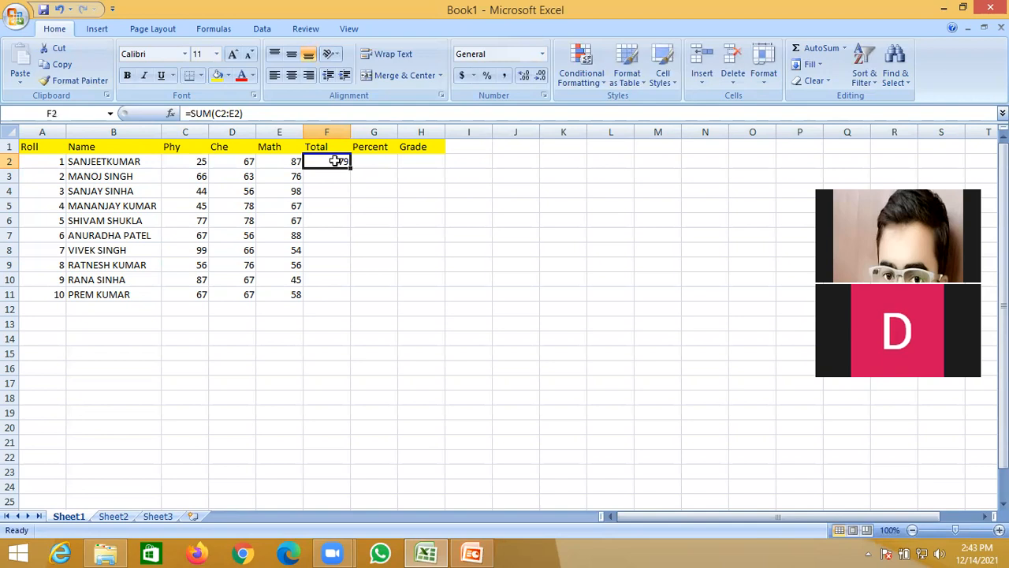
Fill the Total formula in F2 down through F11 for all ten students.
double_click(349, 165)
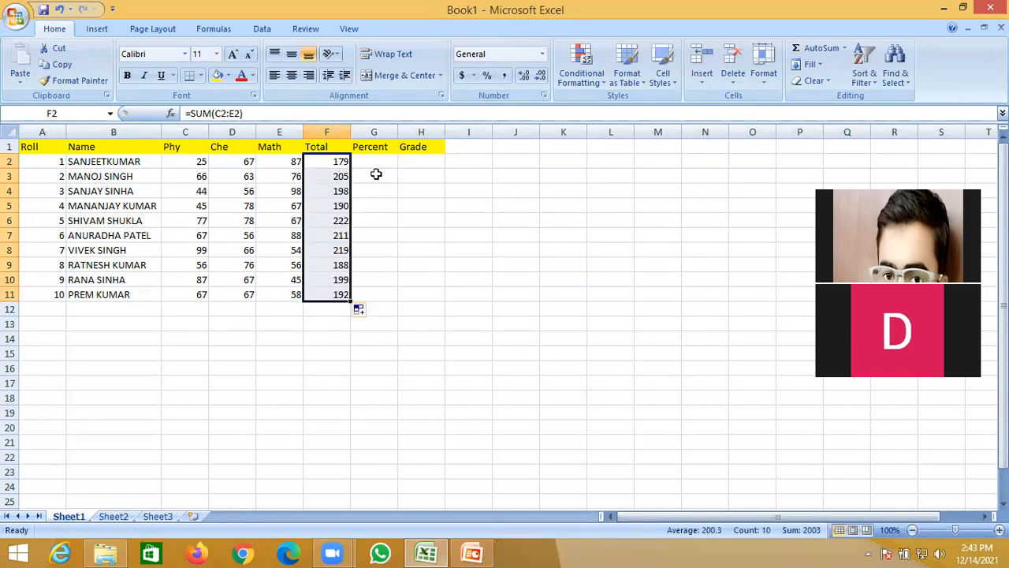
Write the formula =F2/300*100 in G2, the Percent cell for roll number 1.
click(375, 163)
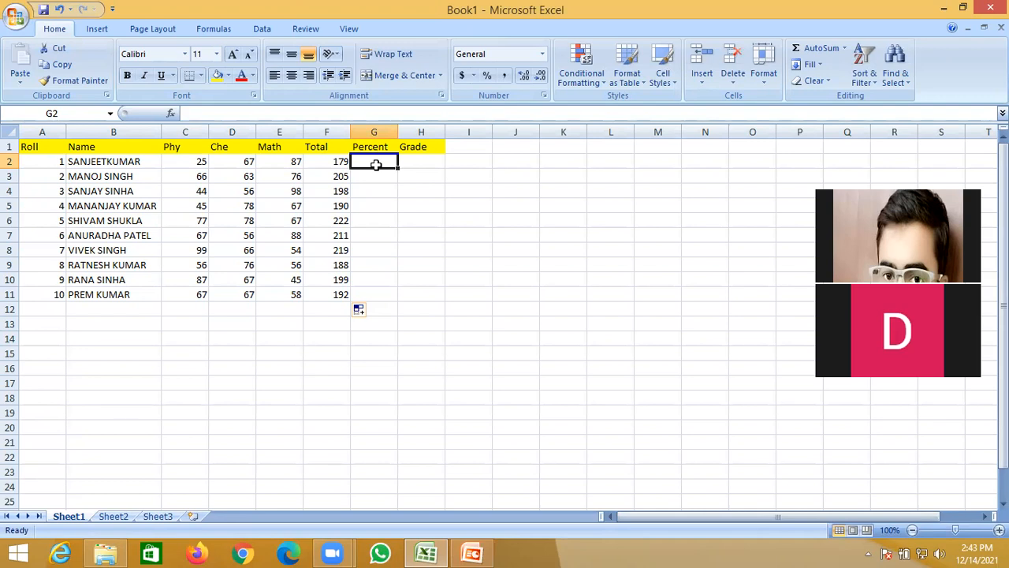
double_click(376, 165)
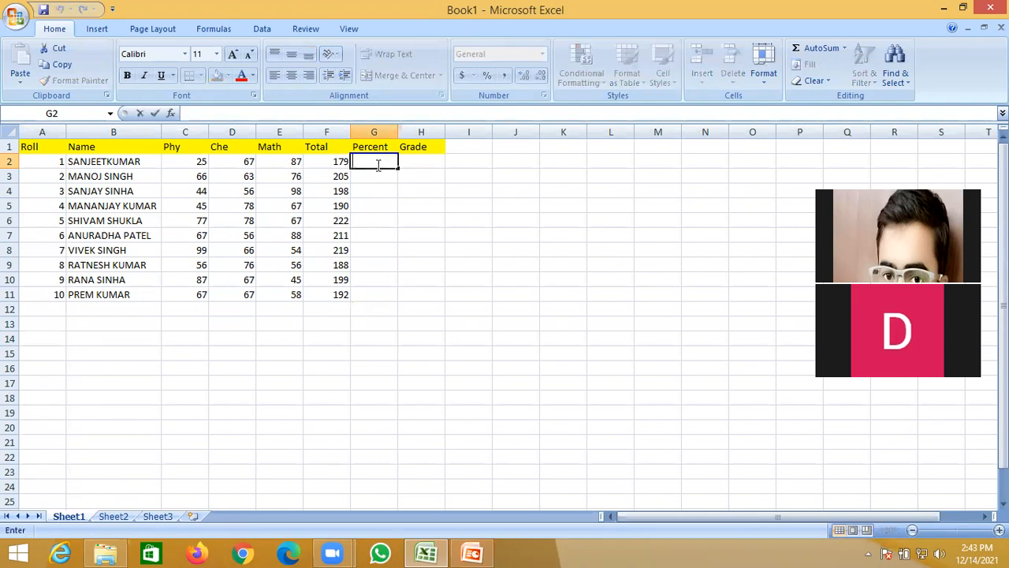
text(=)
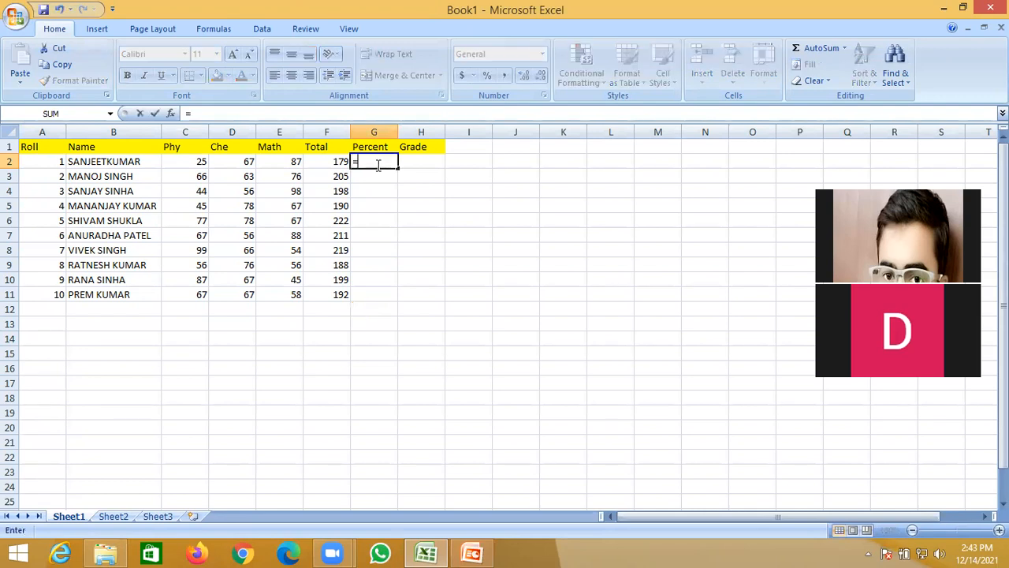
click(333, 162)
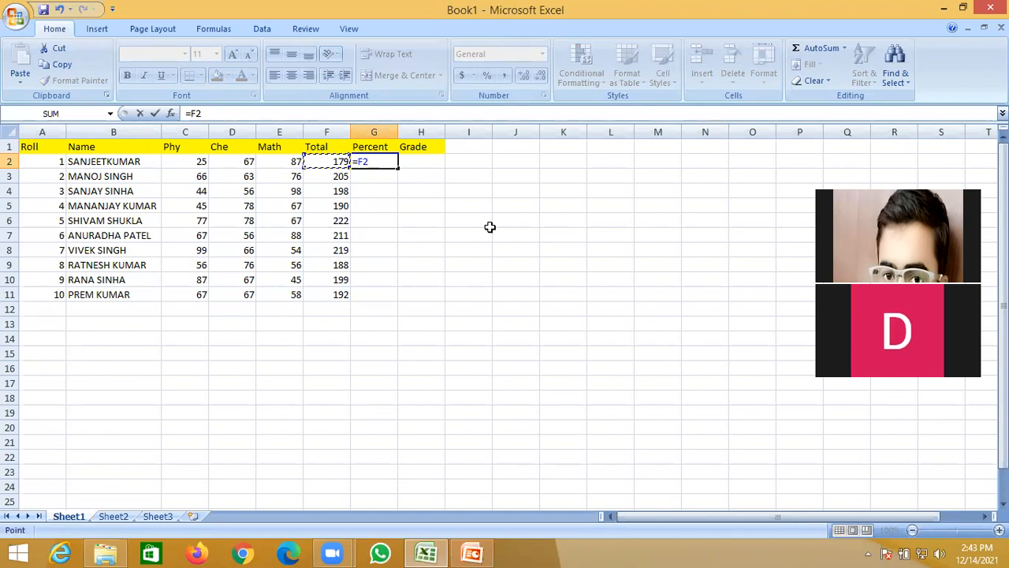
text(/300*100)
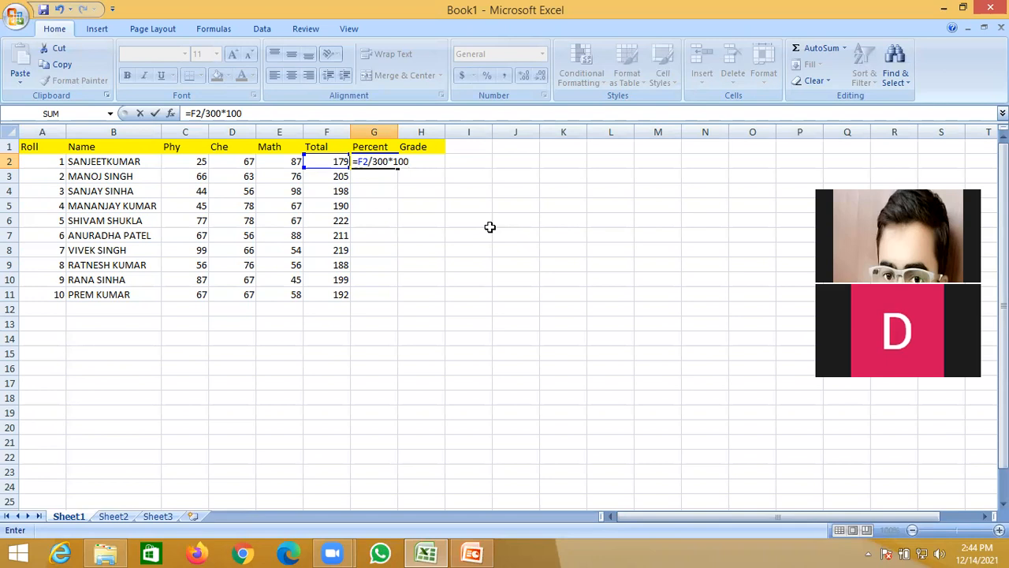
click(923, 4)
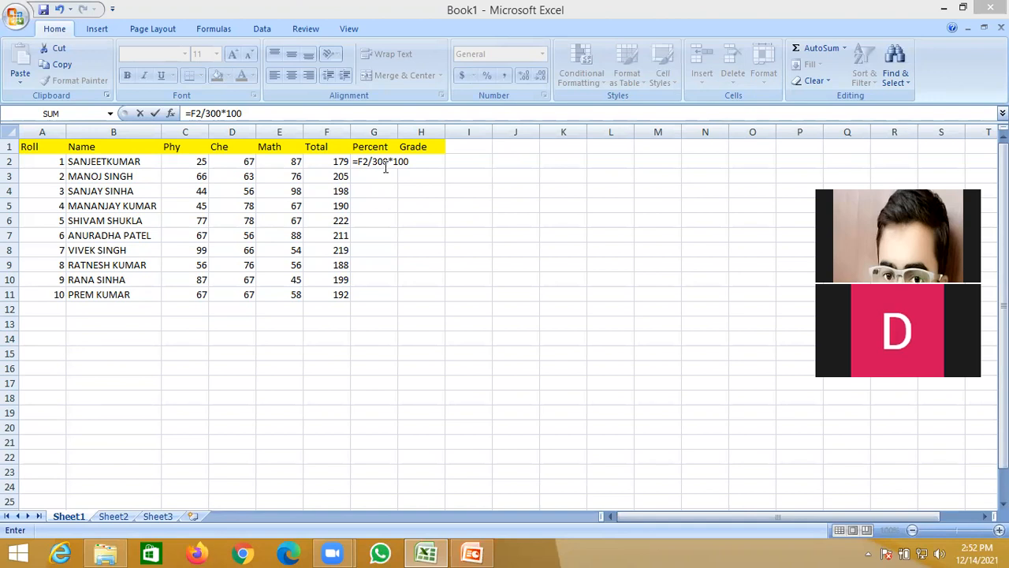
click(385, 165)
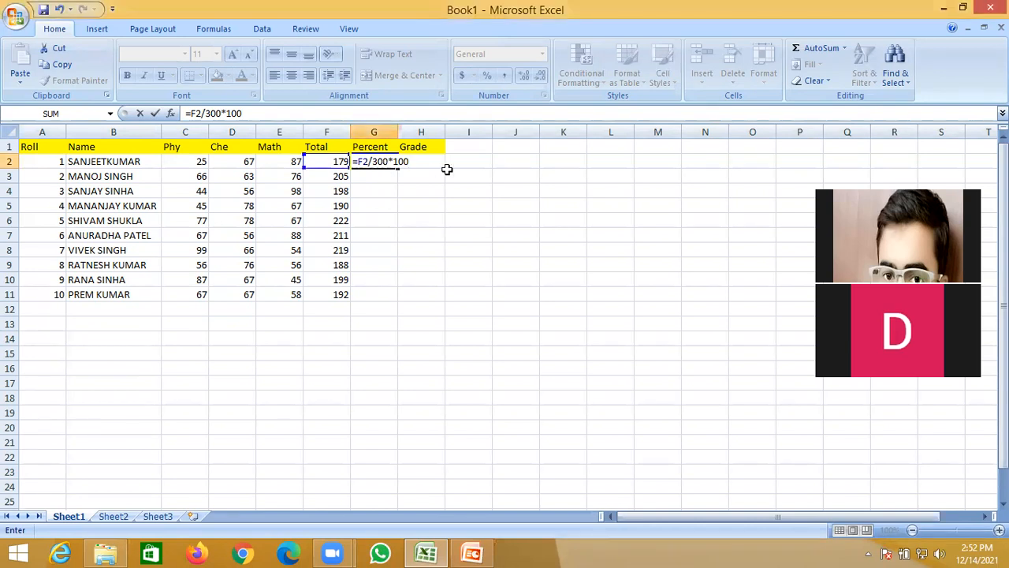
Rework the Percent formula in G2 with parentheses around the division so it is =(F2/300)*100.
click(396, 162)
key(BackSpace)
key(BackSpace)
key(Delete)
key(Delete)
click(357, 161)
text(()
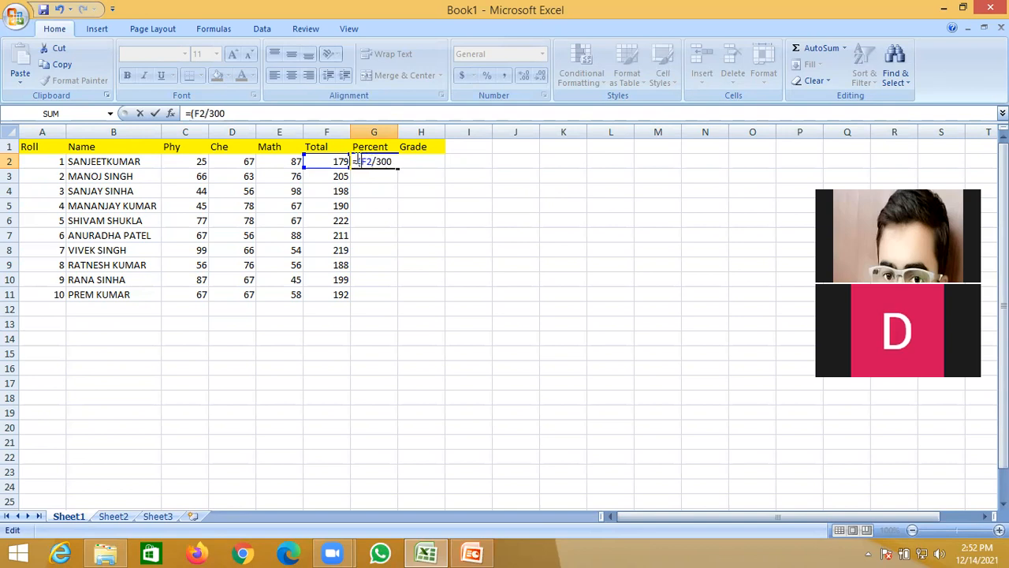
key(Right)
key(Right)
key(Right)
text()*100)
key(Return)
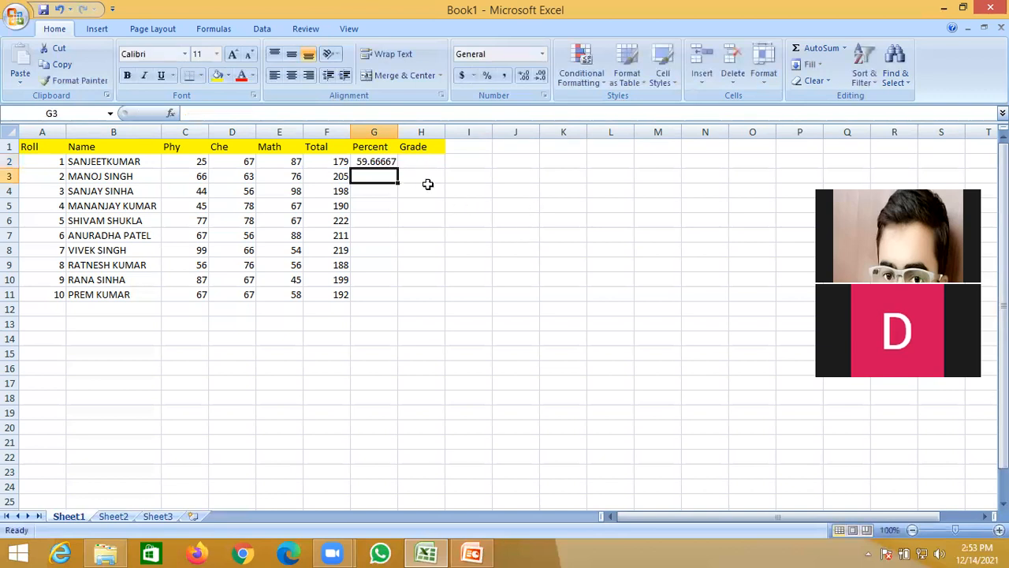
Fill the =(F2/300)*100 formula from G2 down through G11.
click(382, 162)
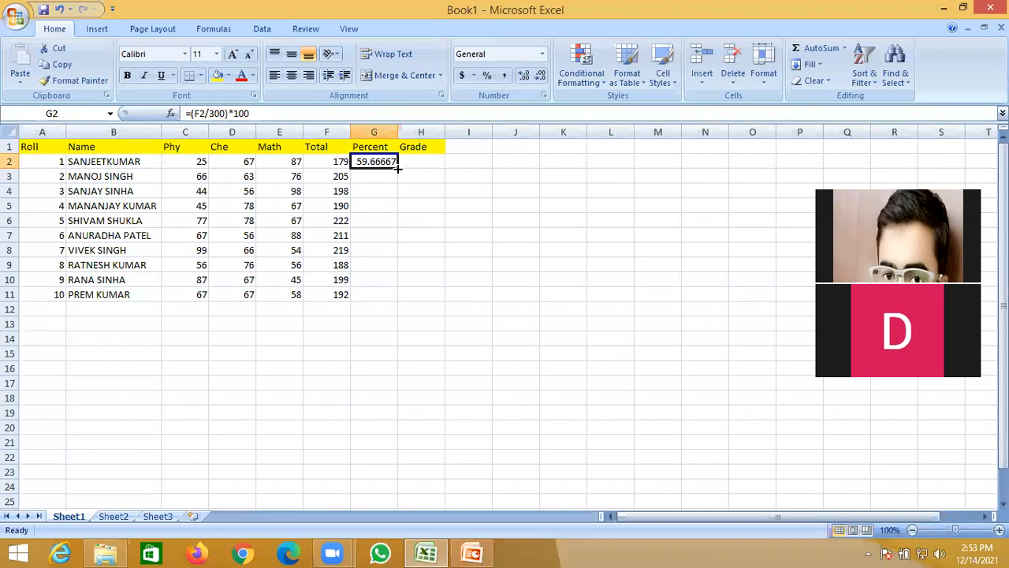
double_click(398, 167)
click(499, 290)
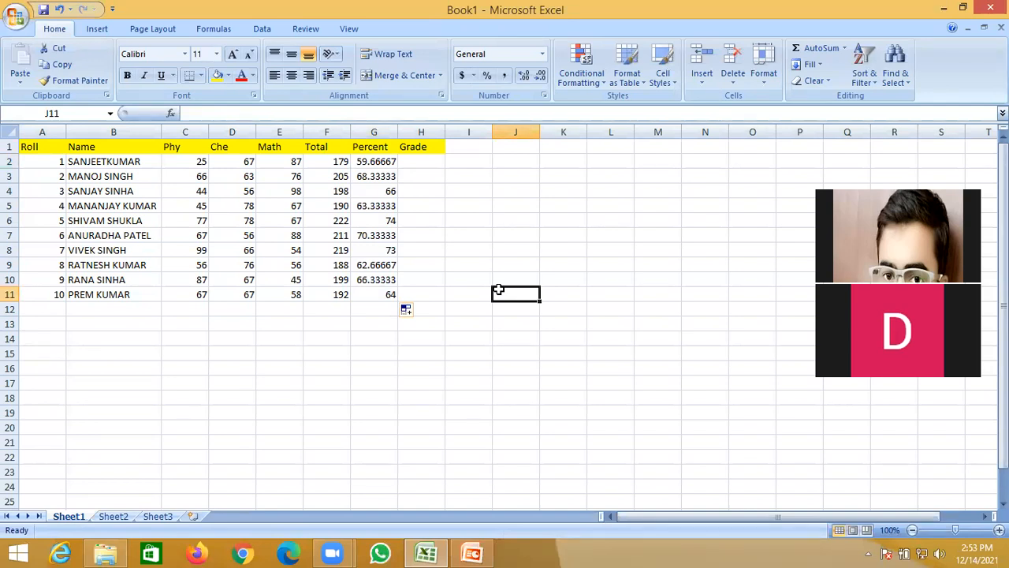
click(472, 120)
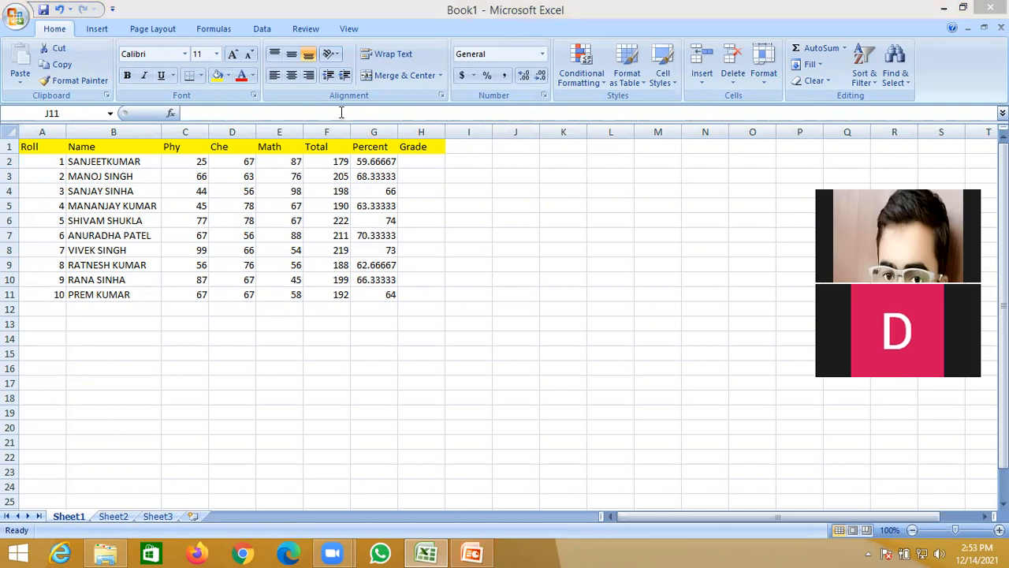
Shorten the Percent formula in G2 to =(F2/300) and fill it down through G11.
click(373, 165)
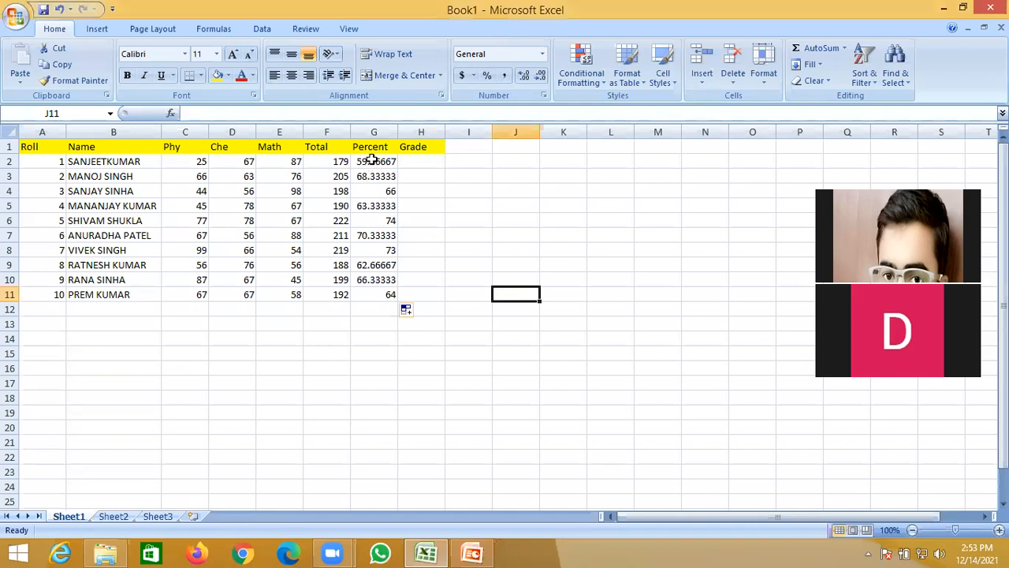
double_click(371, 161)
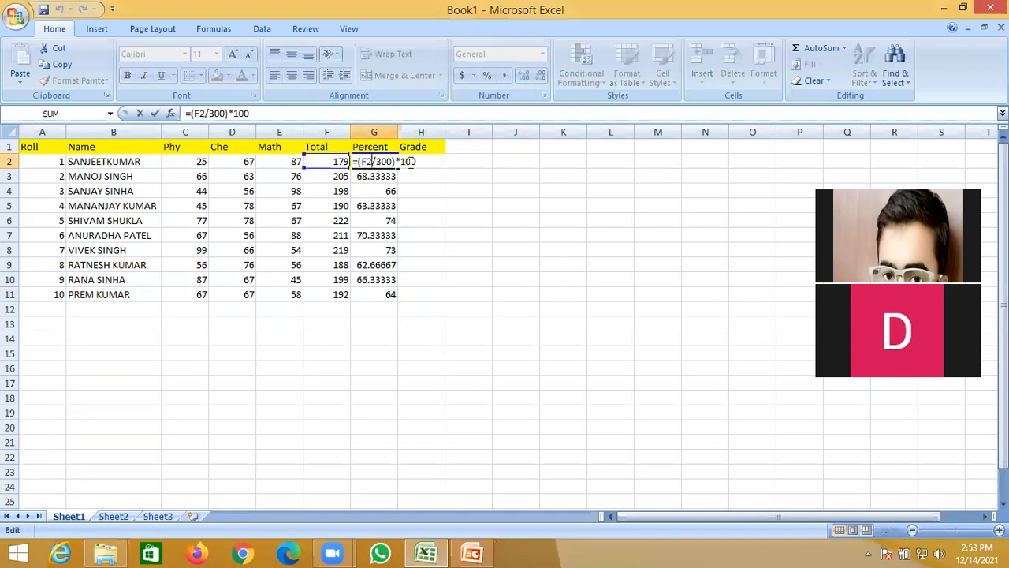
key(BackSpace)
key(BackSpace)
key(BackSpace)
key(BackSpace)
key(Return)
click(381, 162)
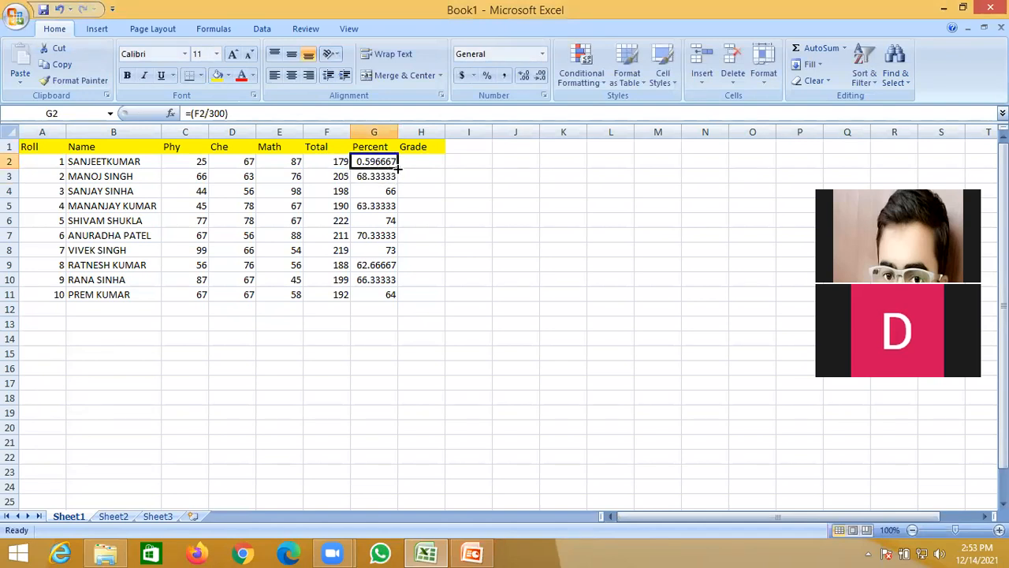
double_click(399, 168)
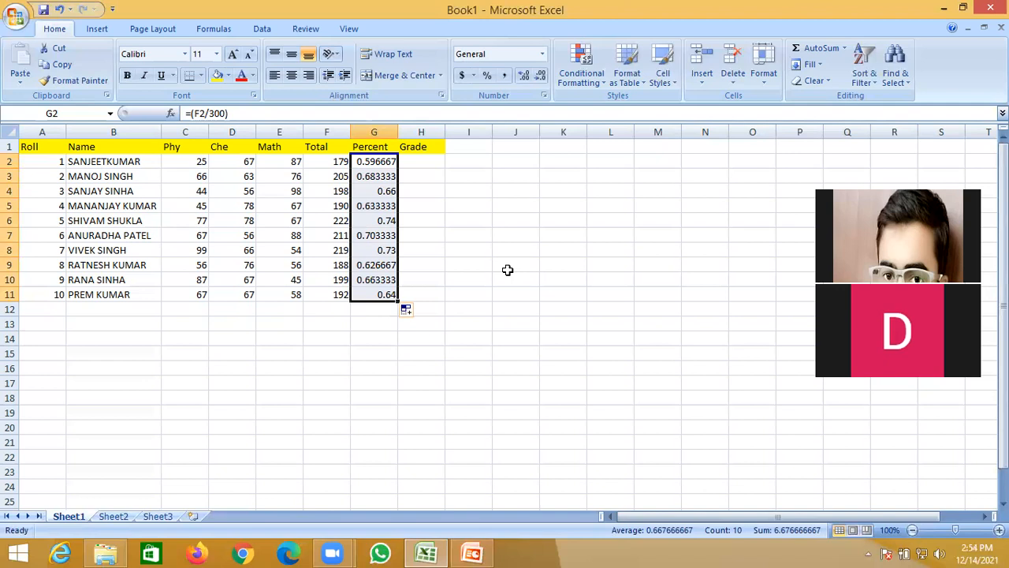
Format the Percent cells G2:G11 as Percentage with 0 decimal places.
right_click(383, 205)
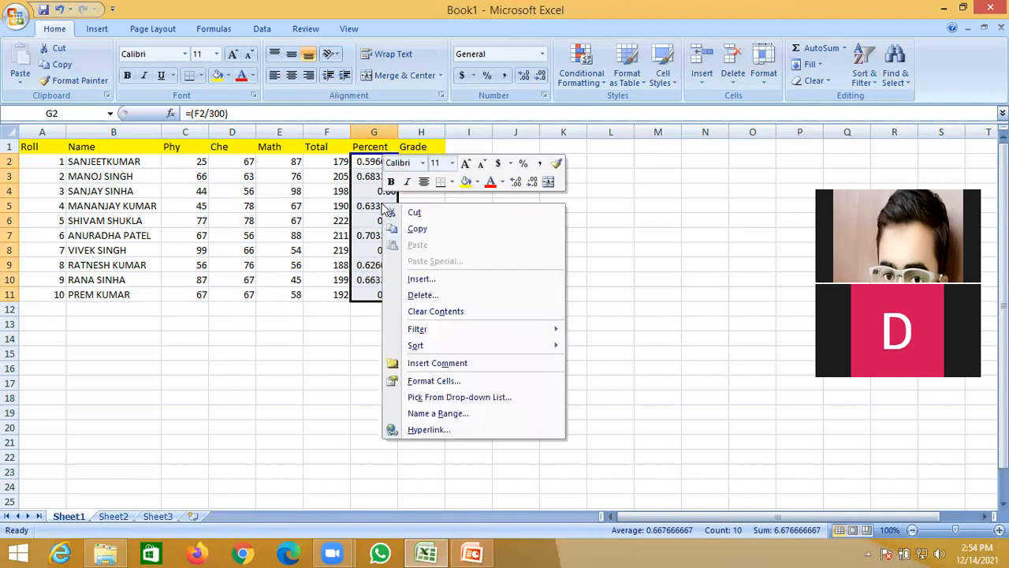
click(430, 381)
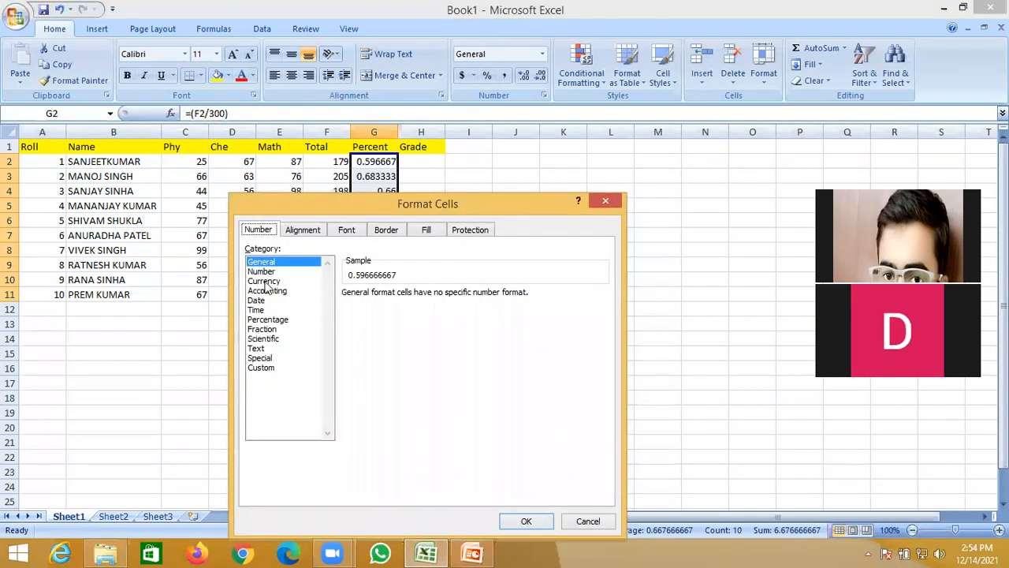
click(264, 321)
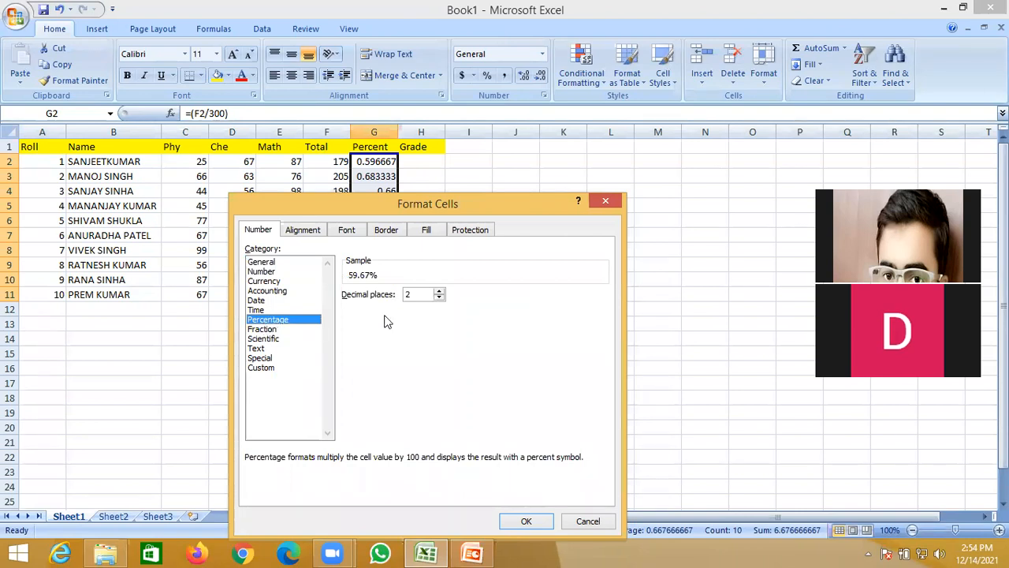
click(439, 297)
click(440, 297)
click(521, 521)
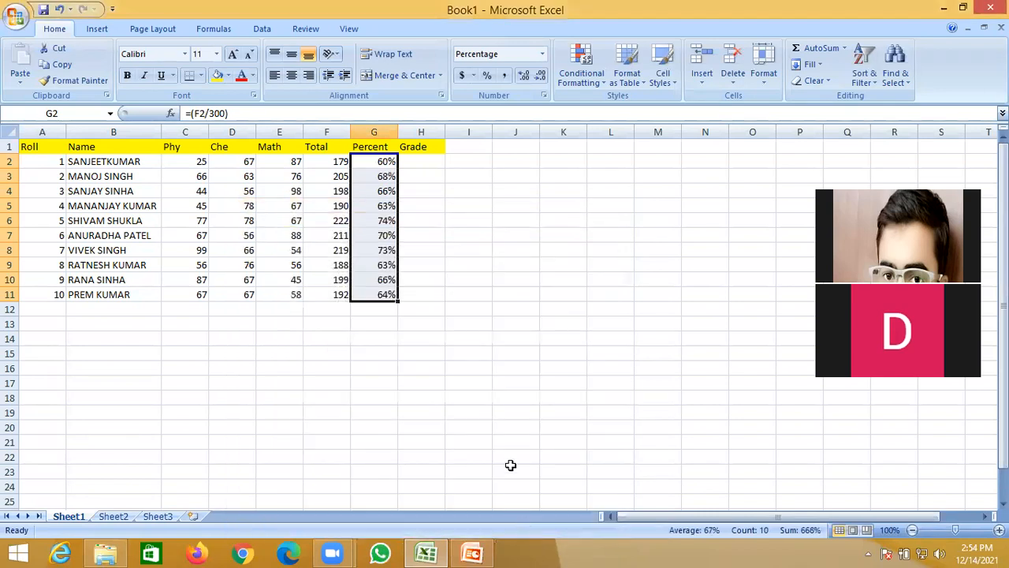
click(500, 439)
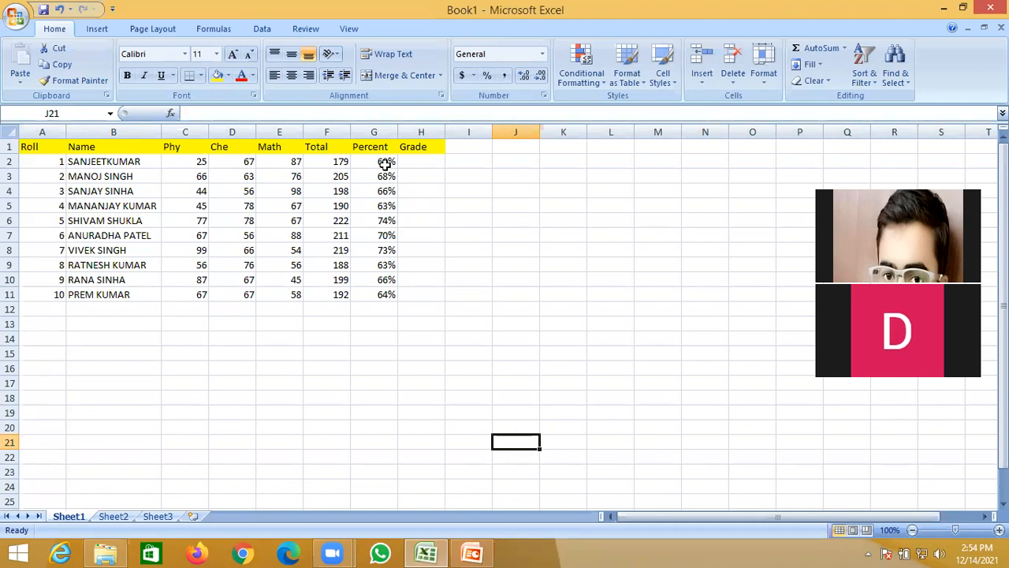
click(519, 205)
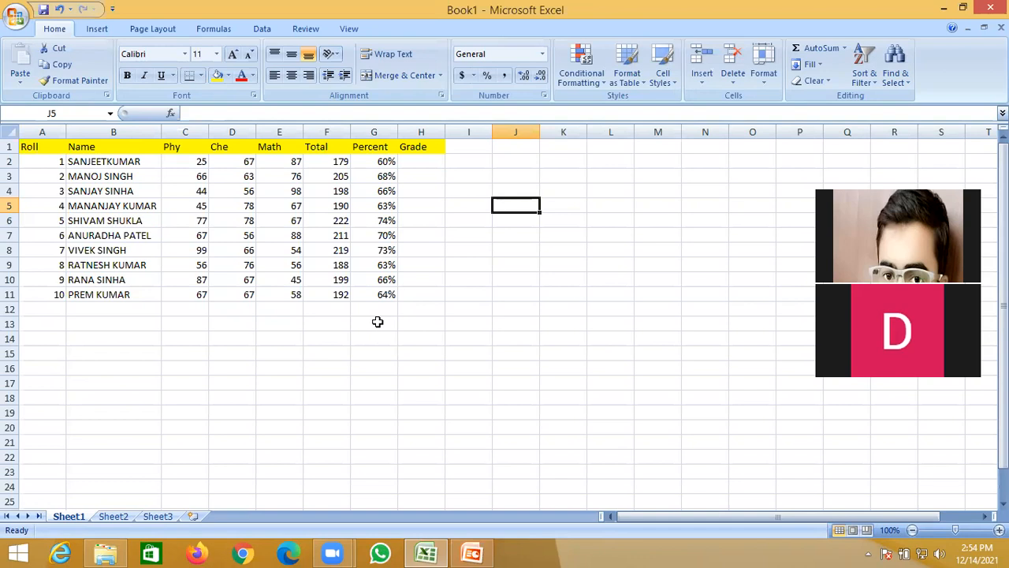
click(667, 368)
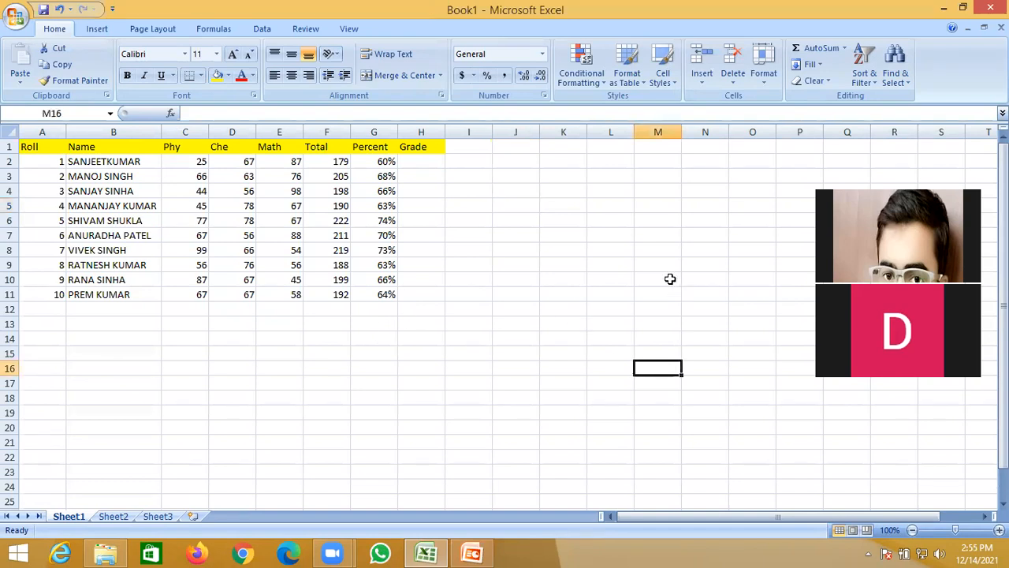
Enter the first grade criterion beside the marksheet: >=90 in M8 with grade A in N8.
click(662, 253)
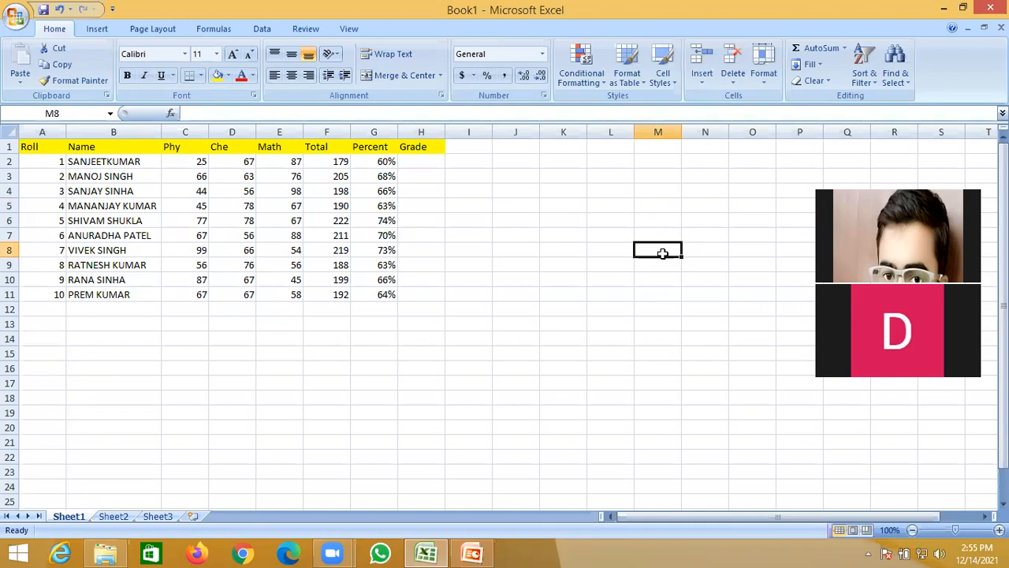
double_click(662, 253)
text(>=)
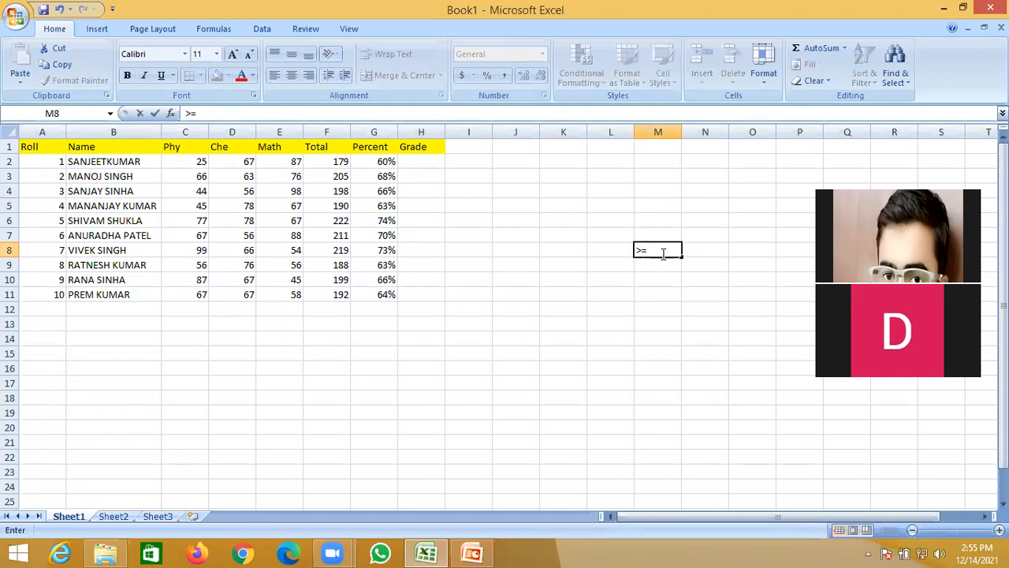
text(90)
key(Tab)
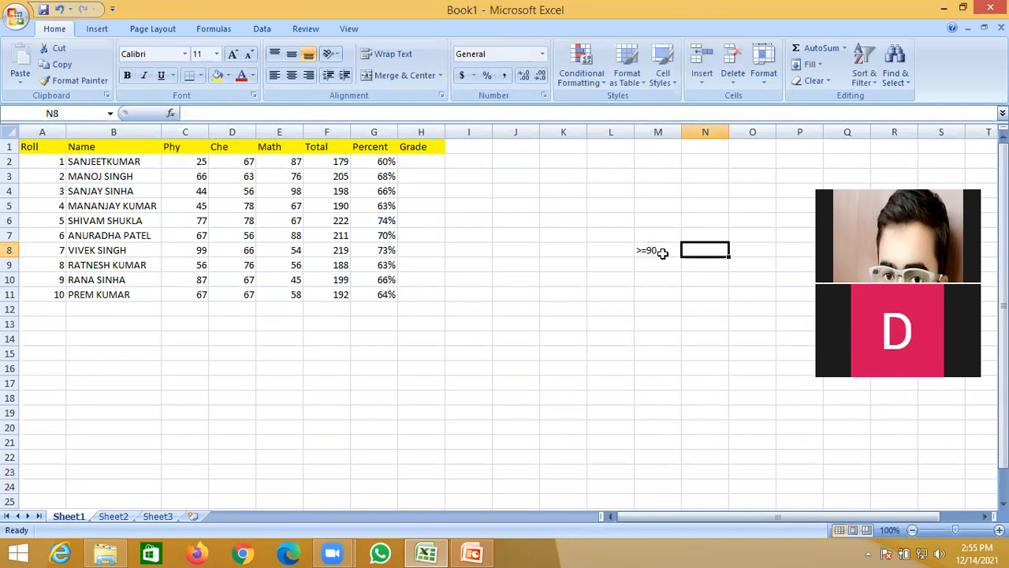
text(A)
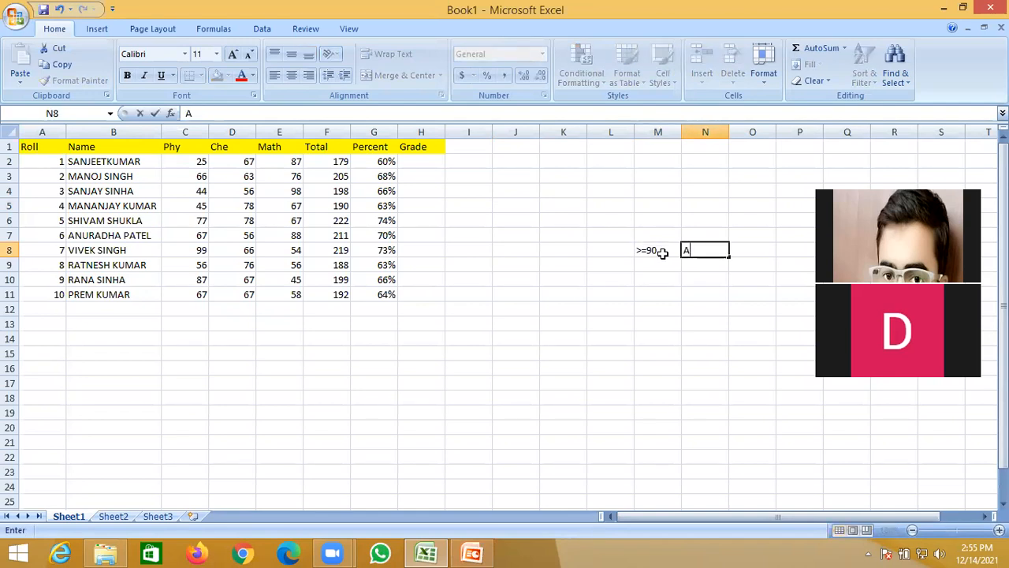
key(Return)
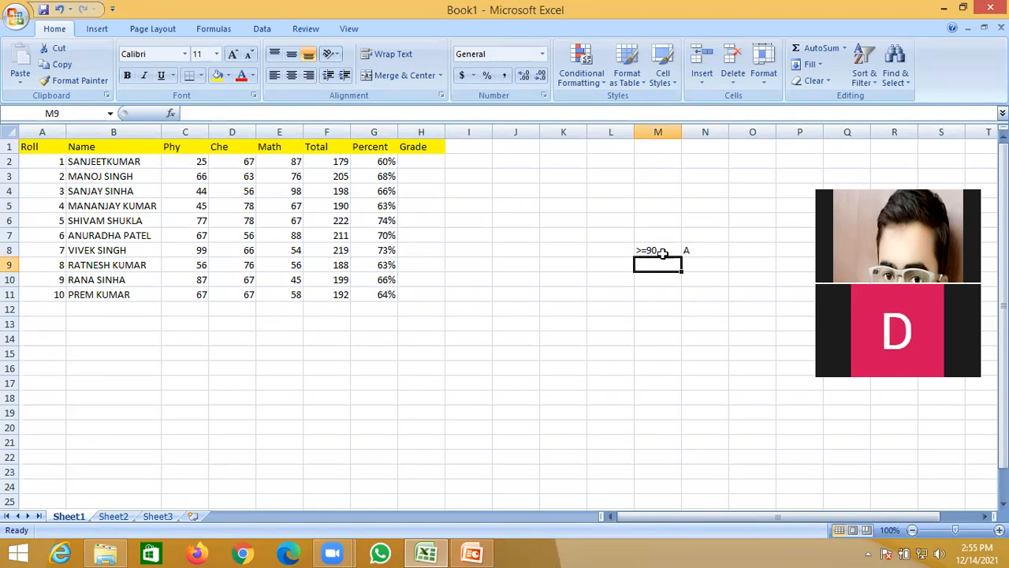
Enter the second grade criterion: >=75 <90 in M9 with grade B in N9.
text(>=)
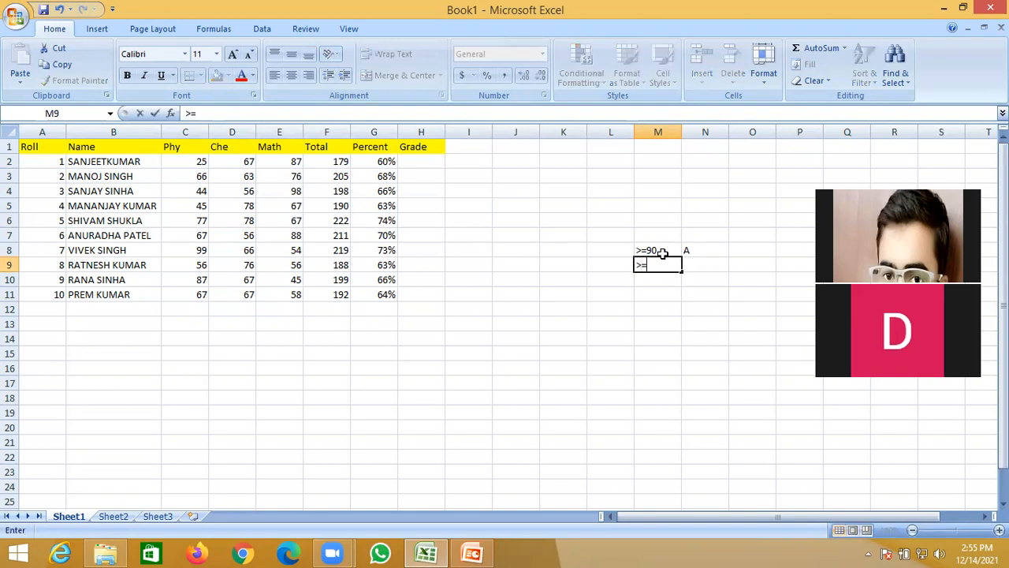
text(75 <90)
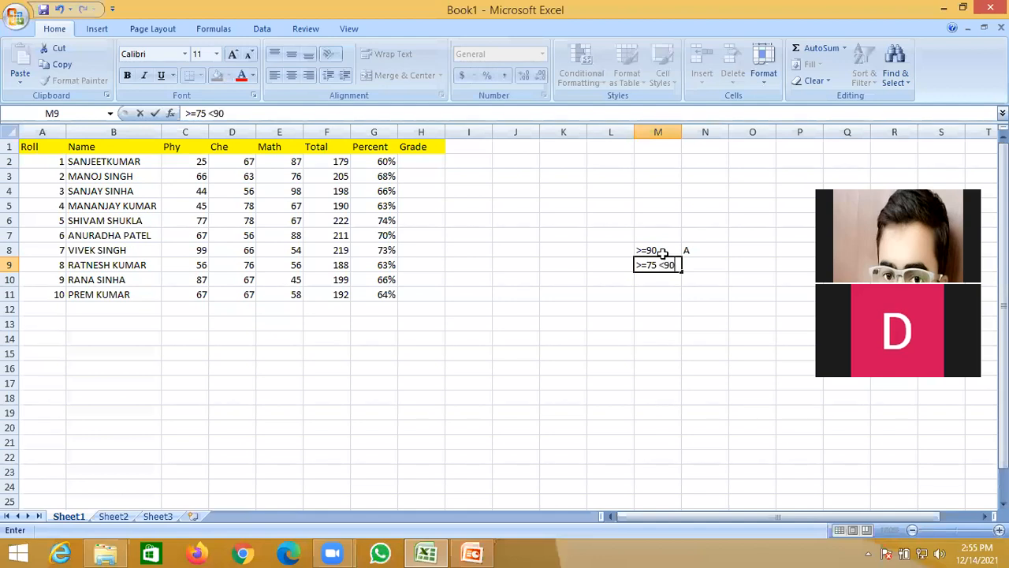
key(Tab)
text(B)
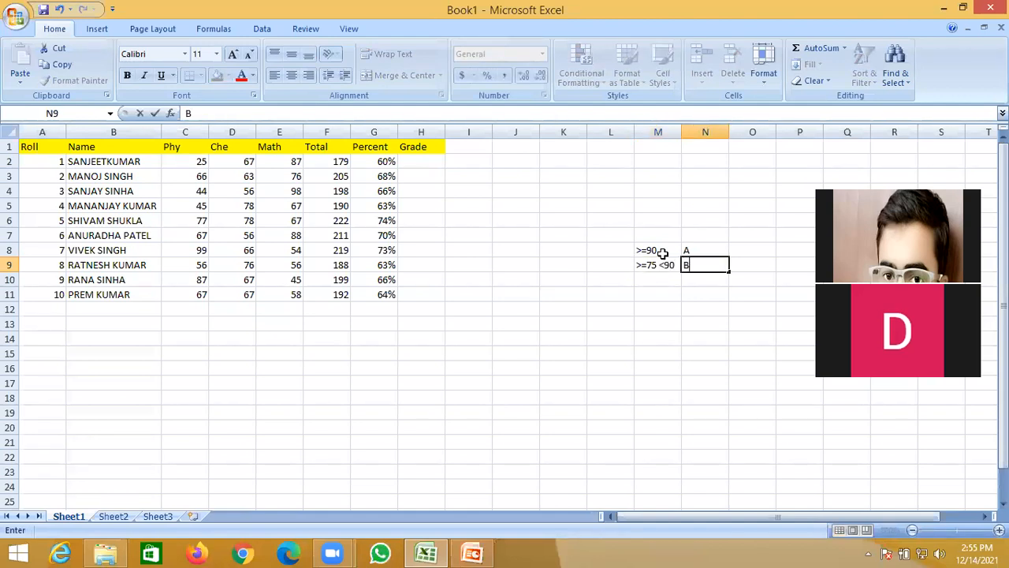
key(Return)
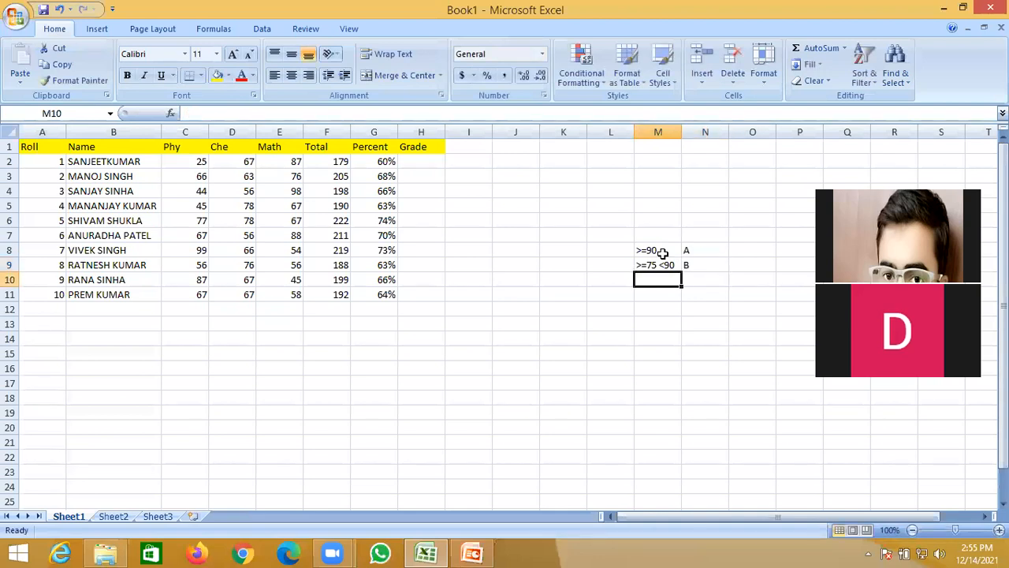
Enter the third grade criterion: >=60 <75 in M10 with grade C in N10.
text(>=60)
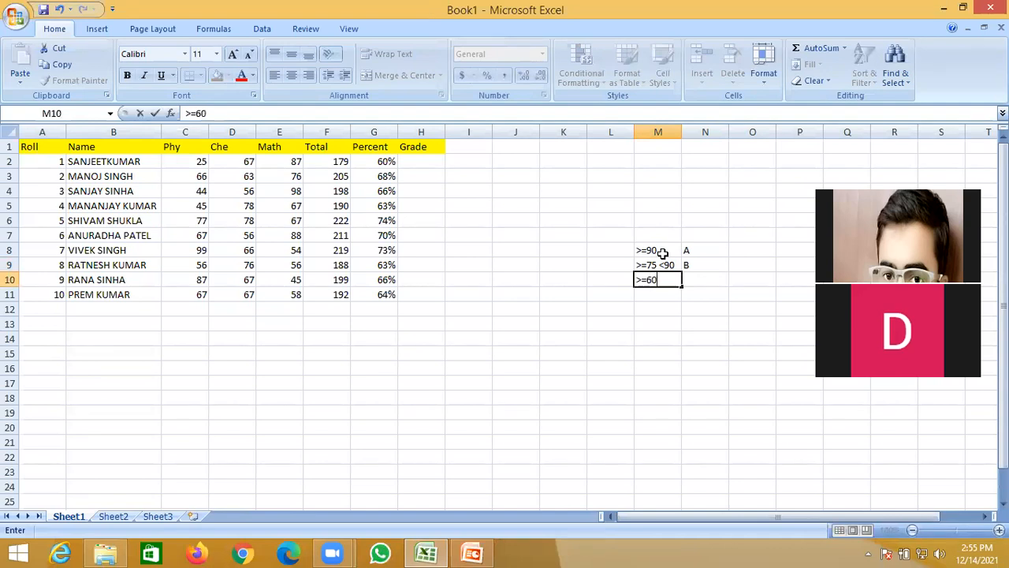
text(<)
key(Left)
text(0)
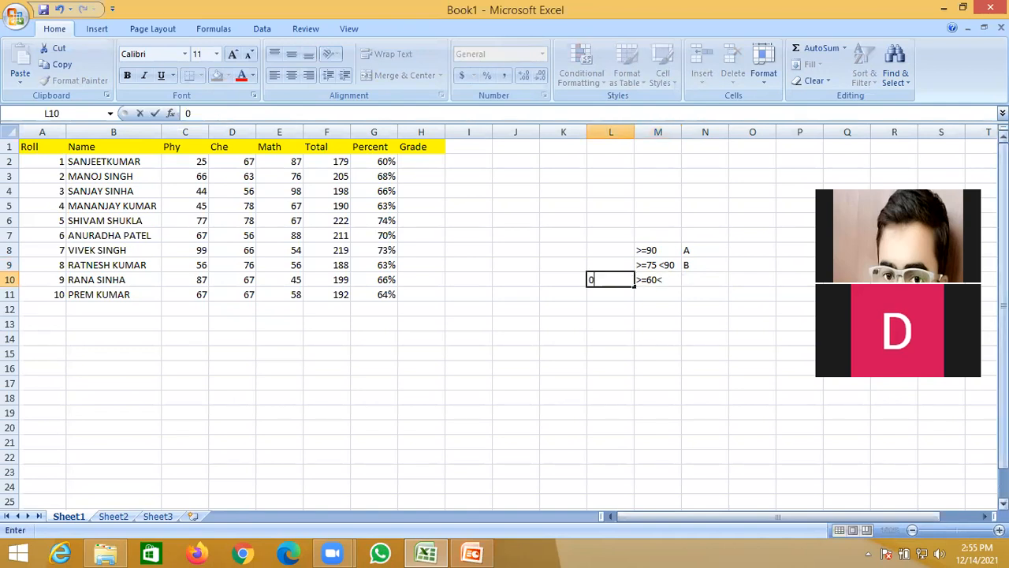
key(Right)
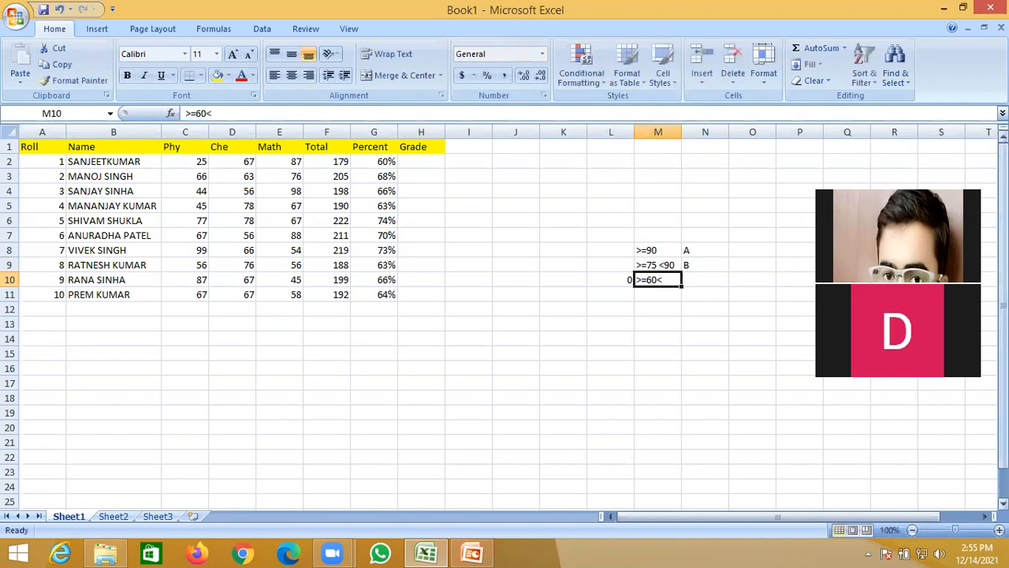
key(XF86AudioLowerVolume)
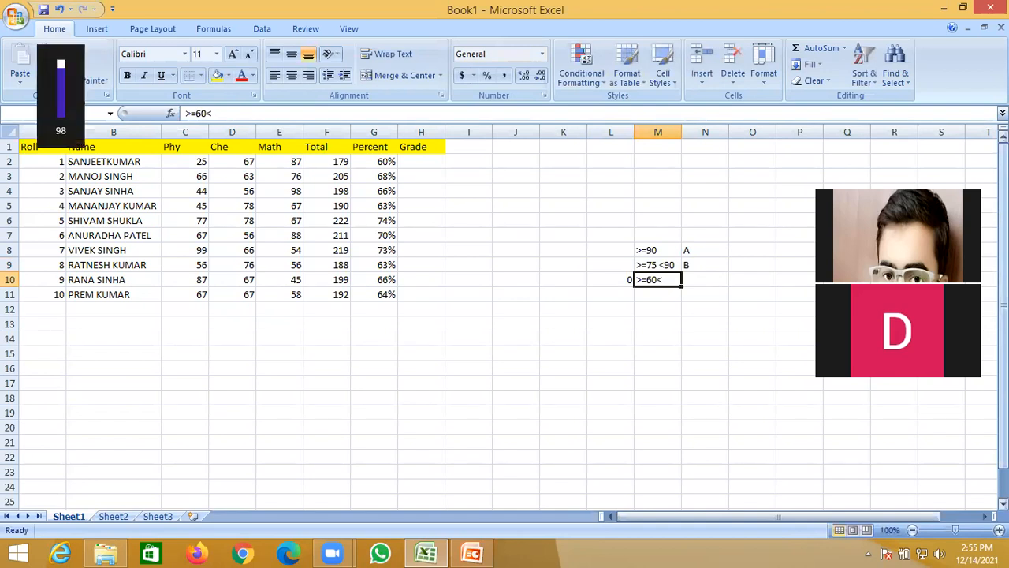
double_click(666, 278)
key(BackSpace)
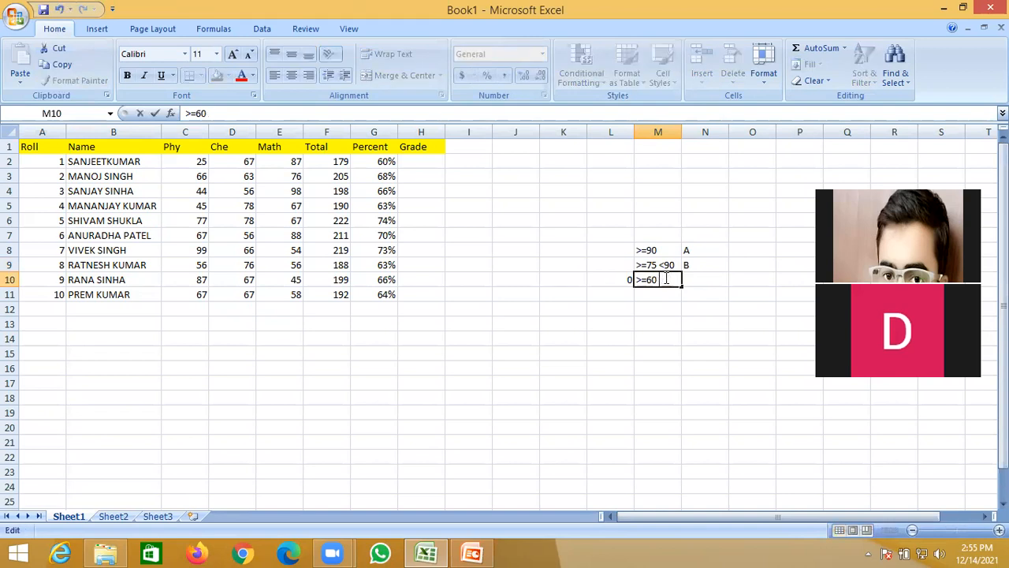
text(<75)
key(Tab)
text(C)
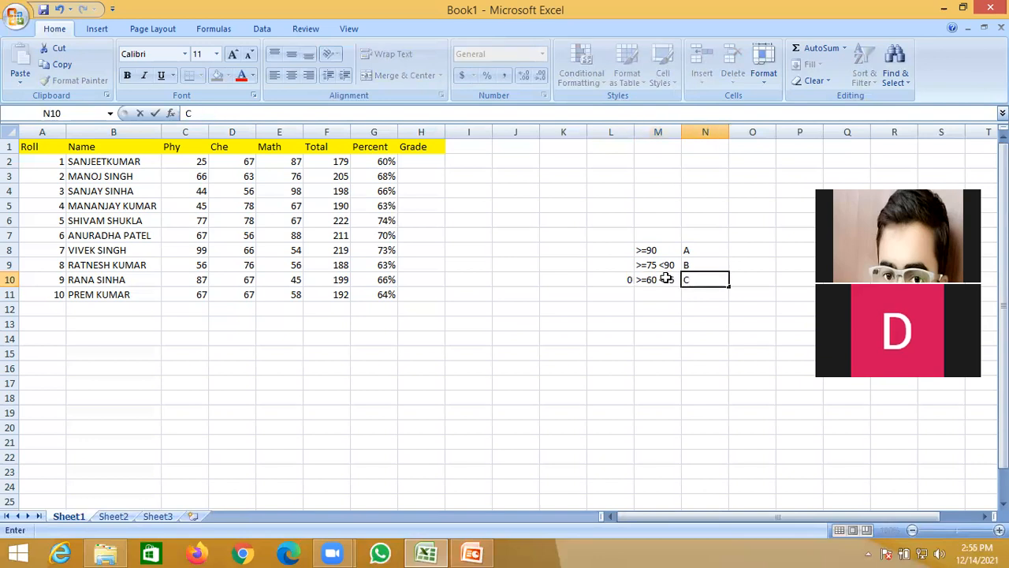
key(Return)
Enter the fourth grade criterion: >=50 <60 in M11 with grade D in N11.
key(Left)
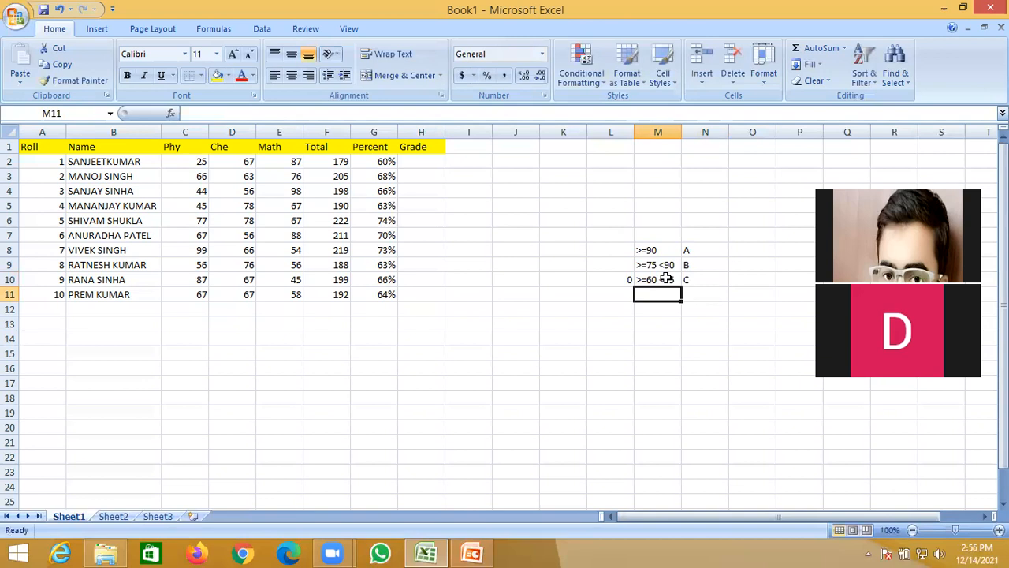
text(>=)
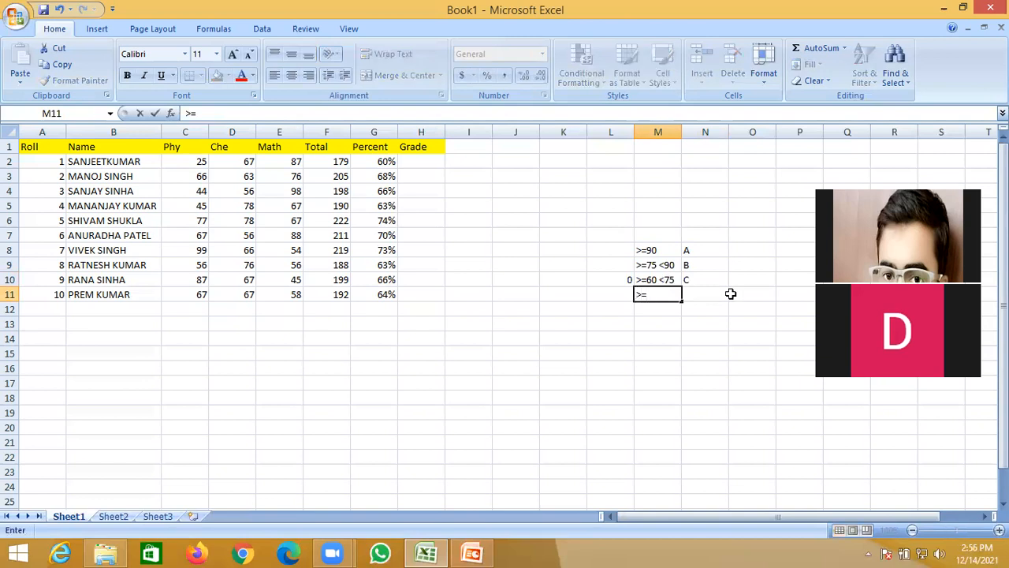
text(50 <60)
key(Tab)
text(D)
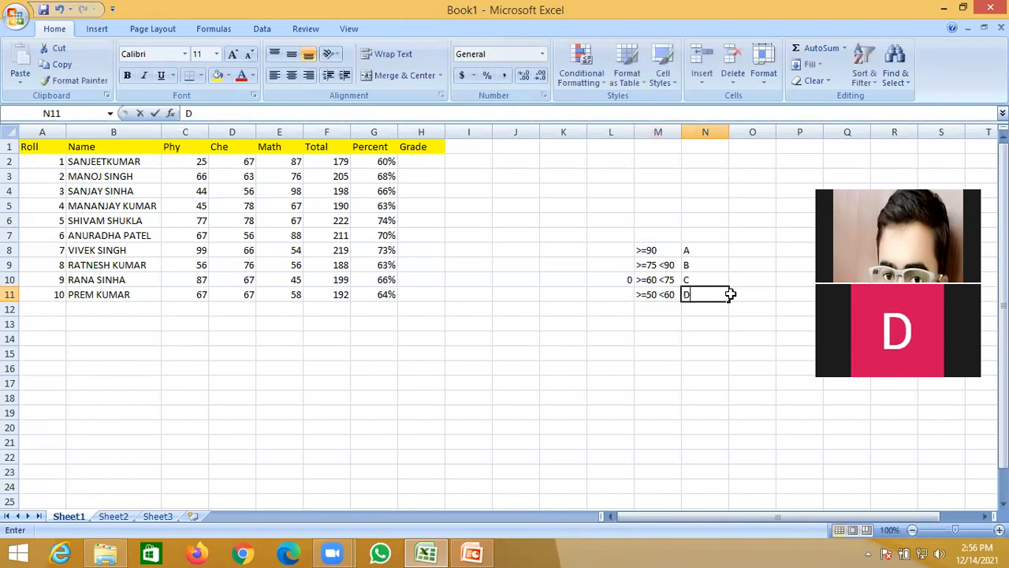
key(Return)
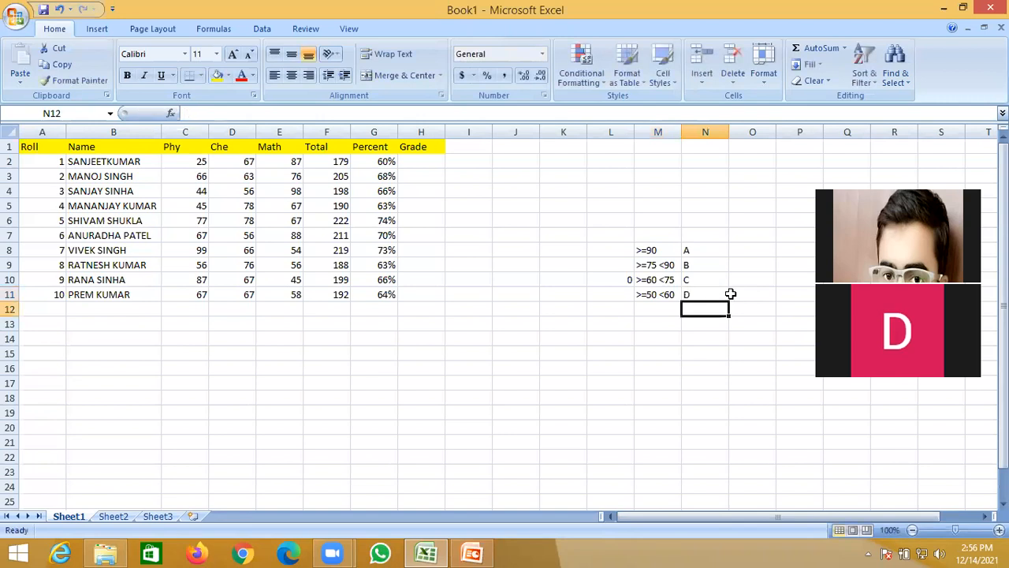
Enter the last grade criterion: <50 in M12 with grade F in N12.
key(Left)
text(<50)
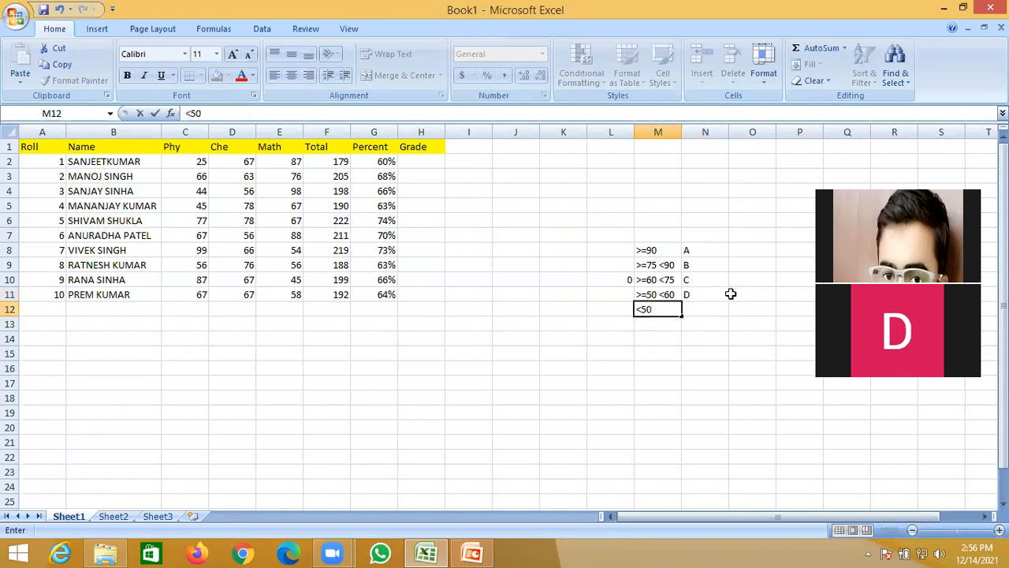
key(Right)
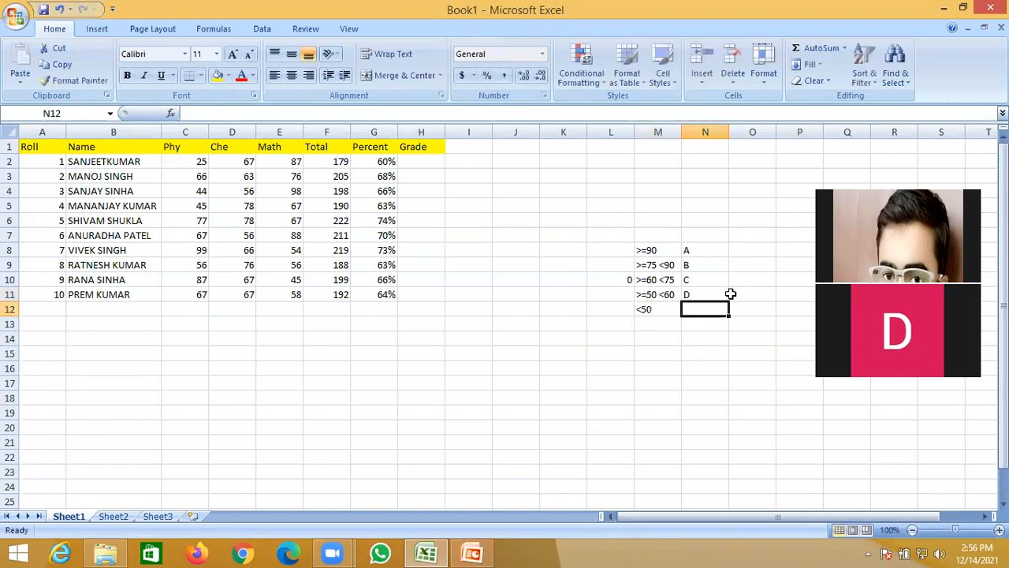
text(F)
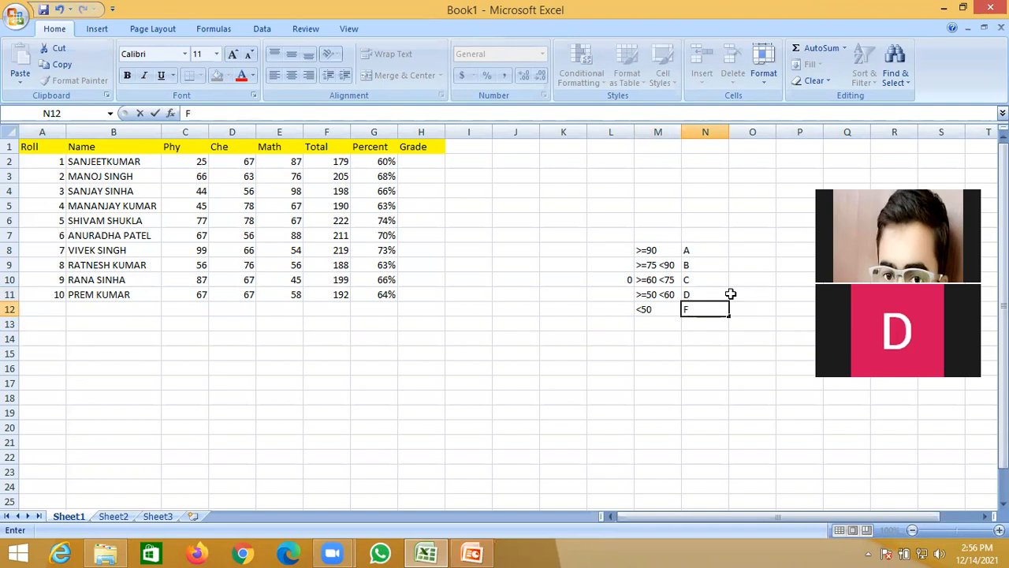
click(582, 364)
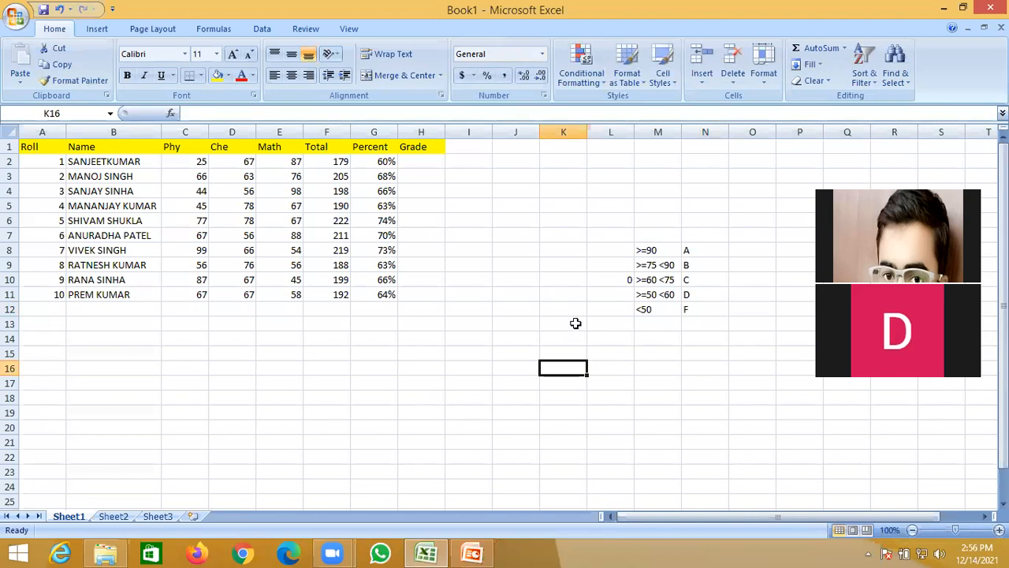
Clear the stray 0 from cell L10 beside the grade criteria.
click(620, 279)
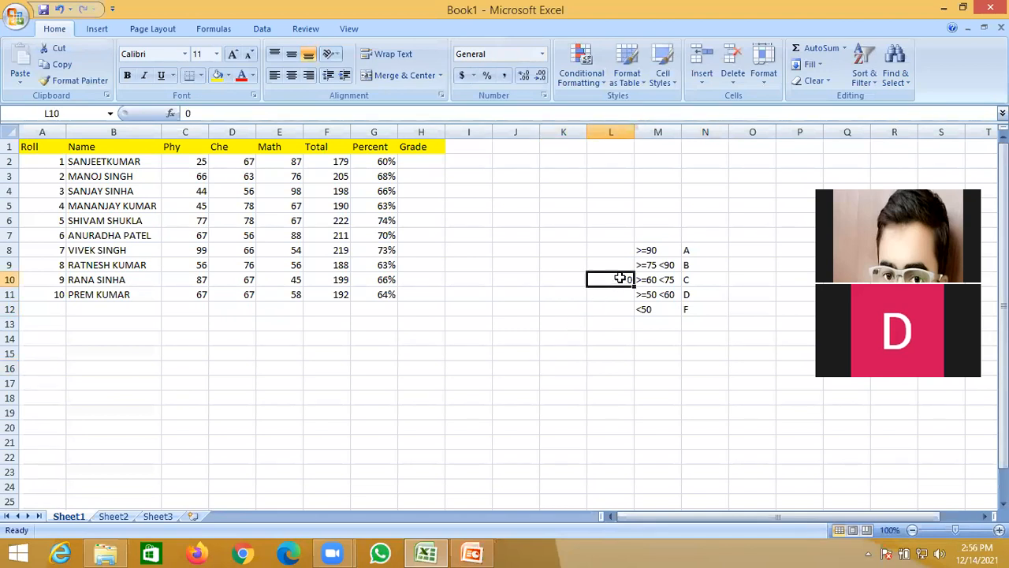
key(Delete)
click(648, 335)
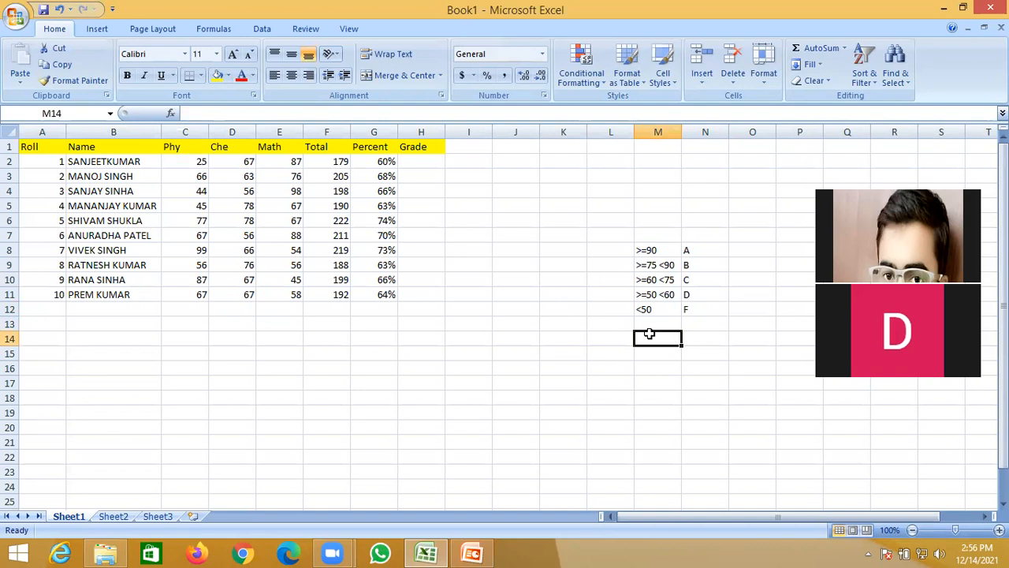
Enter a test formula for grade A in F17: =IF(G2>=90%,"A","DON'T KNOW").
click(659, 250)
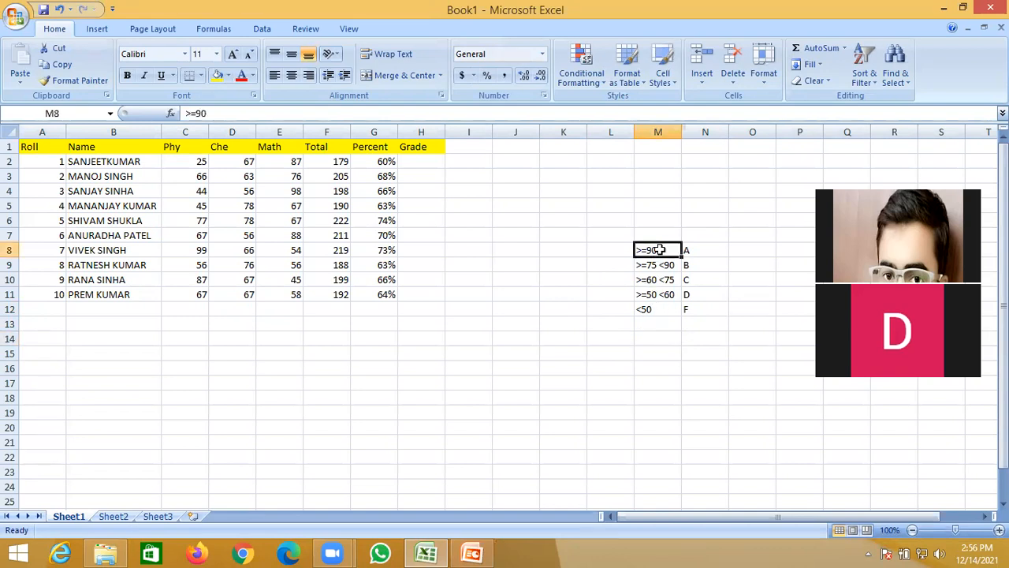
click(330, 386)
text(=IF()
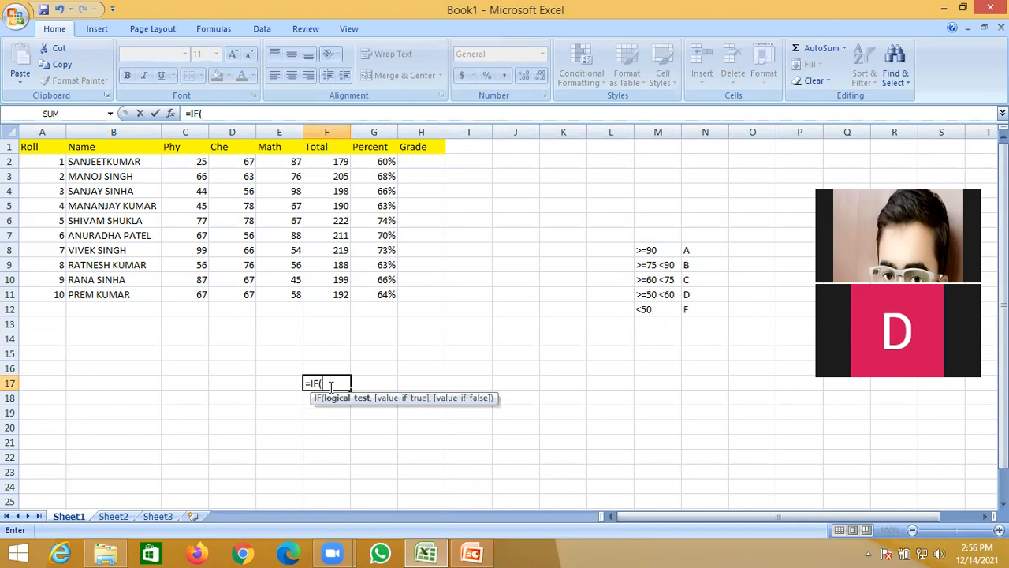
click(384, 163)
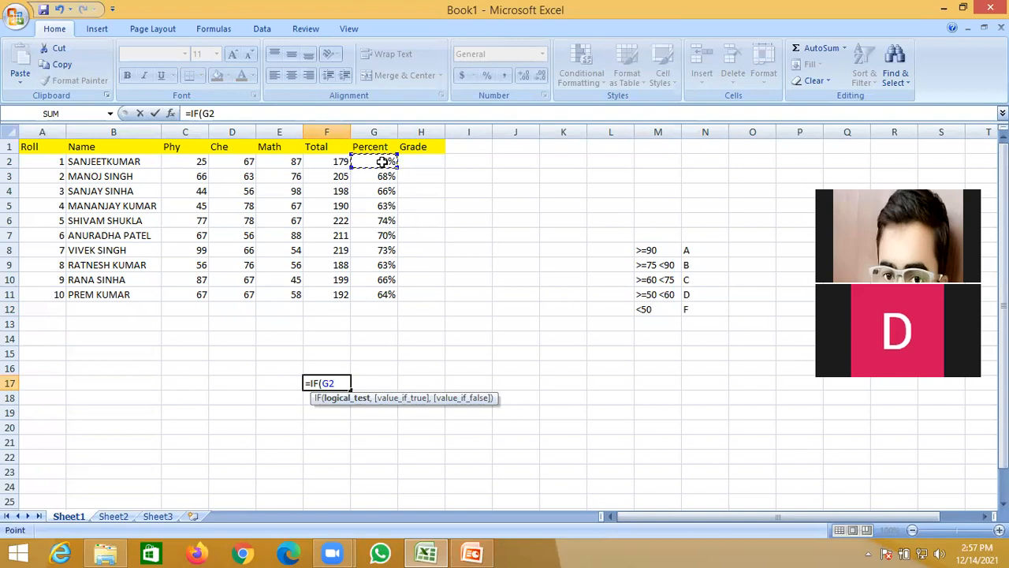
text(>=90%,)
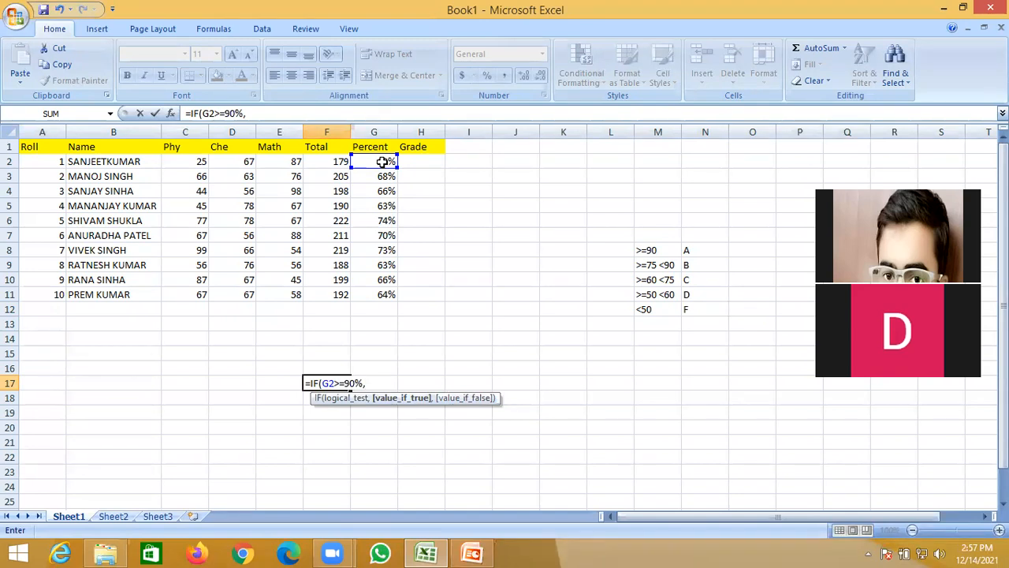
text("A",)
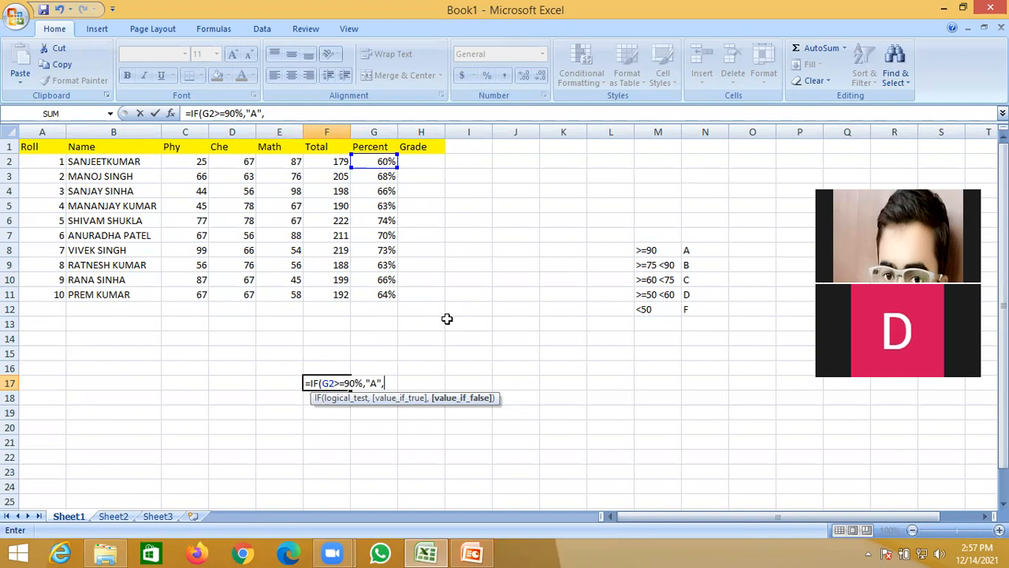
text(")
text(DON'TN)
key(BackSpace)
text(KNOW)
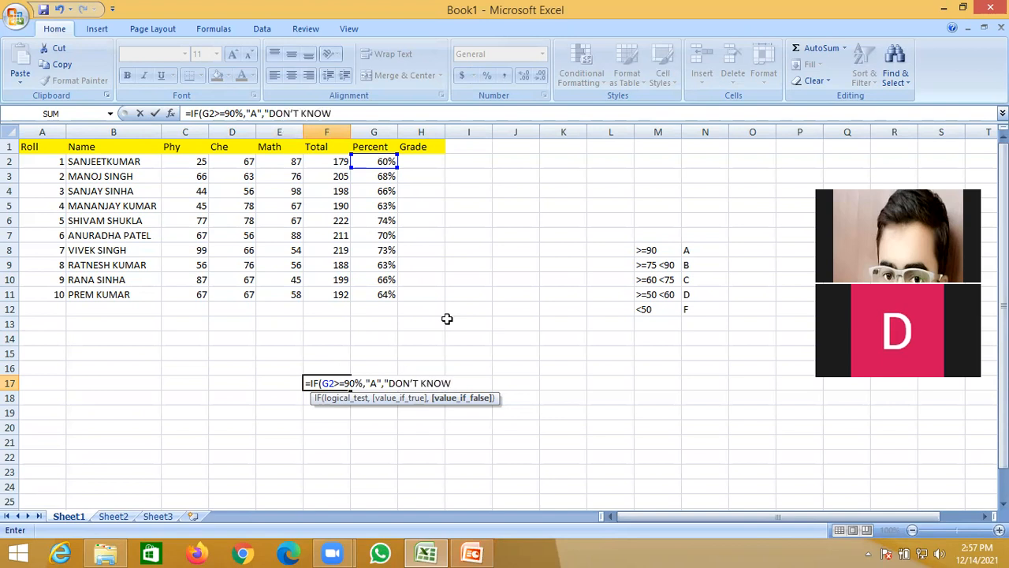
text("))
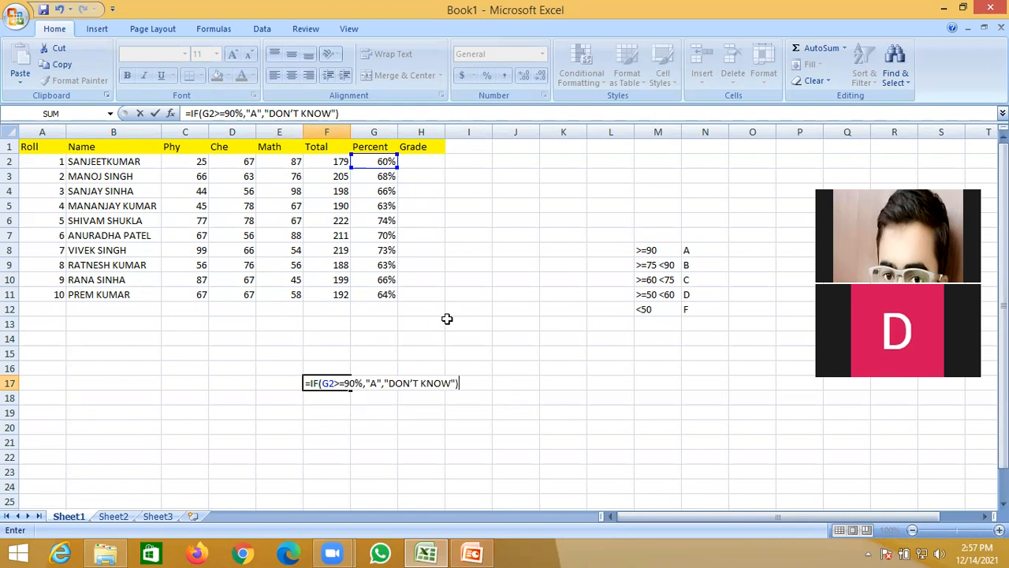
key(Return)
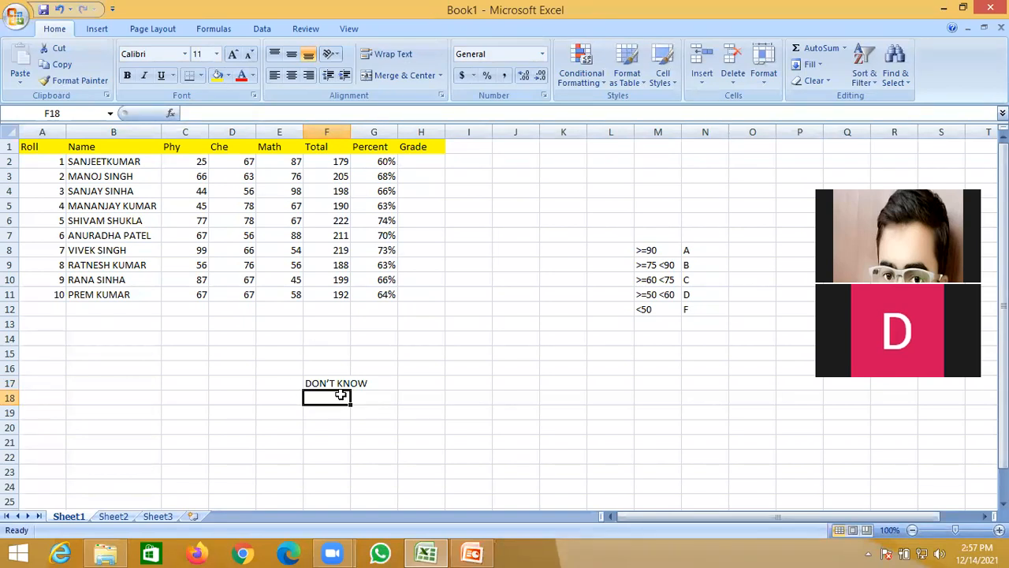
Start a grade B test formula in F18 with the two-part condition =IF(AND(G2>=75%, G2<90%).
text(=if)
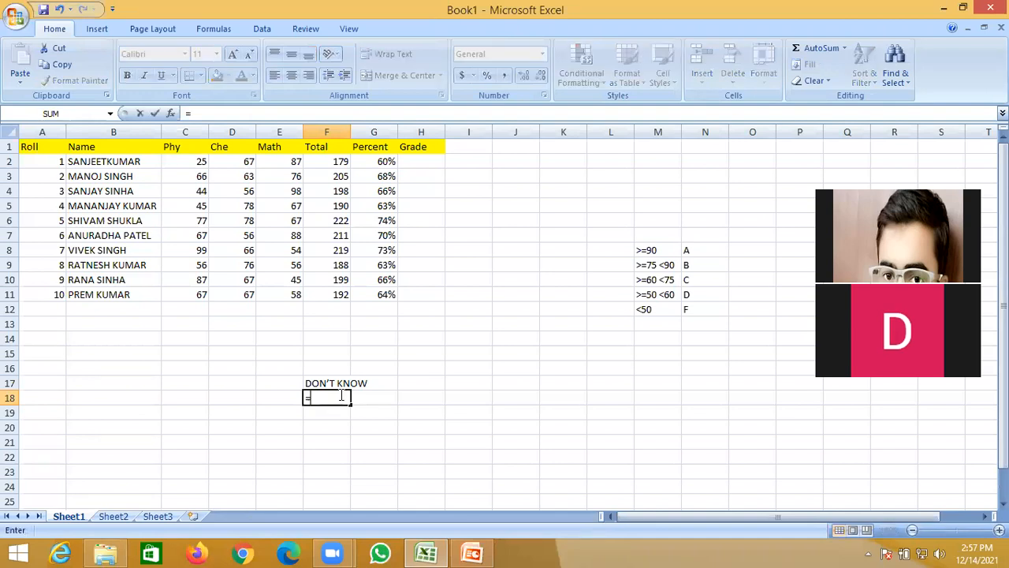
key(Tab)
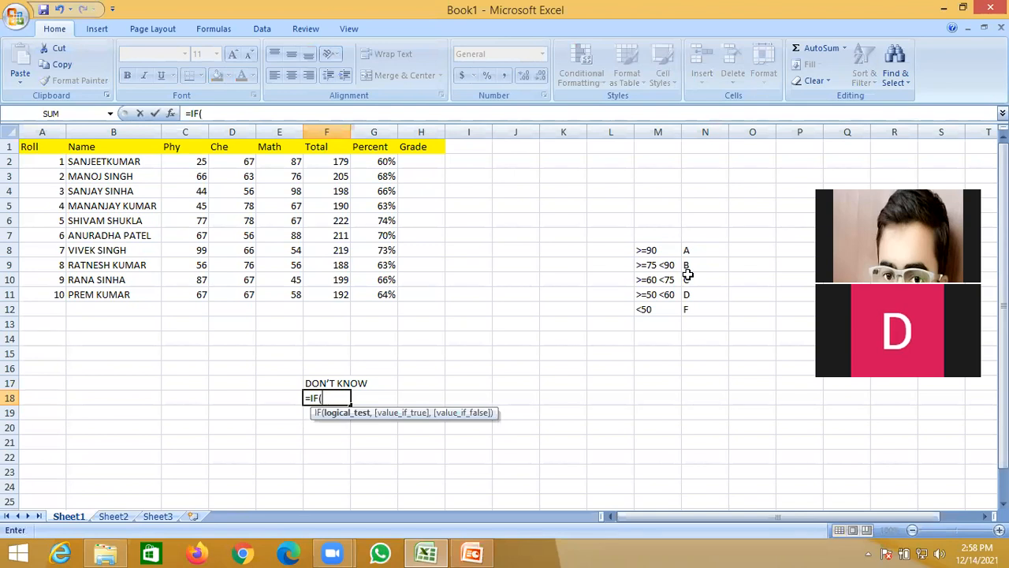
text(AND)
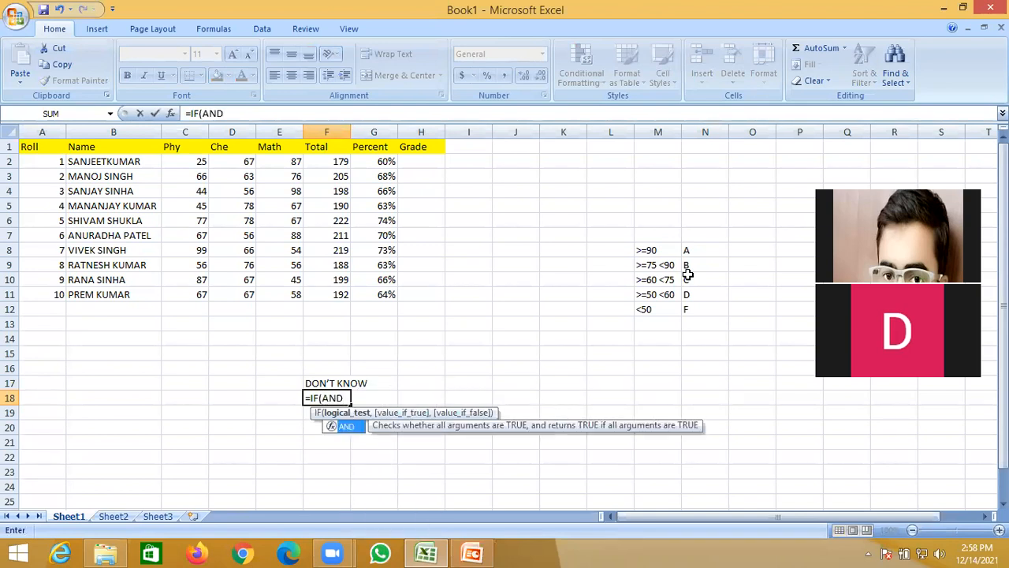
text(()
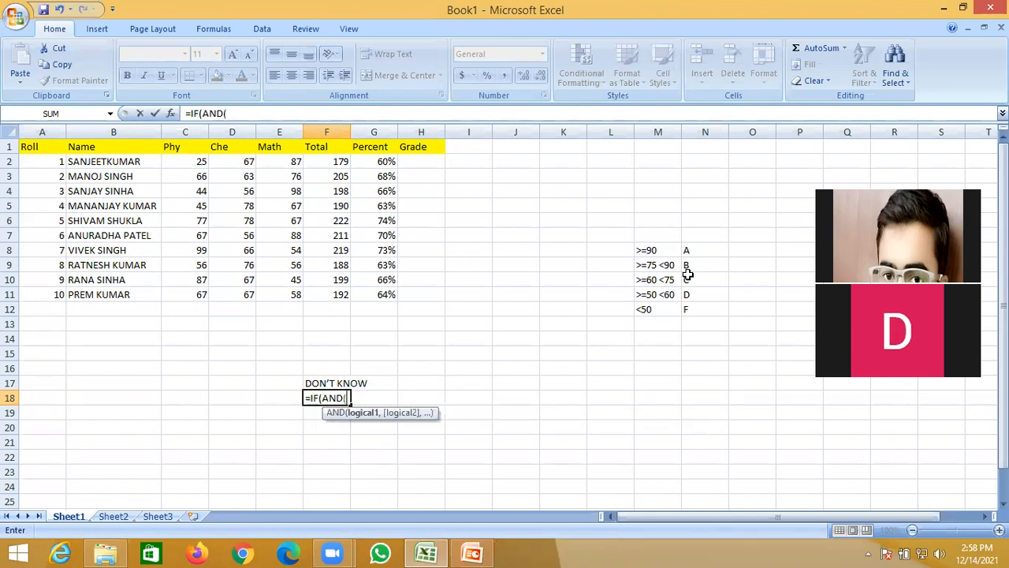
click(380, 162)
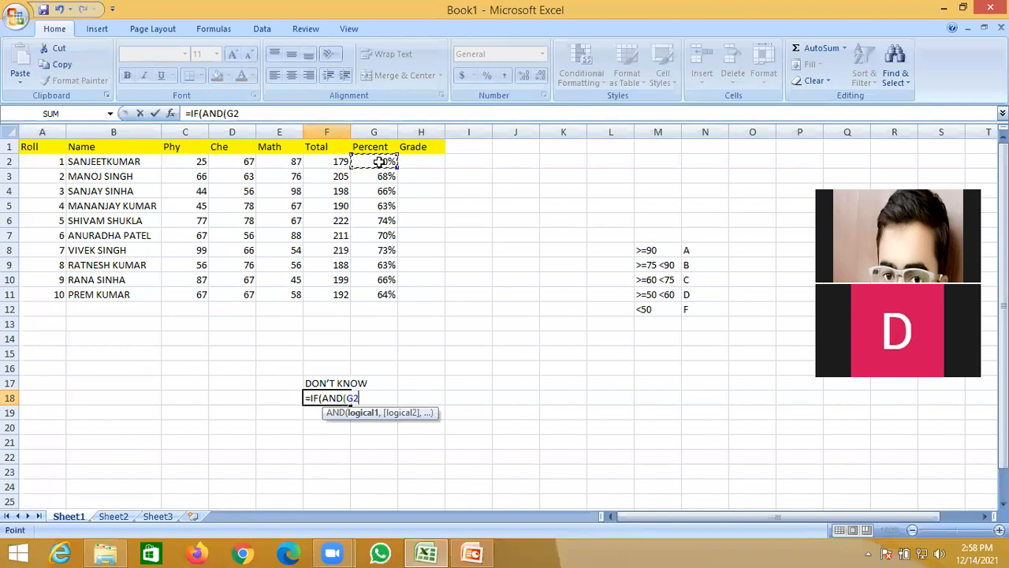
text(>=75%,)
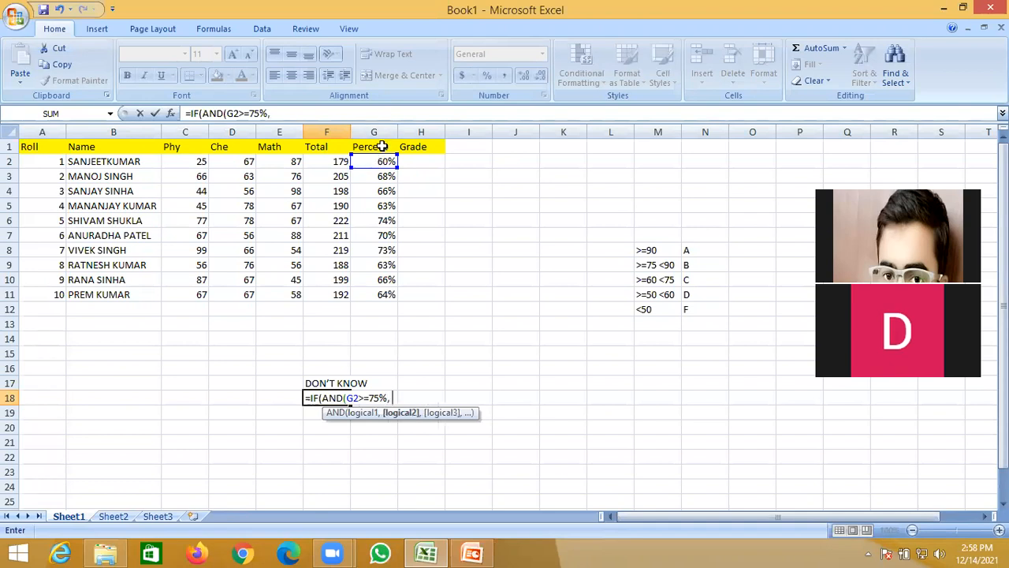
click(377, 160)
text(<90%))
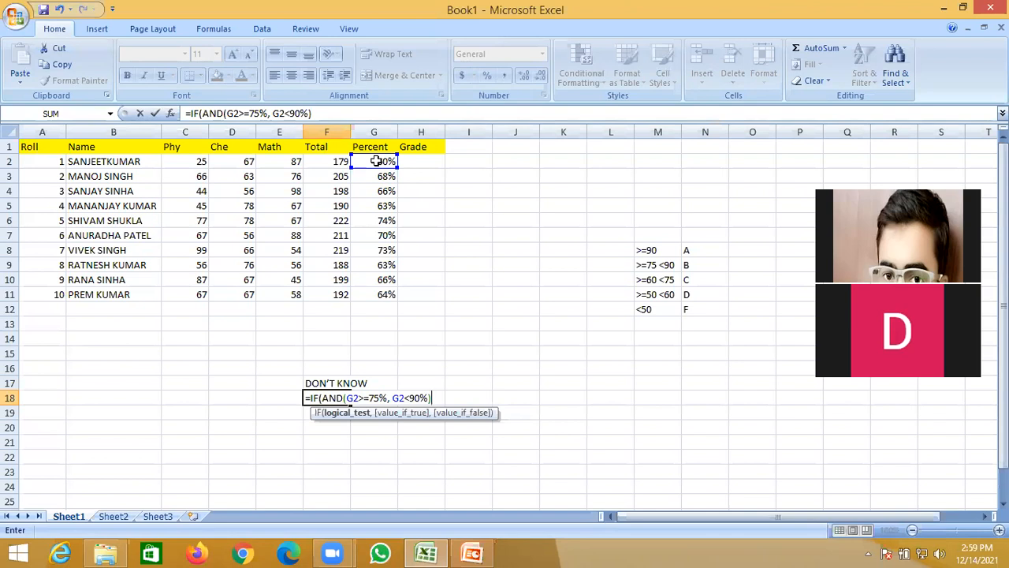
Complete the F18 formula with "B" as the true result and "DON'T KNOW" as the false result.
text(,"B)
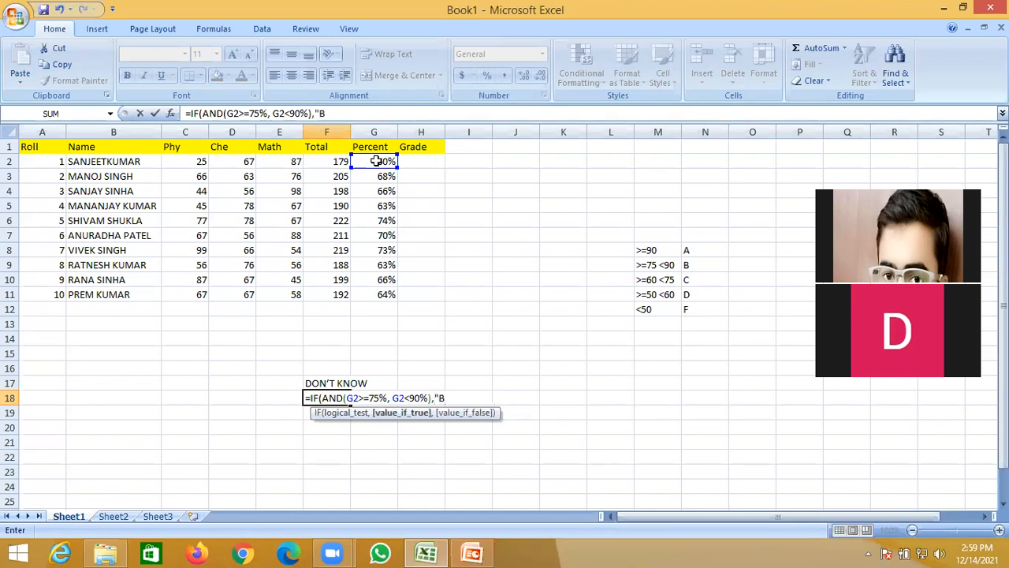
text(",)
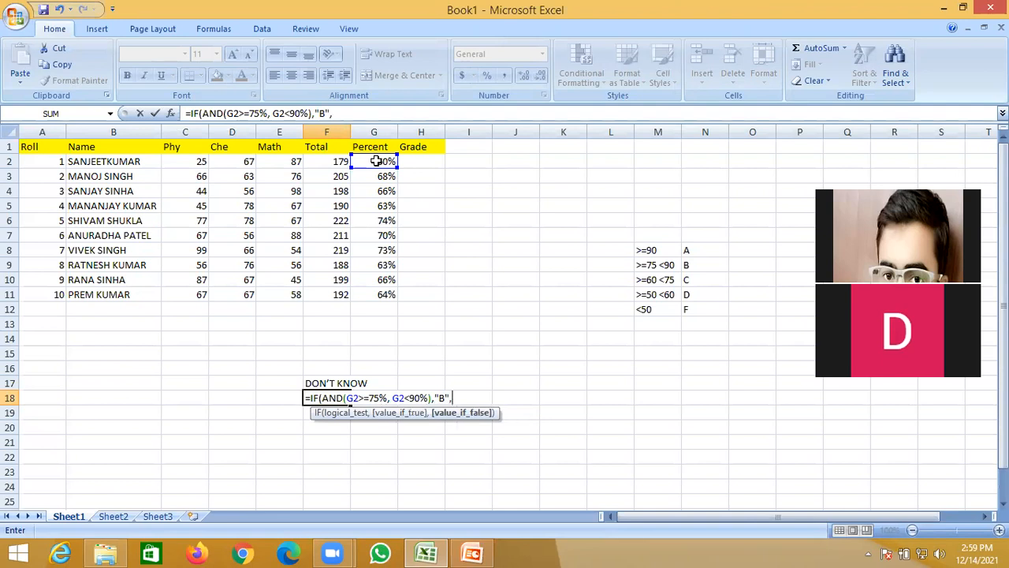
text("DON'T KNOW)
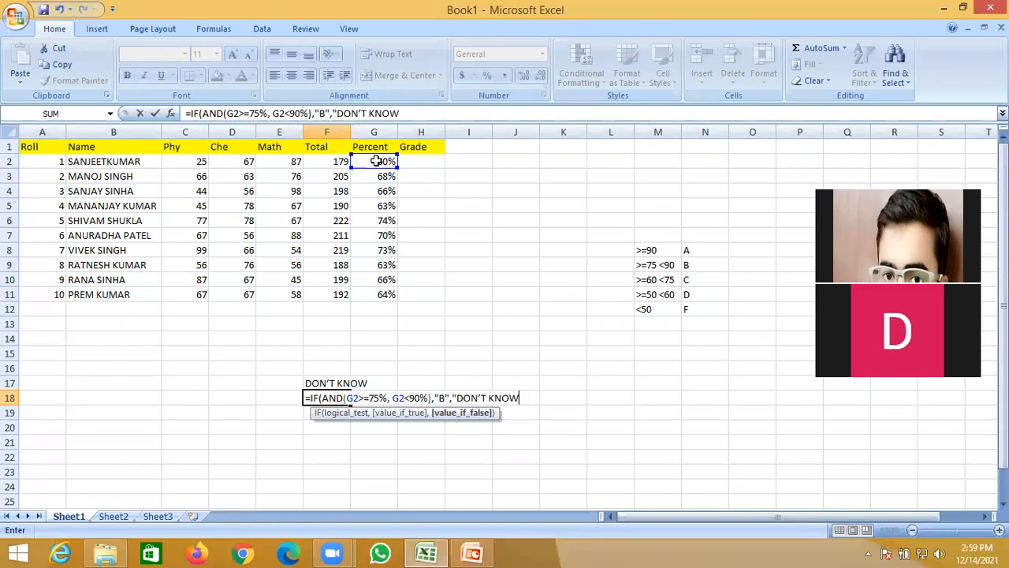
text("o))
key(BackSpace)
key(BackSpace)
text())
key(Return)
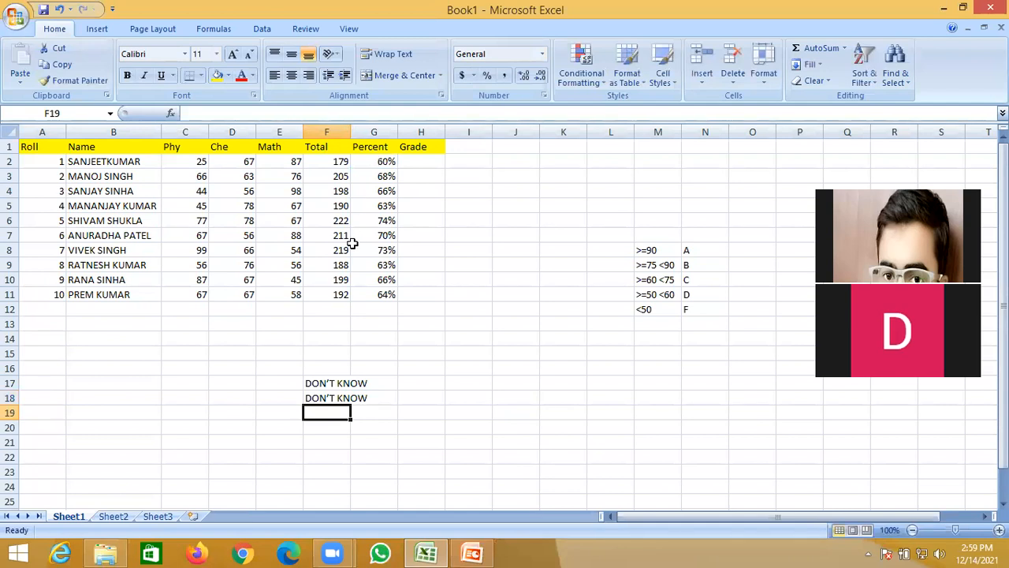
Fill the grade cells for A and B in N8 and N9 with yellow.
click(698, 252)
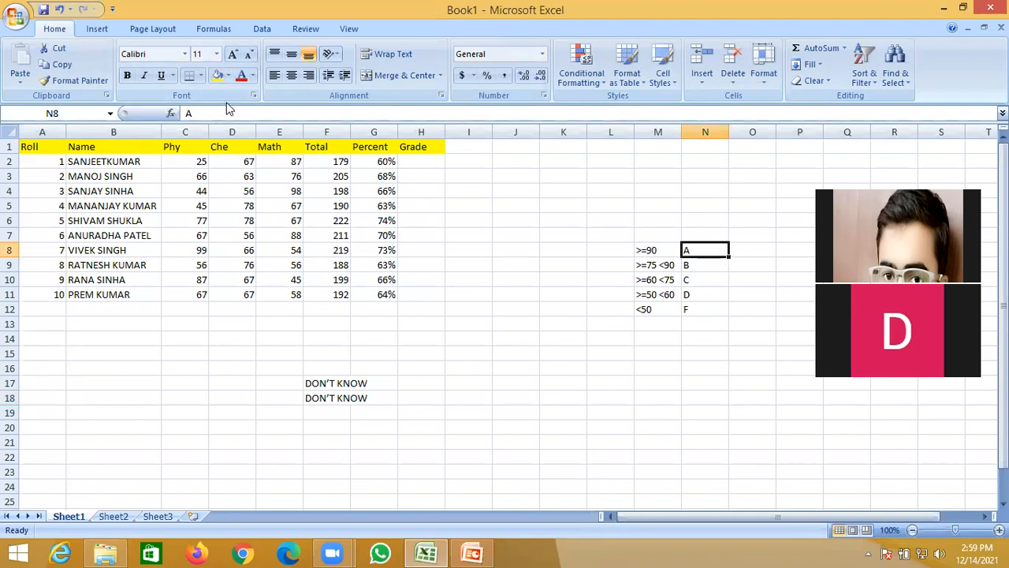
click(217, 77)
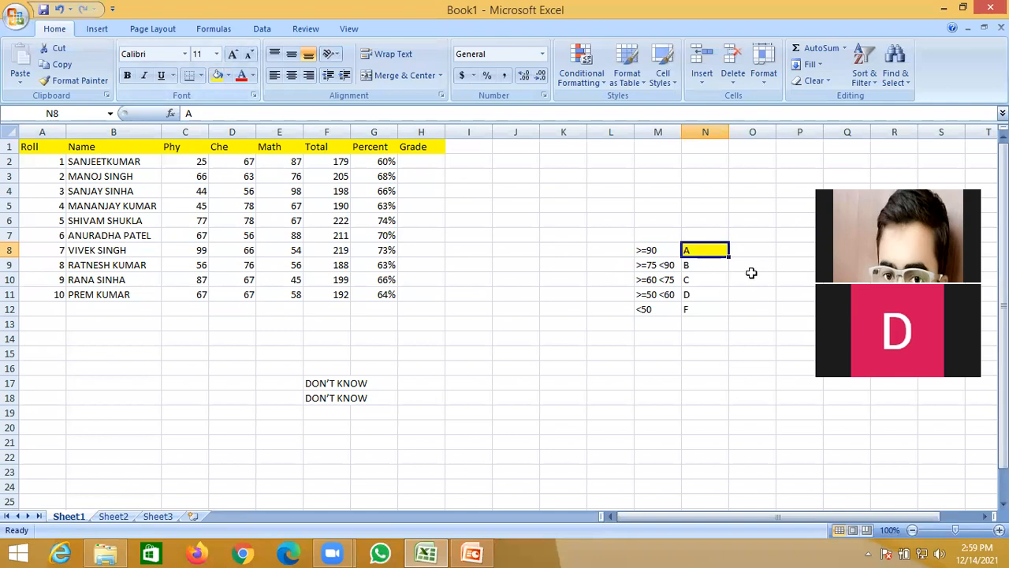
click(701, 265)
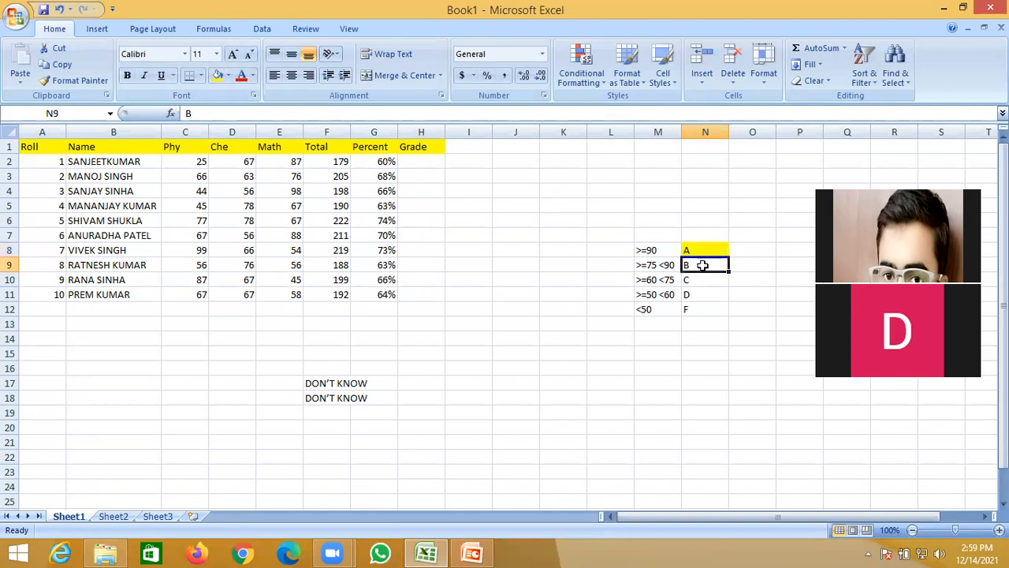
click(218, 77)
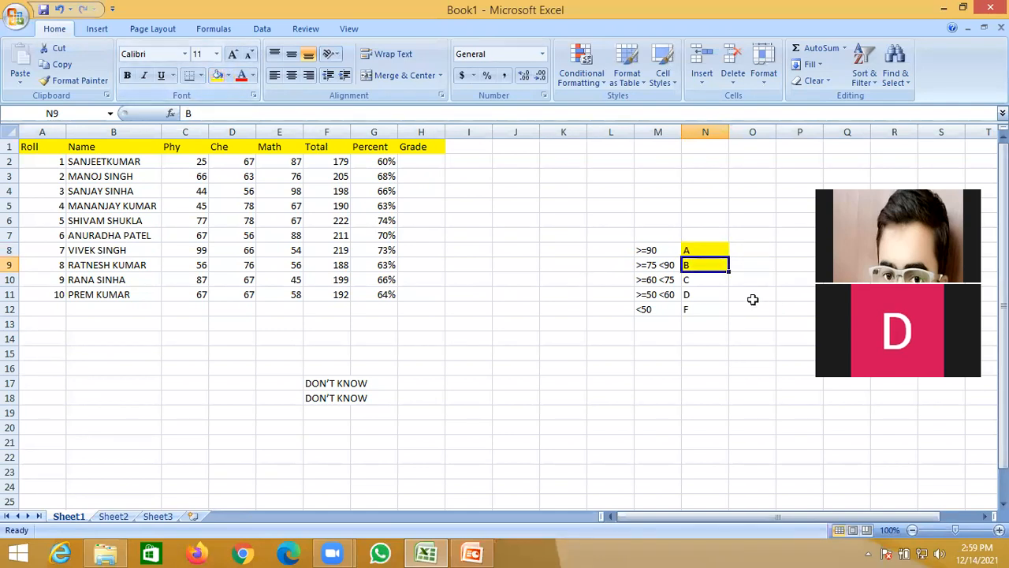
Start a grade C test formula in F19 with the two-part condition =IF(AND(G2>=60%,G2<75%).
click(313, 409)
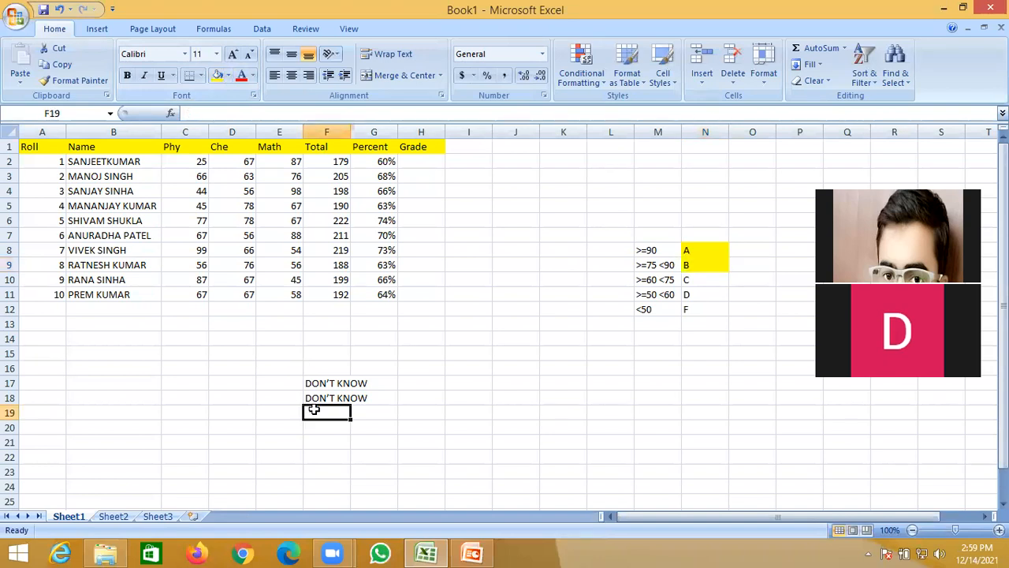
text(=I)
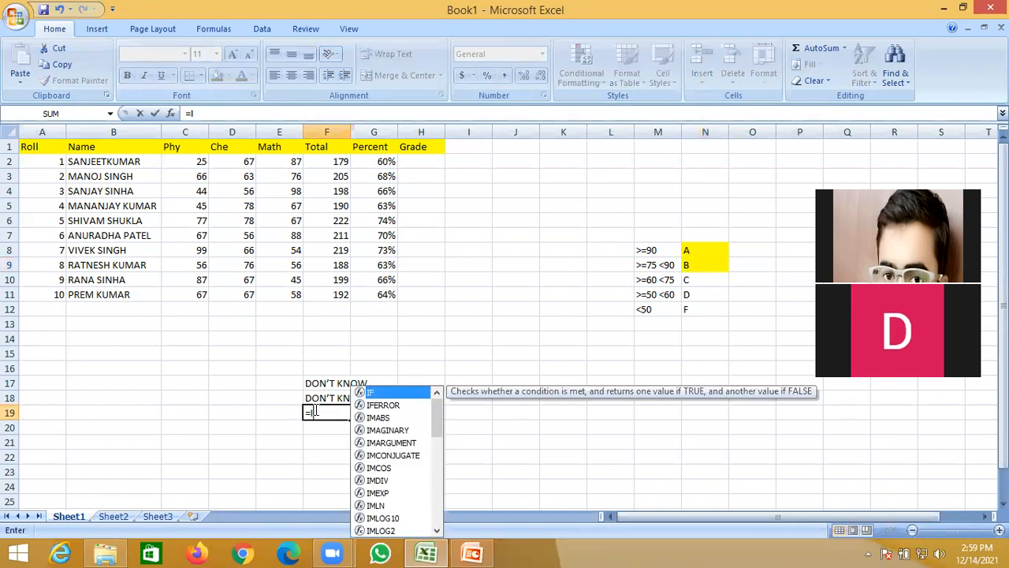
text(F(AND()
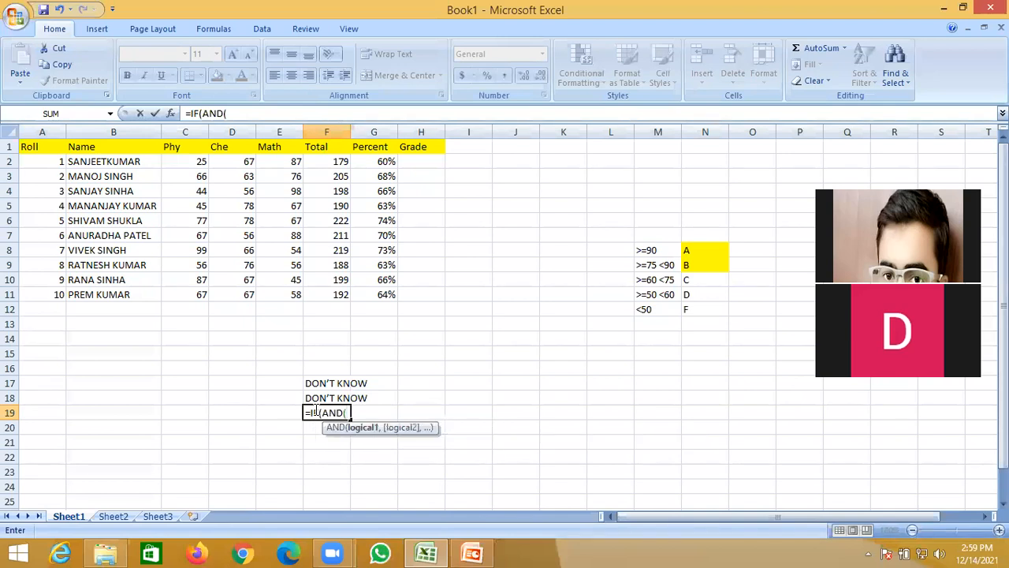
click(374, 161)
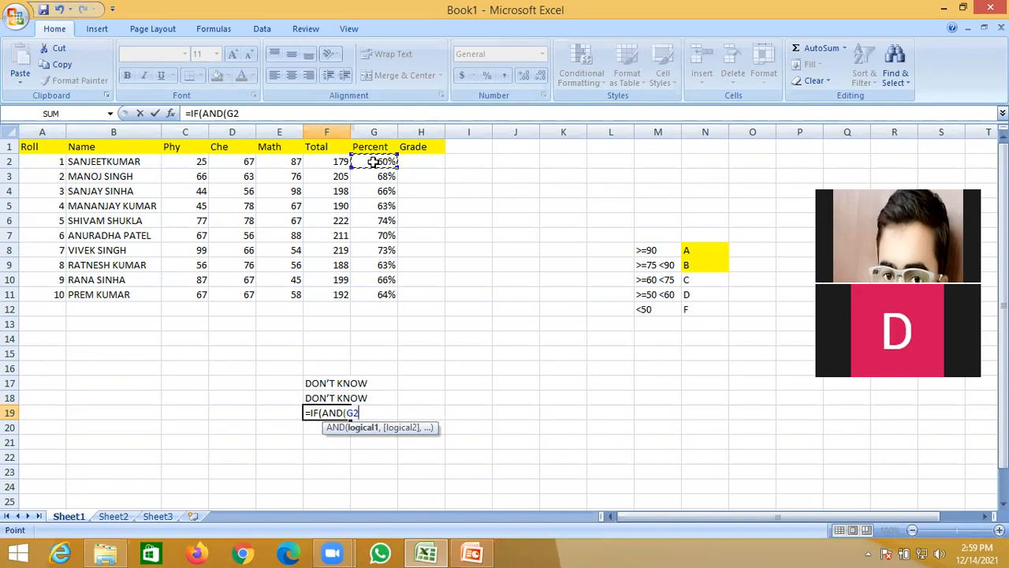
text(>=60%,)
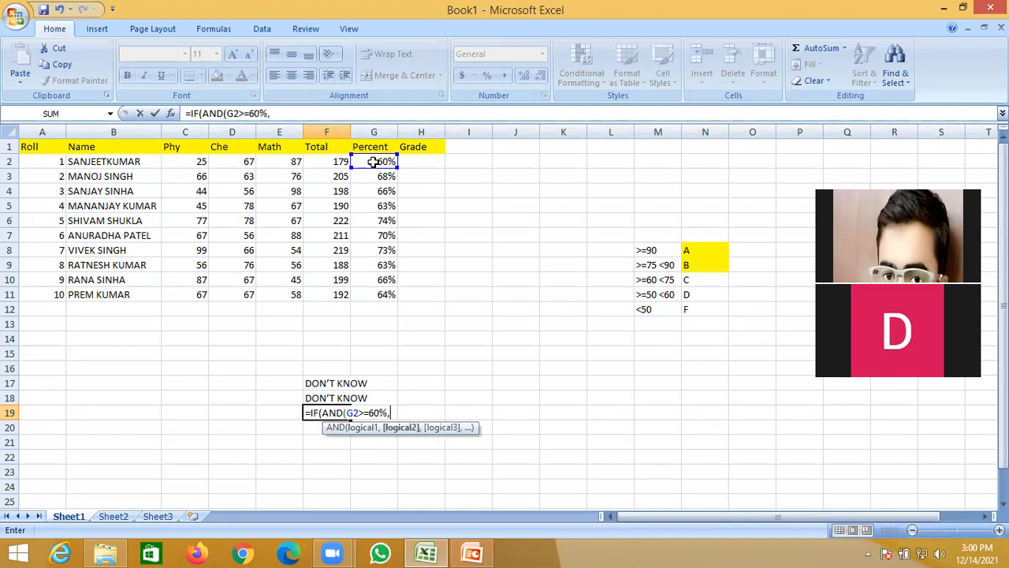
text(G2<75%))
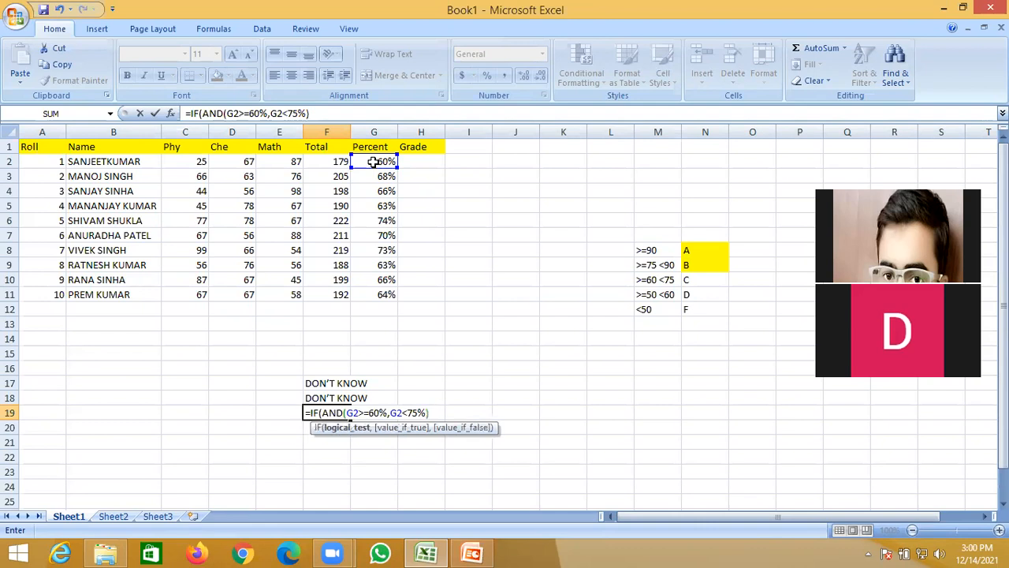
text(,)
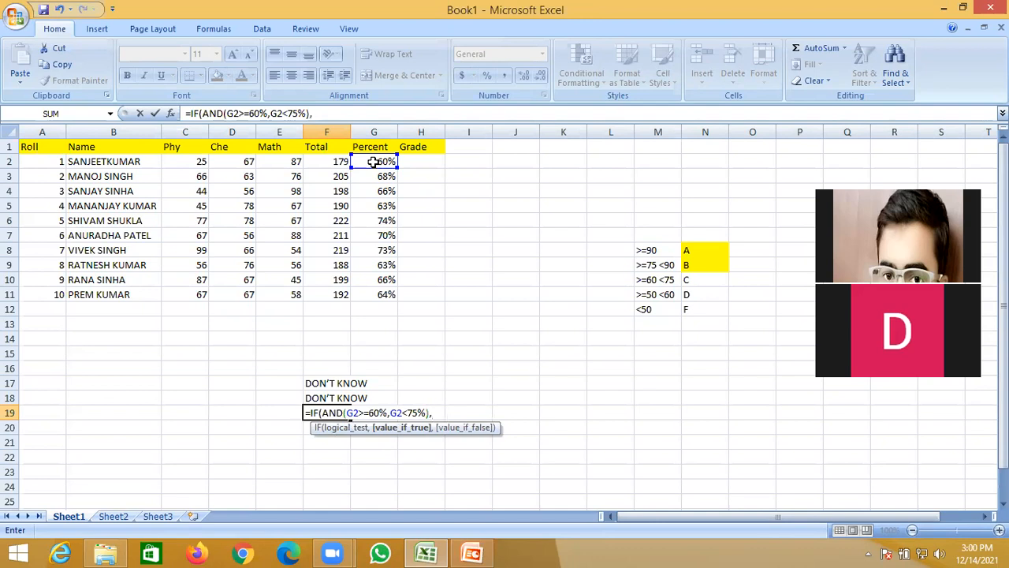
Complete the F19 formula with "C" as the true result and "DON'T KNOW" as the false result.
text("C","DNOT)
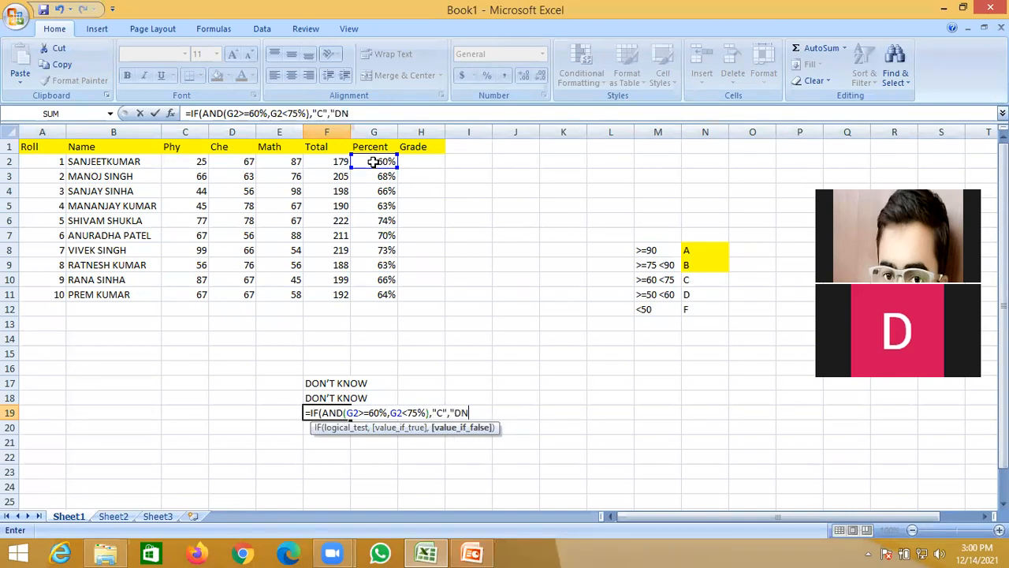
key(BackSpace)
key(BackSpace)
key(BackSpace)
text(ON'T KNOW"))
key(Return)
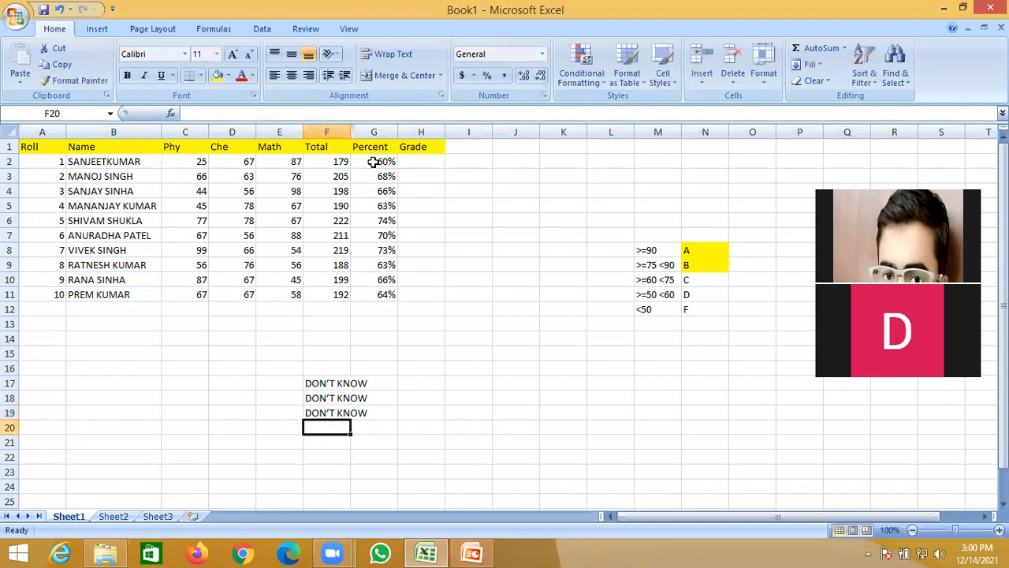
Remove the apostrophe from the F19 formula's false result so that it reads "DONT KNOW".
double_click(328, 412)
click(478, 471)
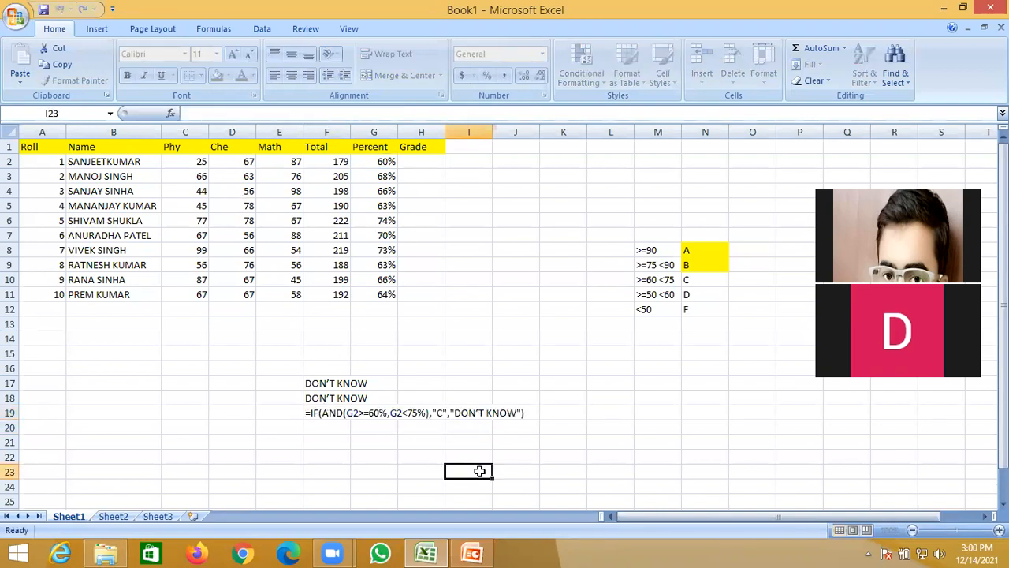
click(354, 412)
click(346, 412)
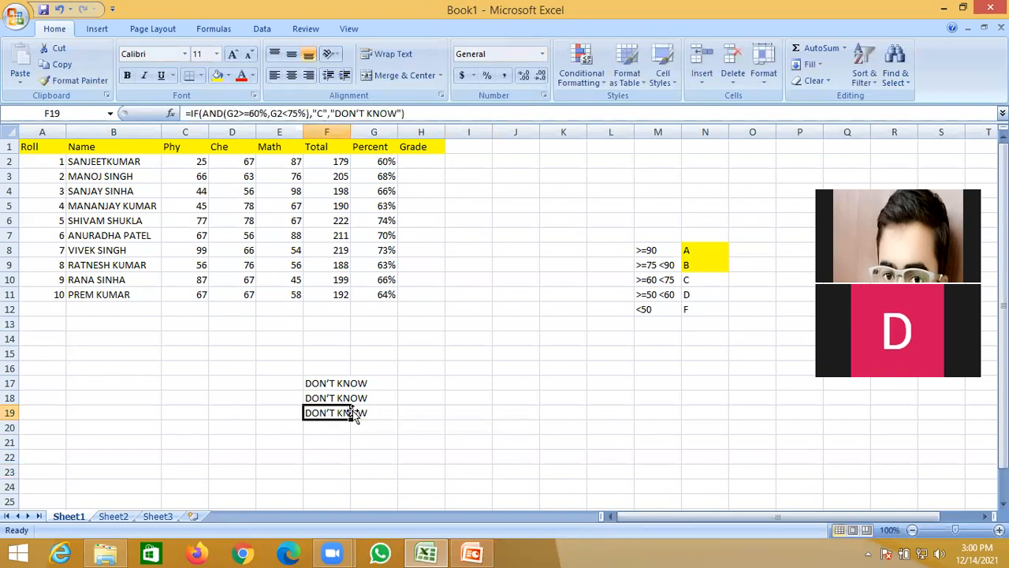
double_click(328, 412)
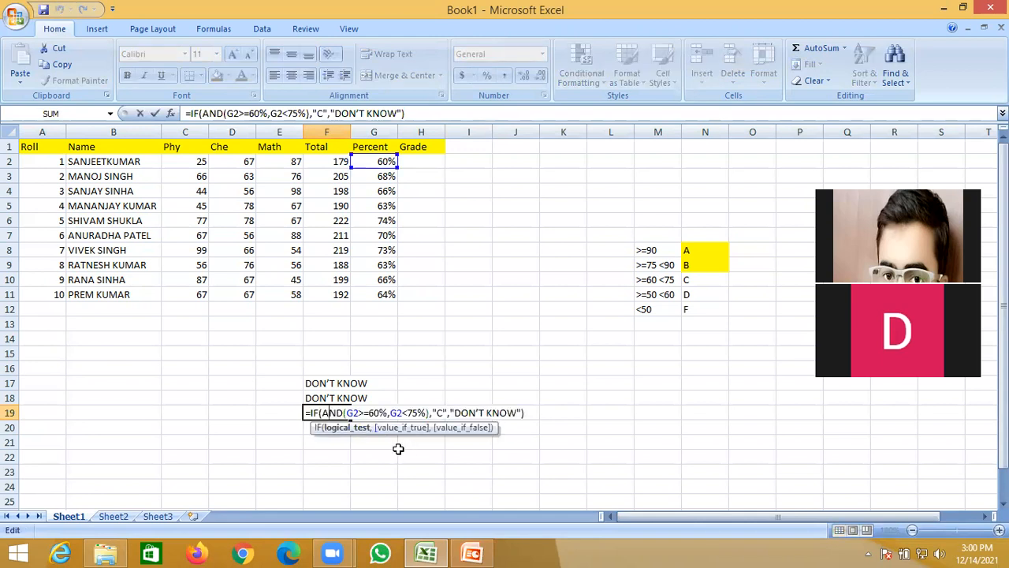
click(478, 411)
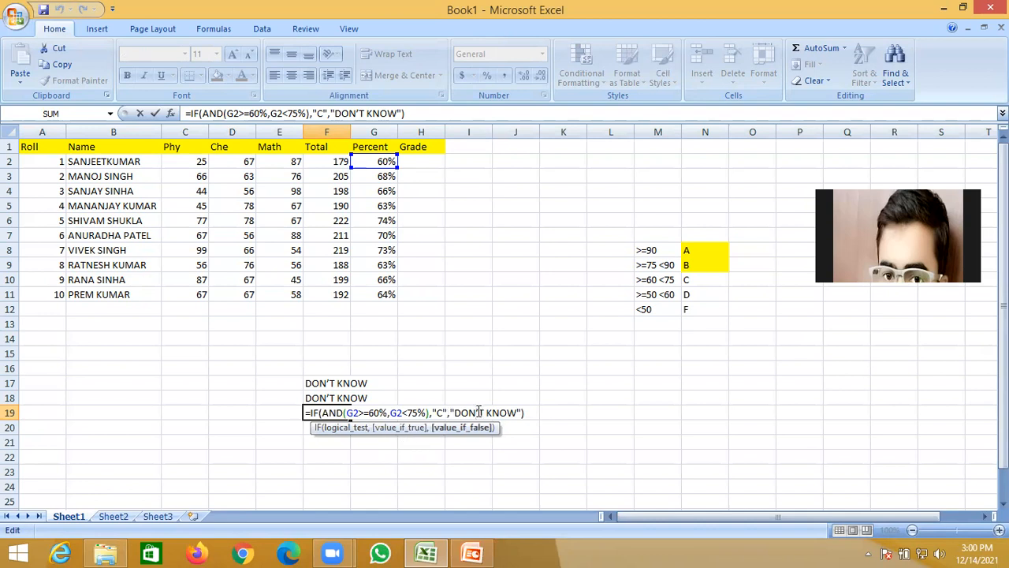
key(BackSpace)
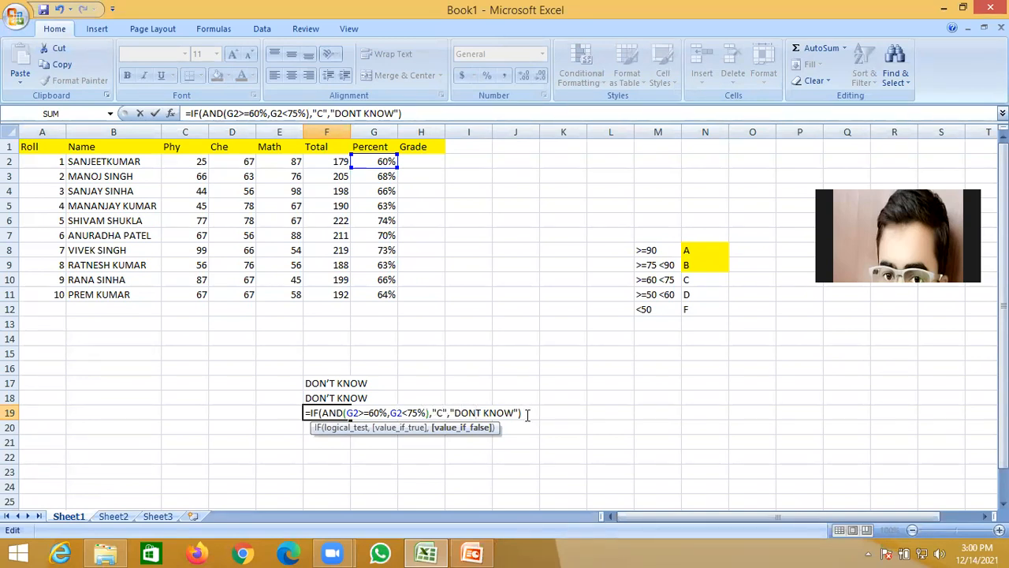
key(Return)
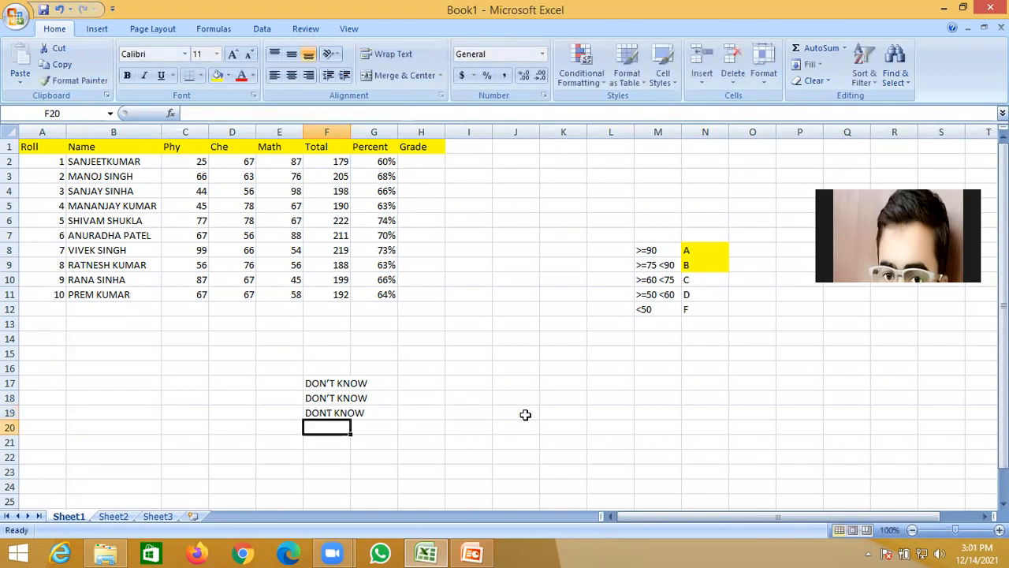
Autofit column F to its contents and review the grade C formula in F19.
double_click(349, 130)
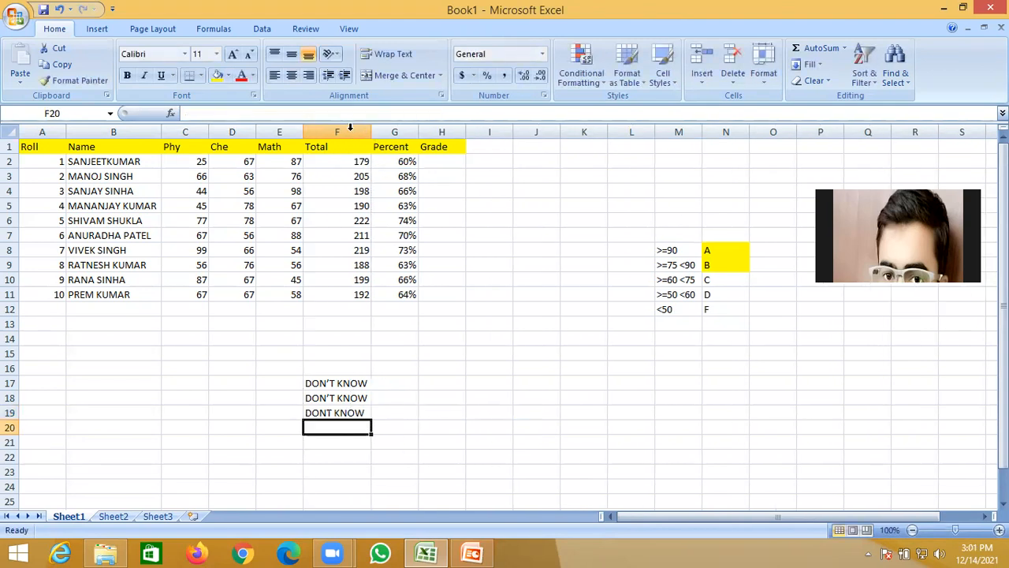
double_click(326, 411)
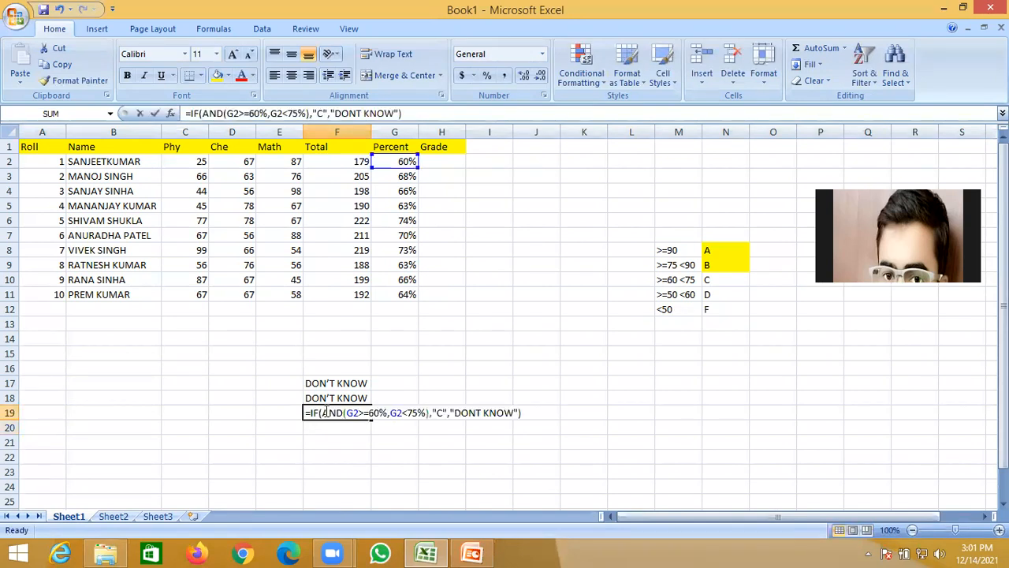
click(408, 488)
click(354, 413)
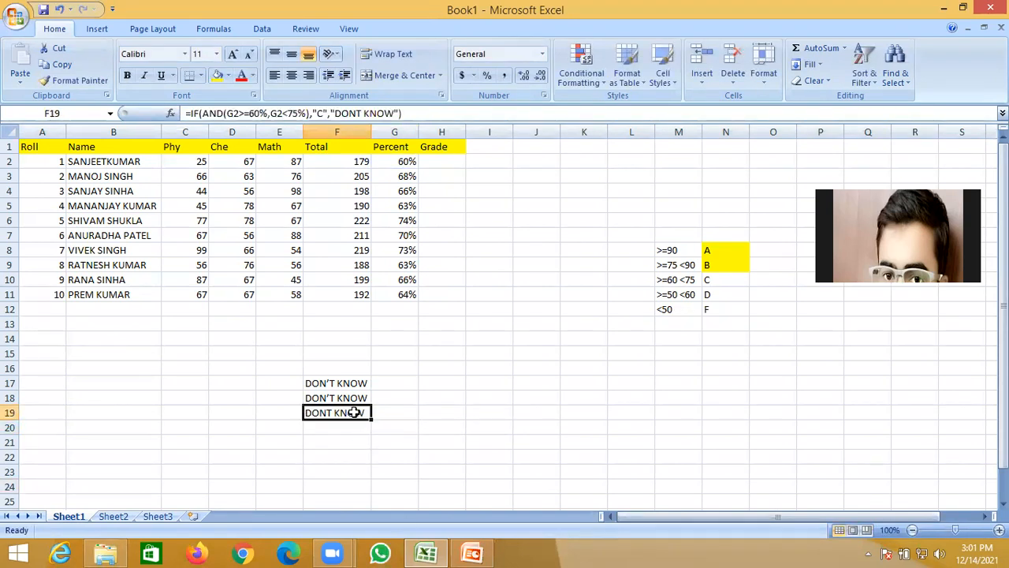
double_click(354, 413)
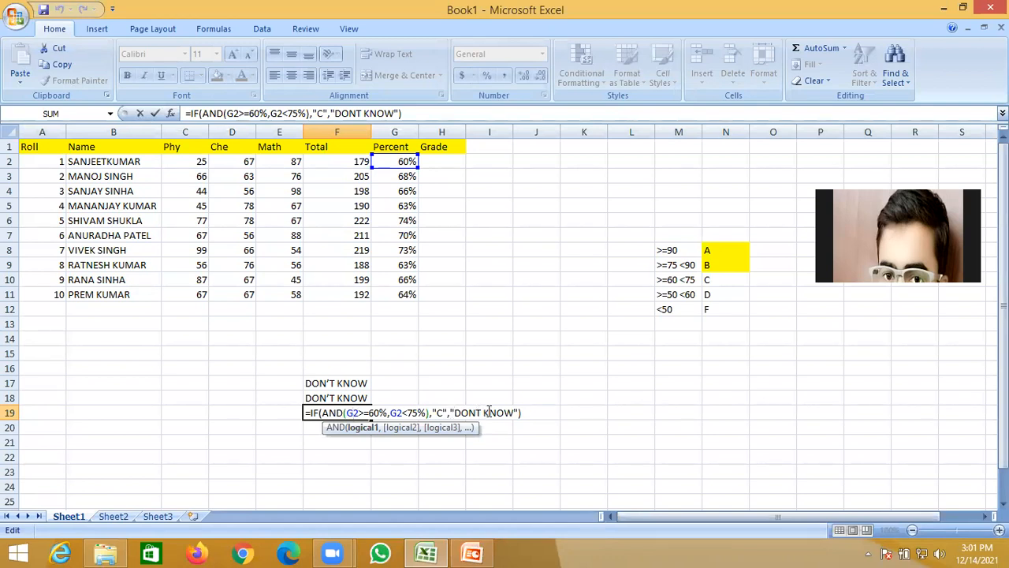
click(536, 411)
key(Return)
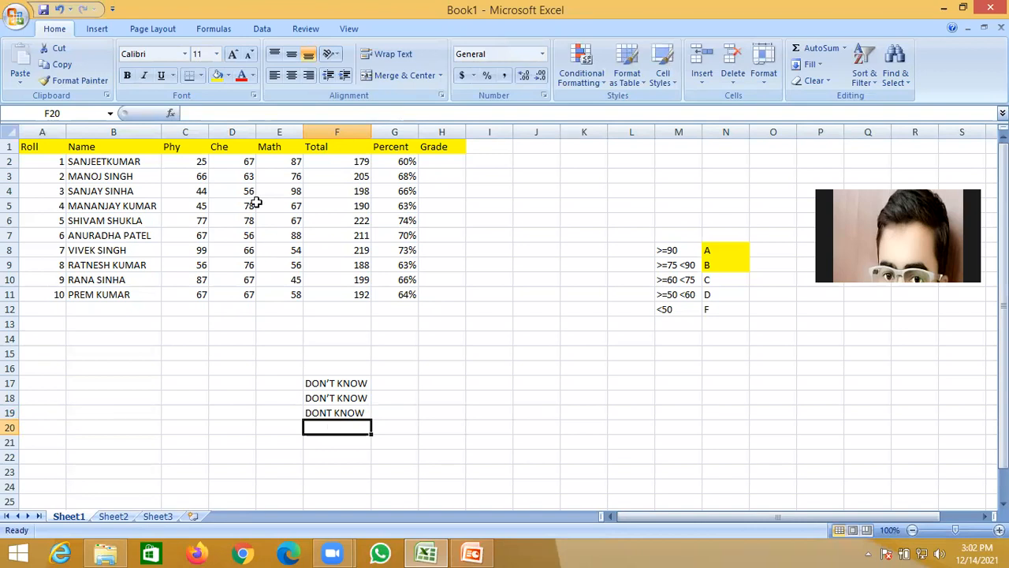
Set the Phy mark for roll number 1 in C2 to 30 and check the grade C formula in F19.
click(201, 161)
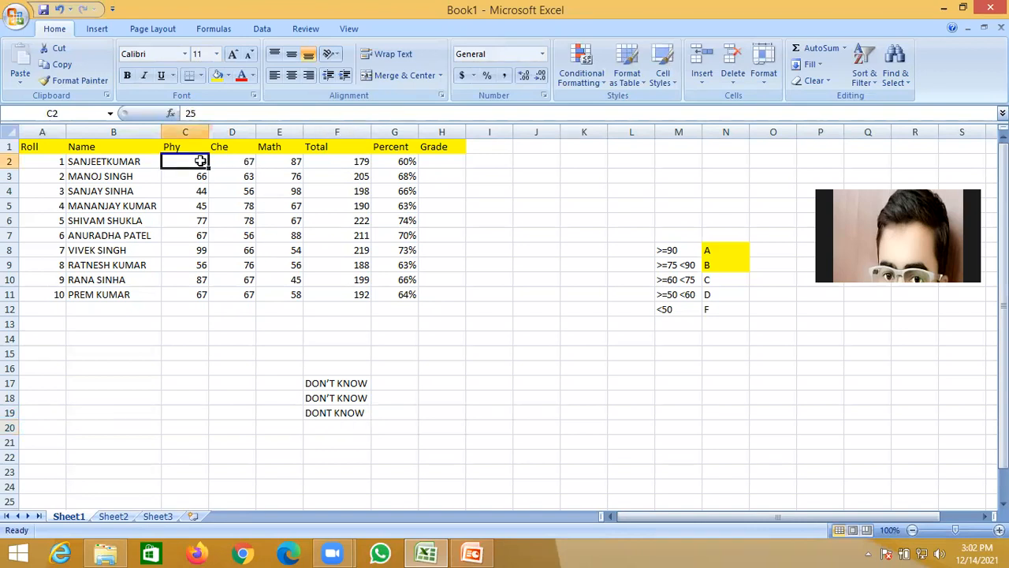
text(30)
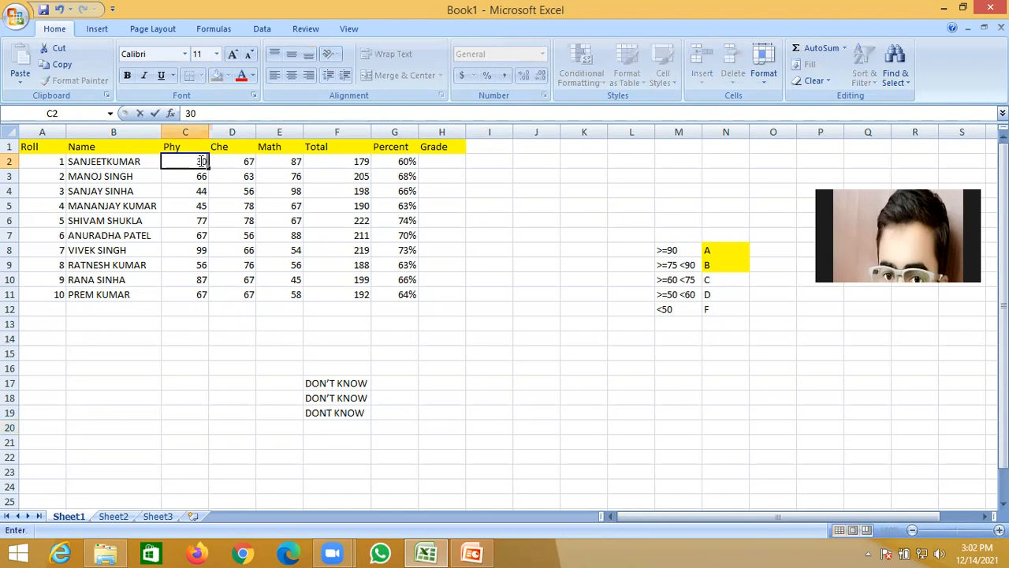
key(Return)
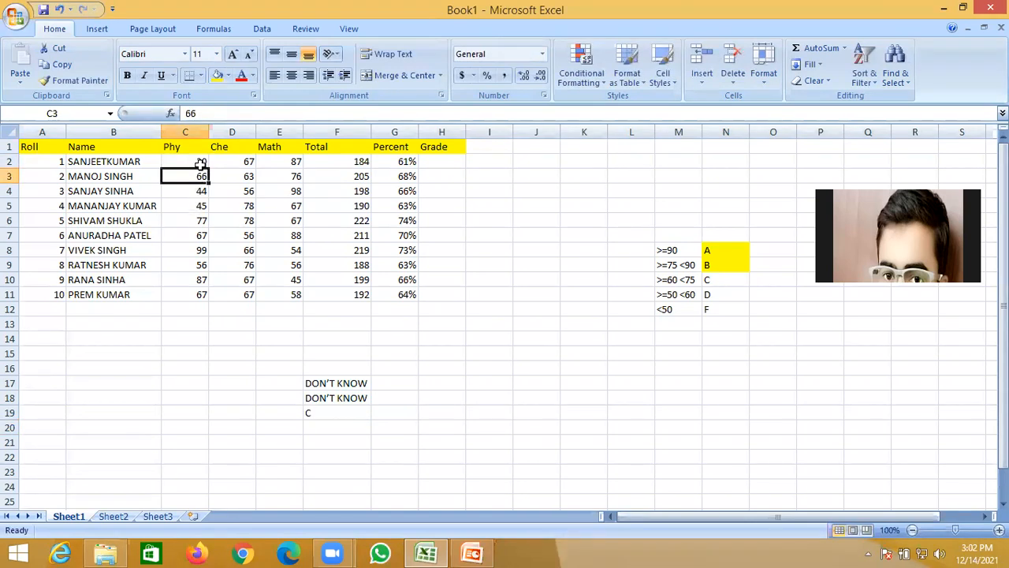
click(343, 410)
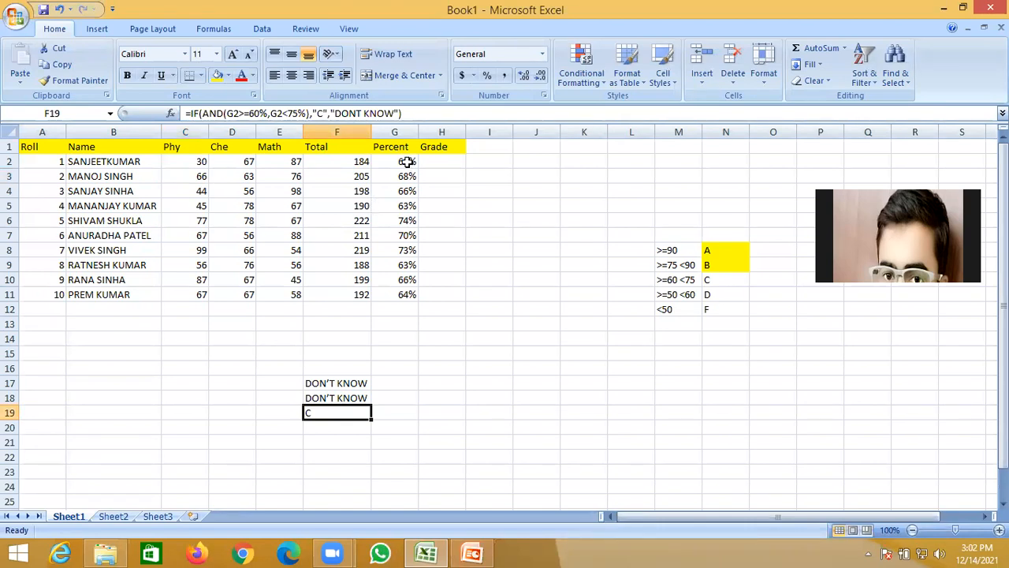
click(200, 161)
double_click(201, 160)
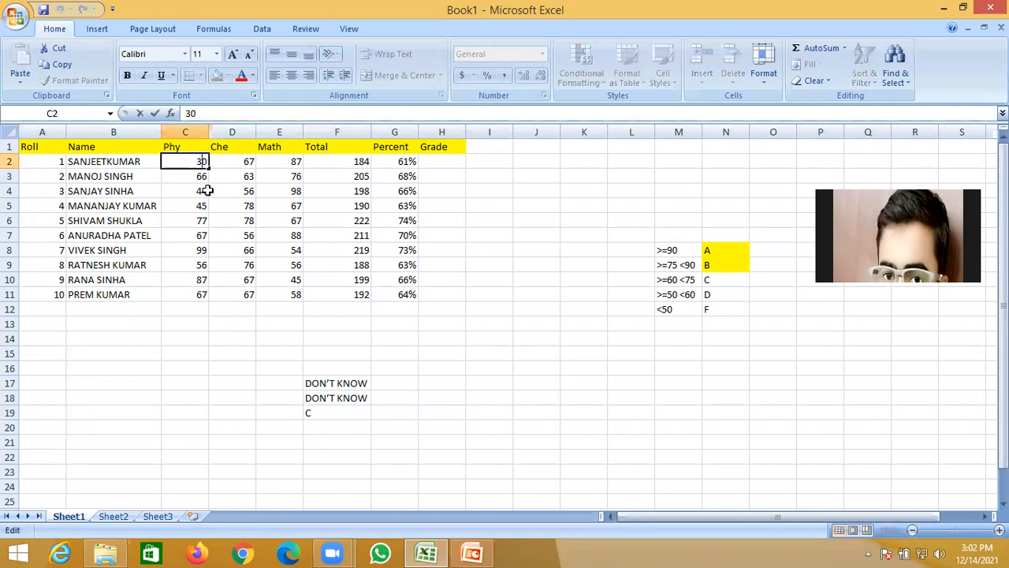
click(341, 410)
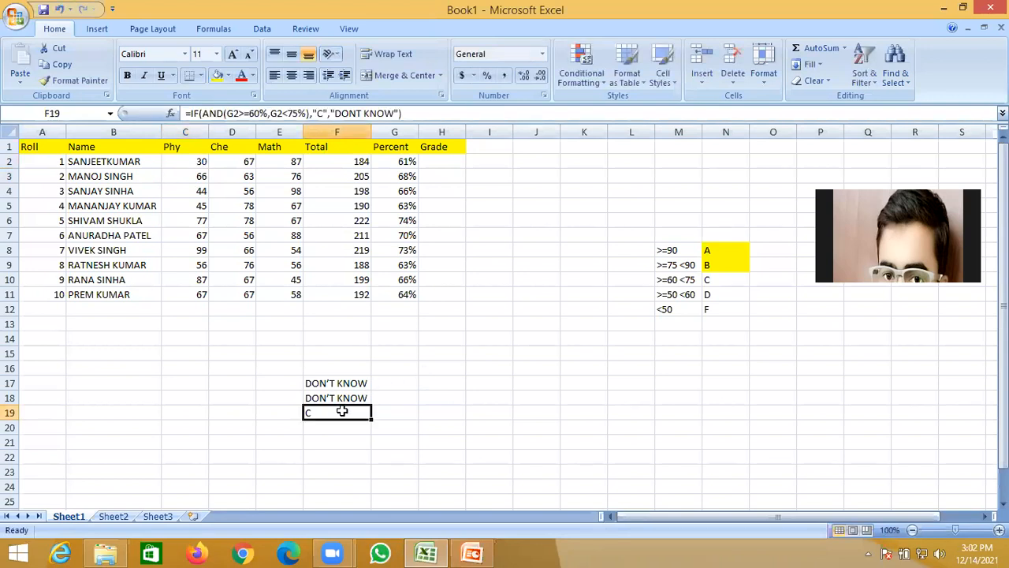
Set the Phy mark in C2 to 23 to test the grade C formula below its lower limit.
click(203, 160)
text(23)
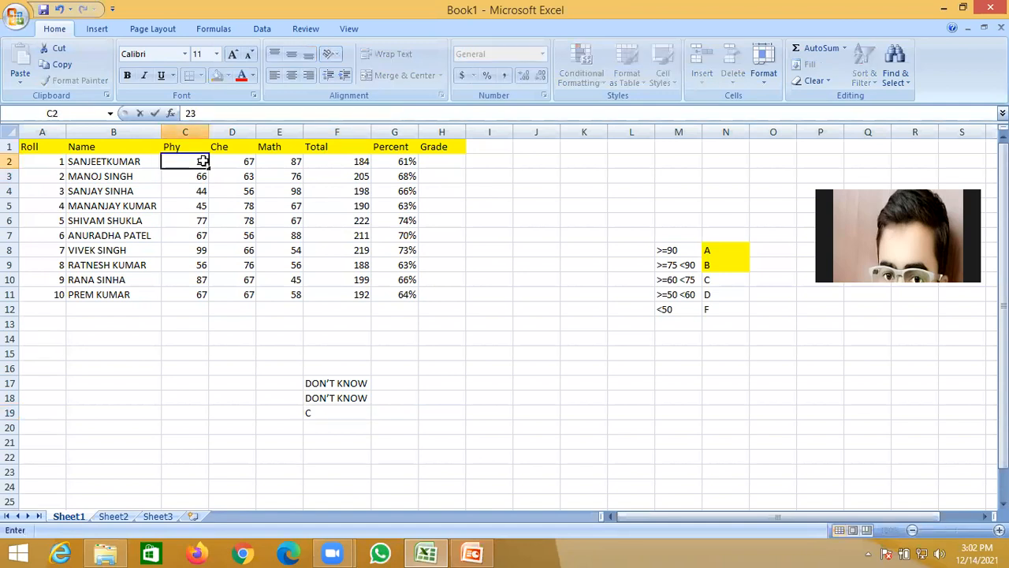
key(Return)
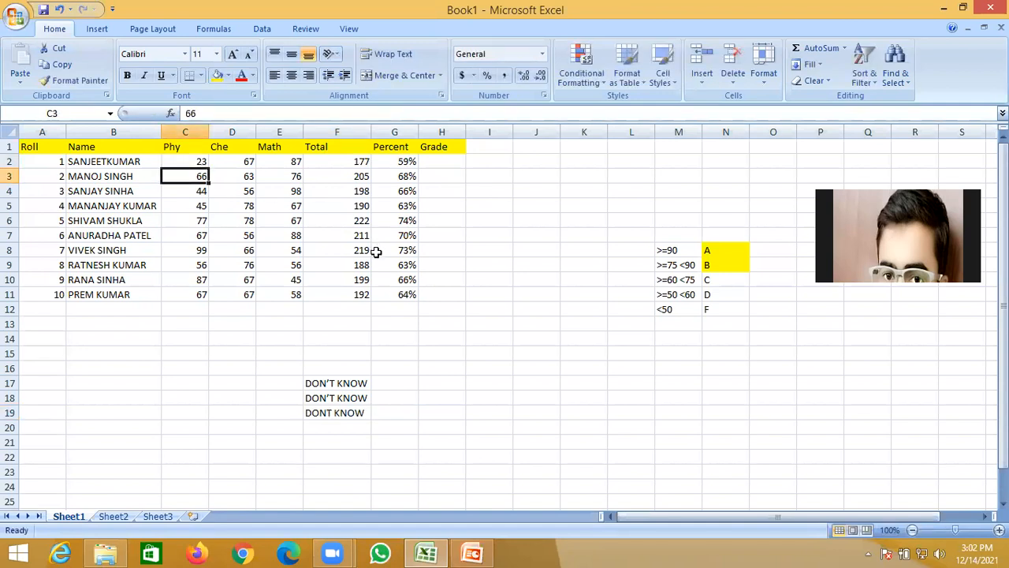
Set the Phy mark for roll number 1 in C2 back to 25.
click(200, 161)
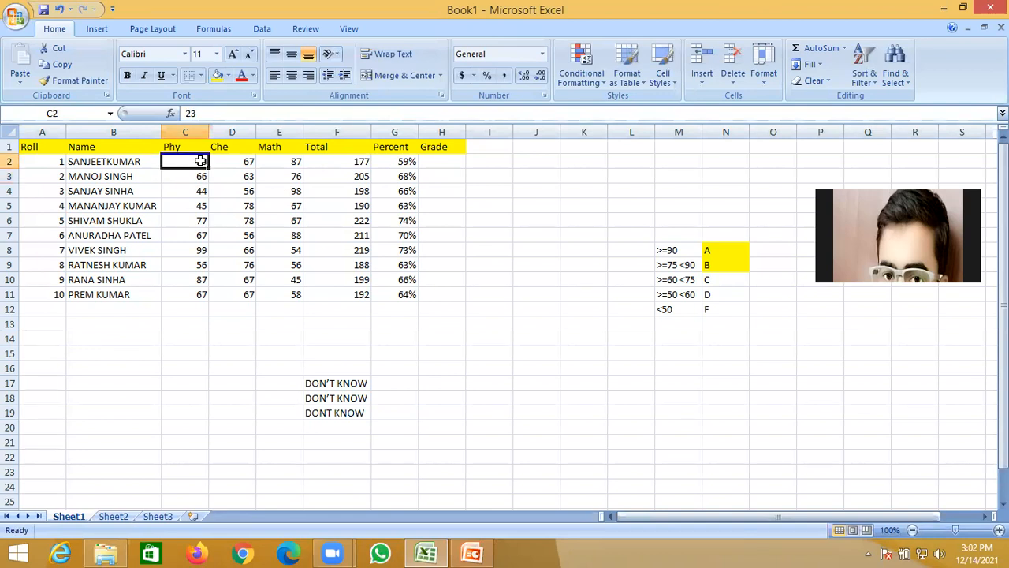
text(25)
key(Return)
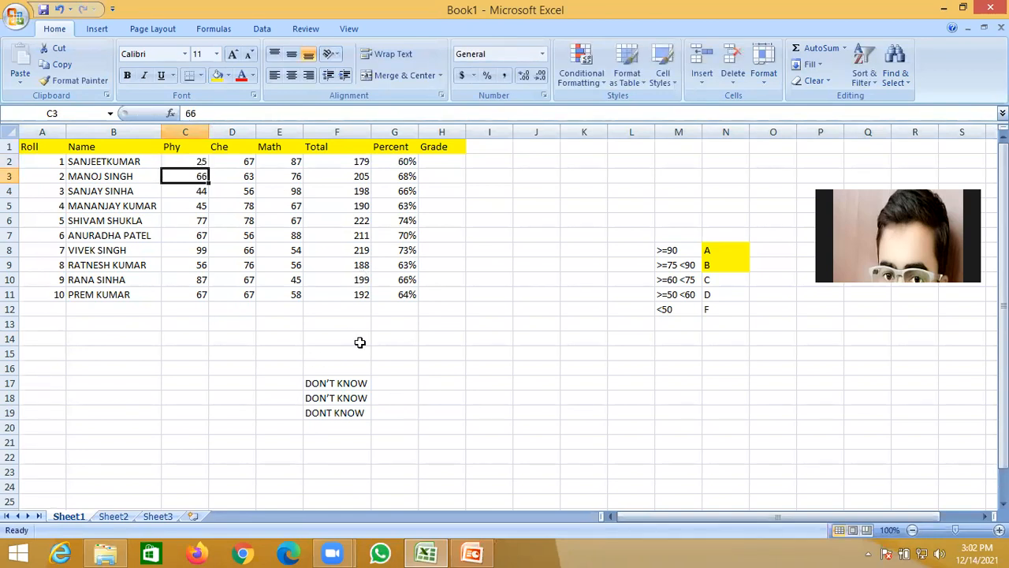
click(408, 426)
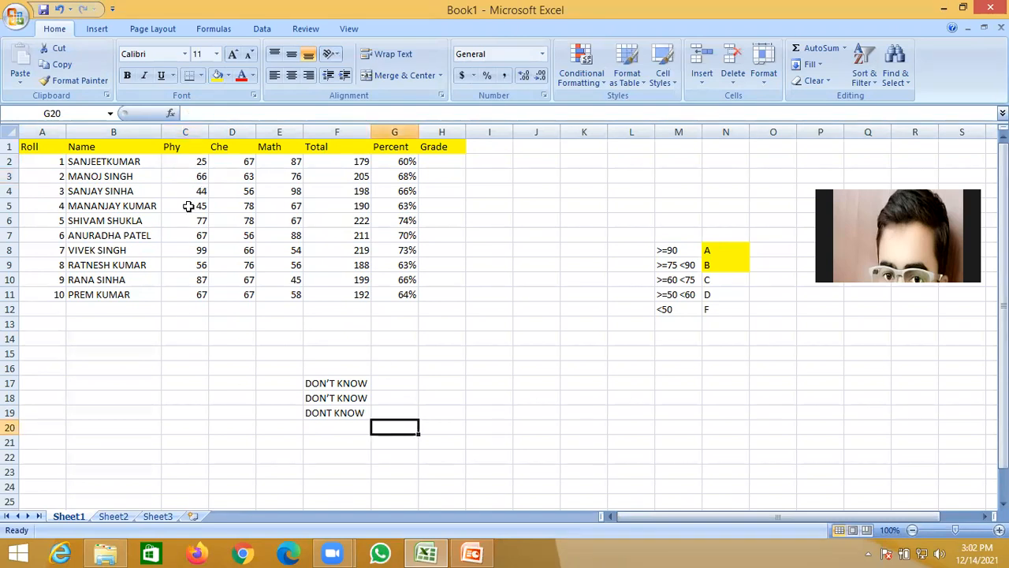
Set the Phy mark for roll number 1 in C2 to 26 and check the grade C formula in F19.
click(202, 162)
text(26)
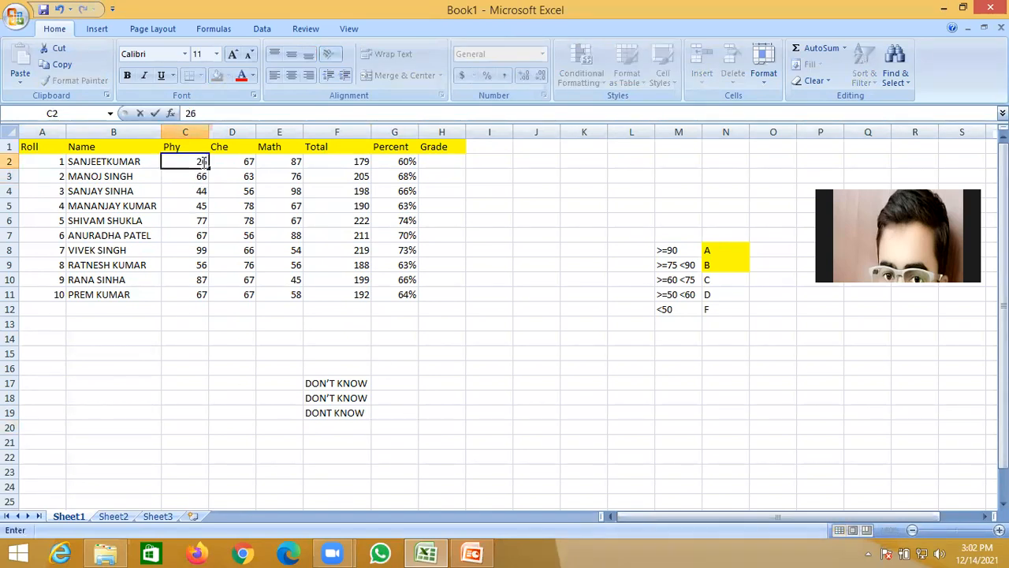
key(Return)
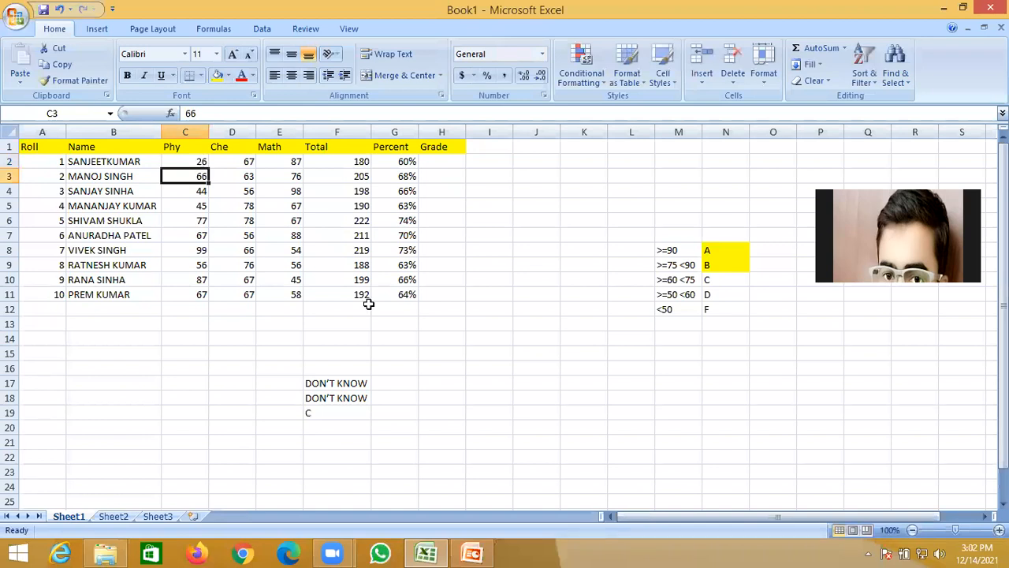
click(340, 413)
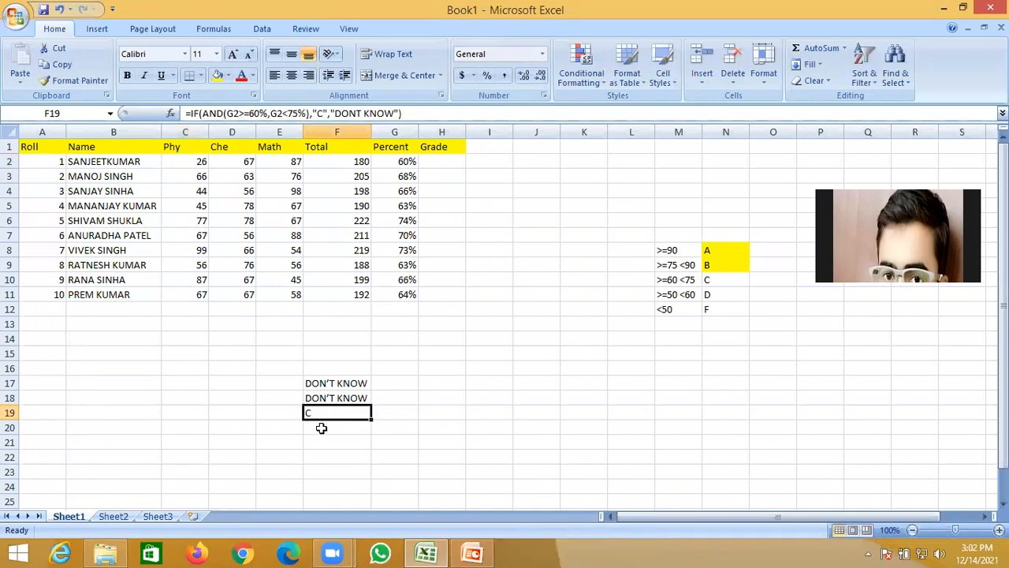
Enter the formula =IF(AND(G2>=50,G2<60),"D","F") in F20 to test for grade D.
click(321, 427)
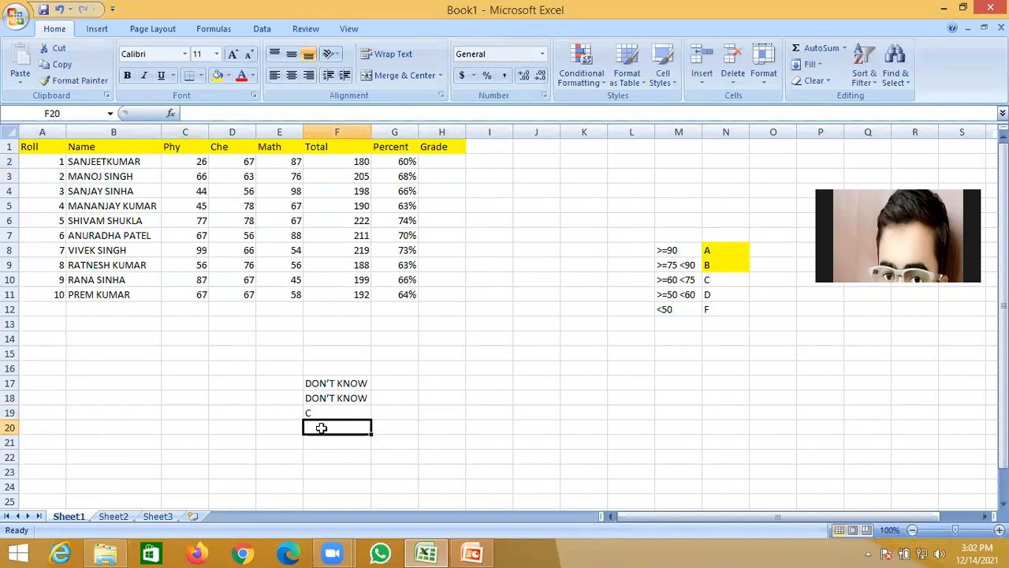
text(=)
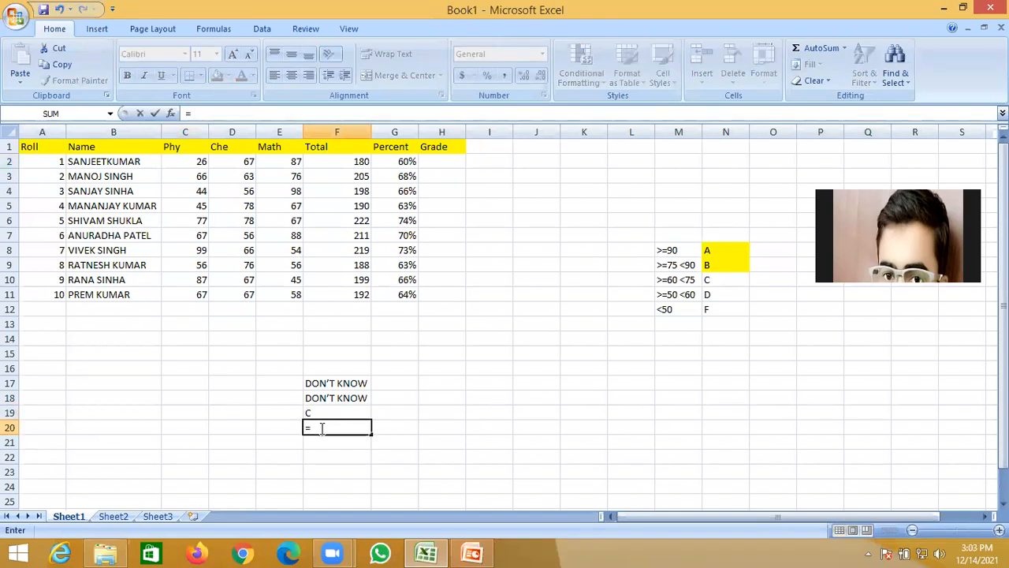
text(IF)
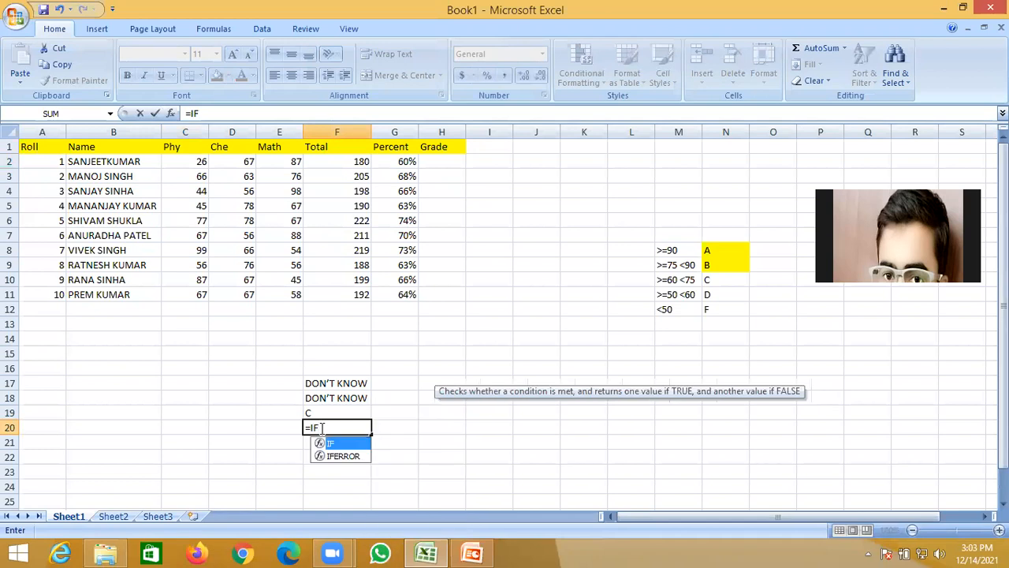
text((AND()
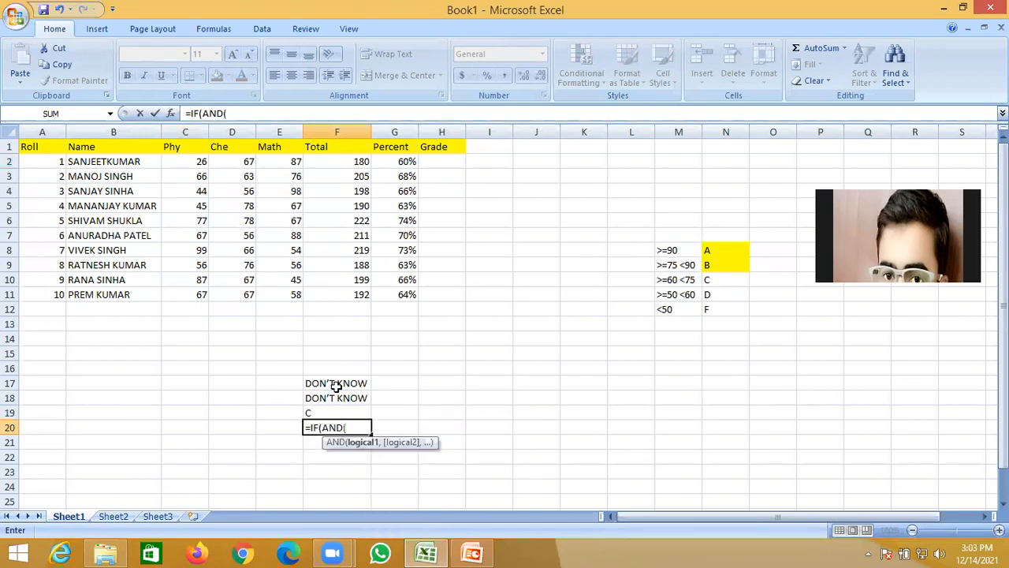
click(406, 161)
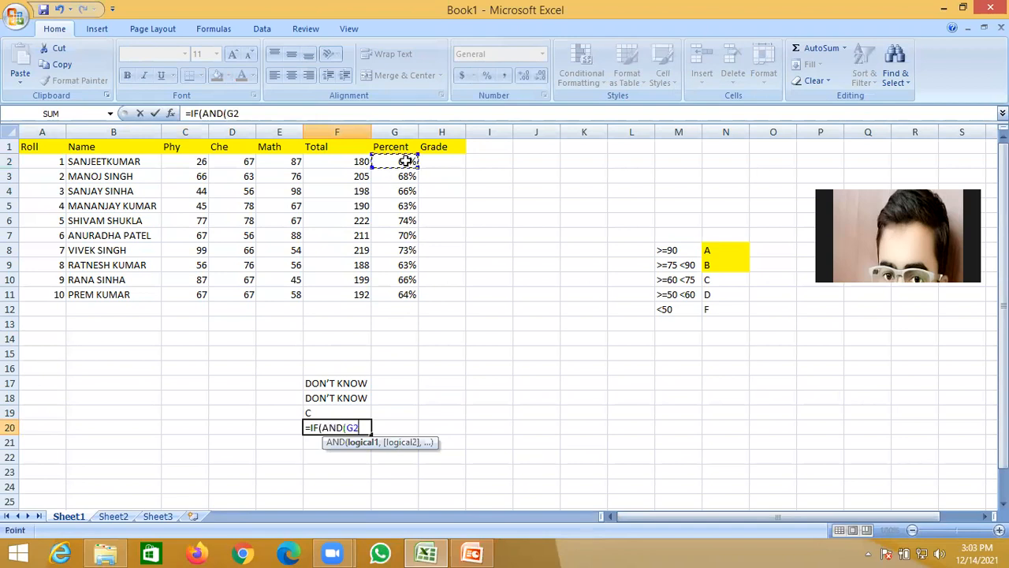
text(>=50,)
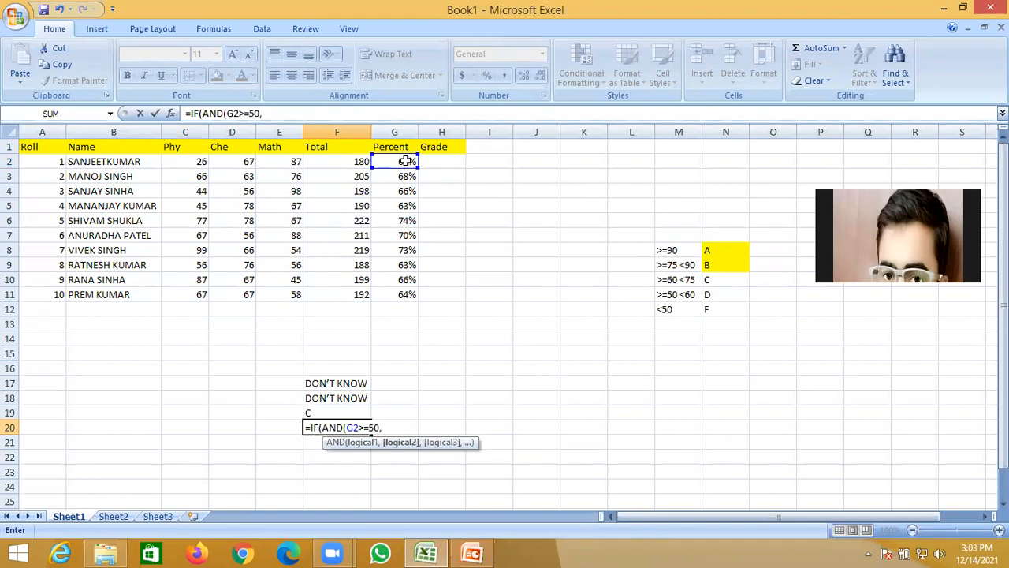
click(405, 161)
text(<60),)
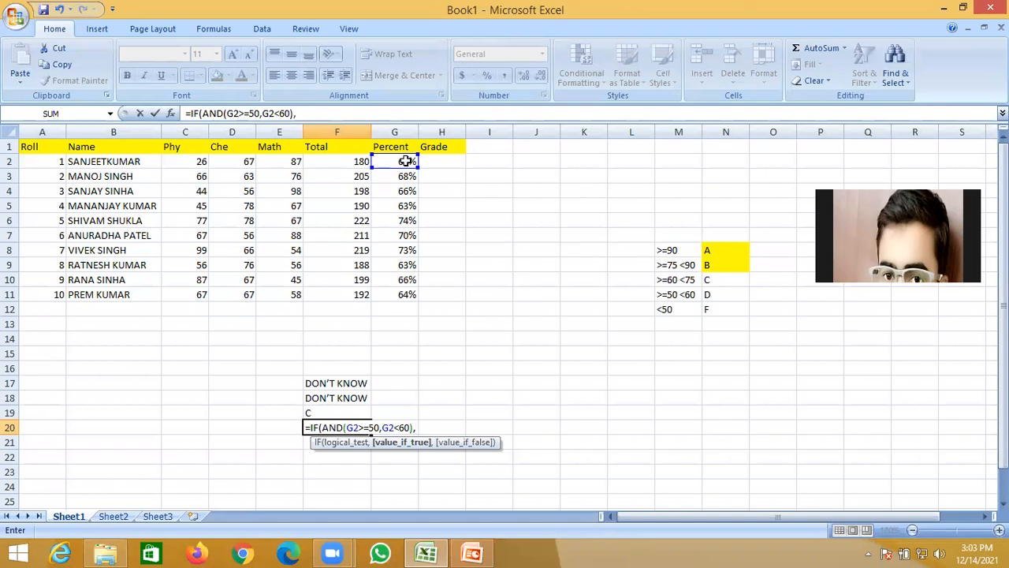
text("D",)
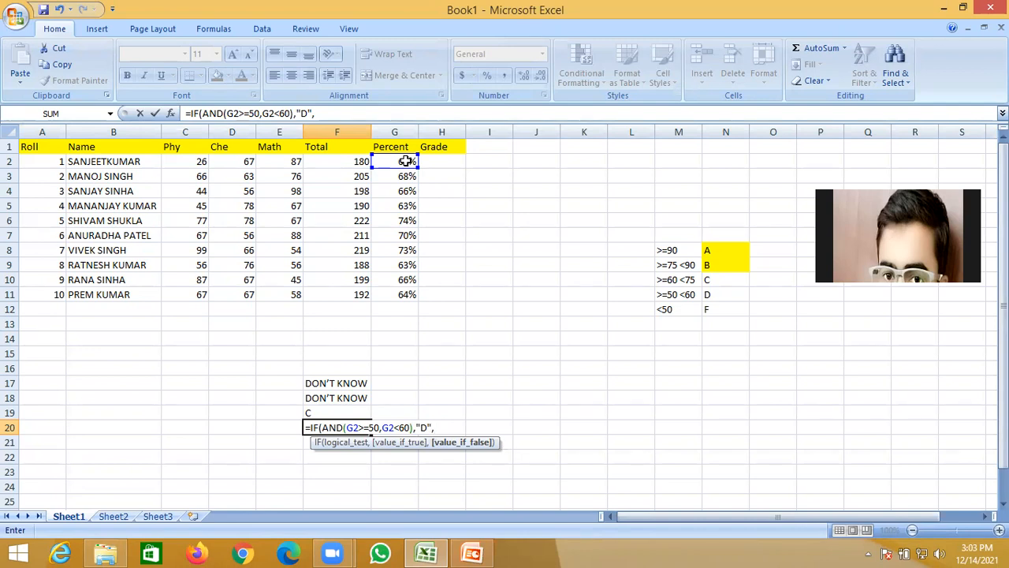
text("F"))
key(Return)
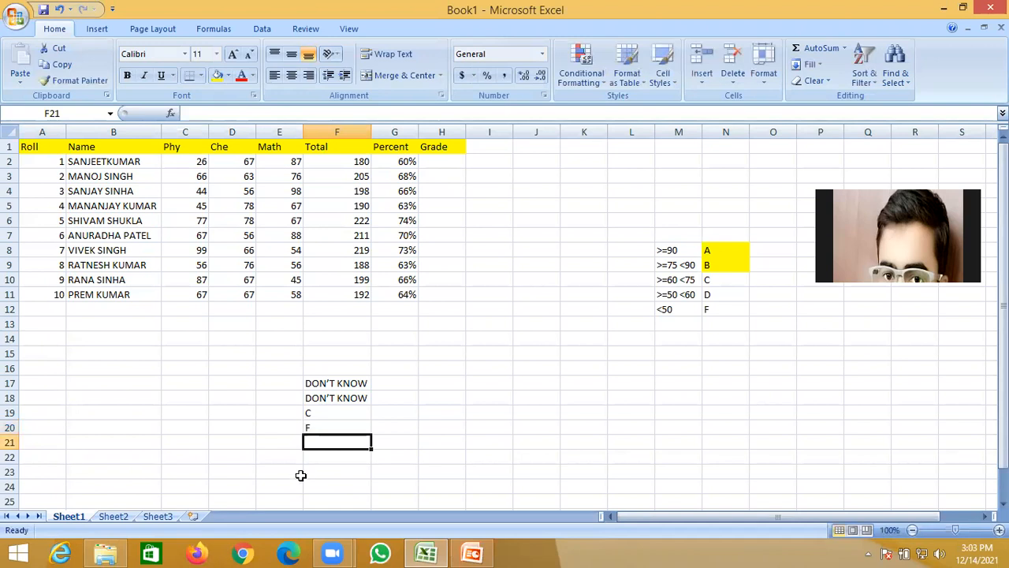
Review the grade D formula in F20 and the percentage formula in G2.
click(332, 426)
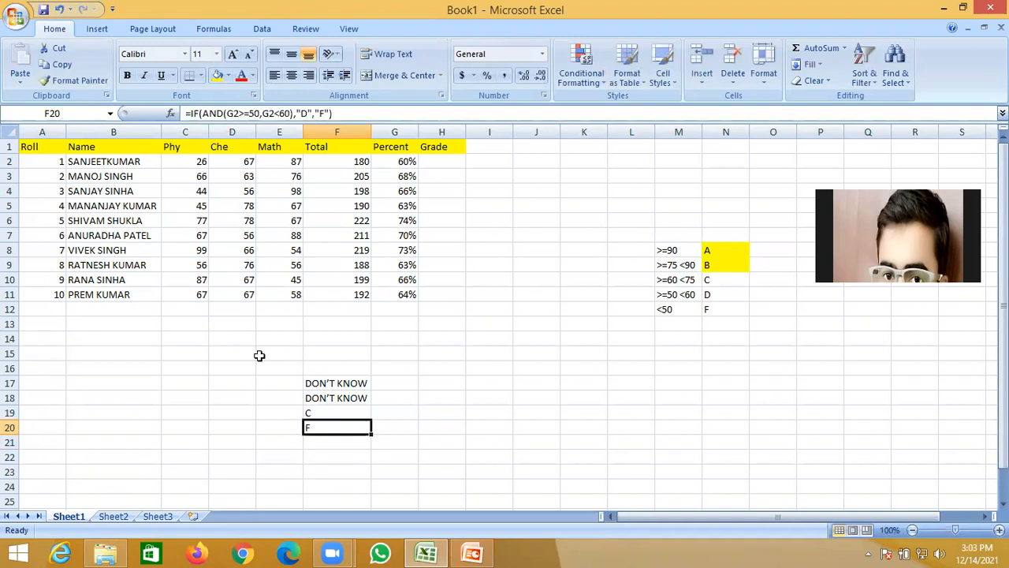
double_click(342, 426)
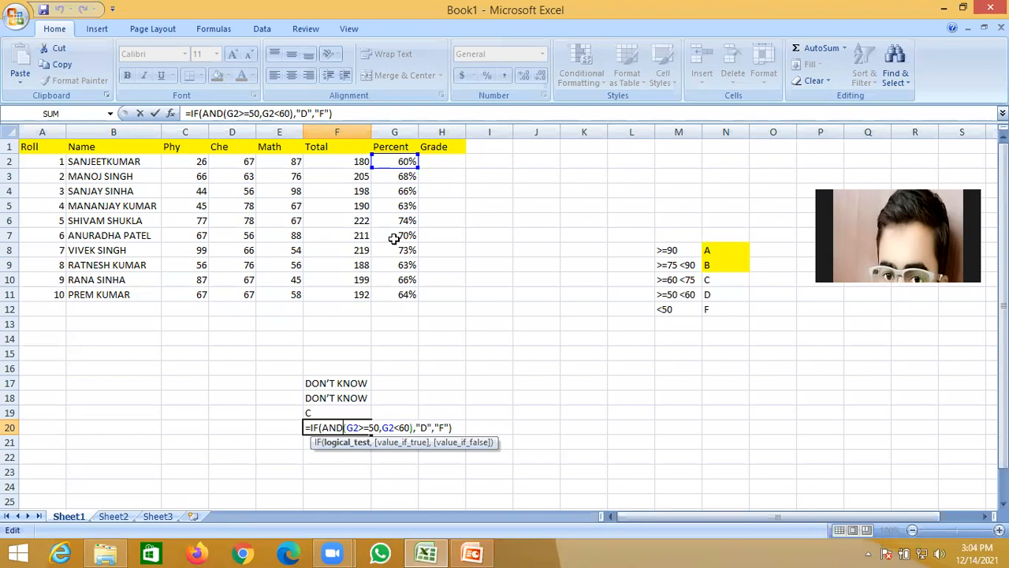
click(402, 161)
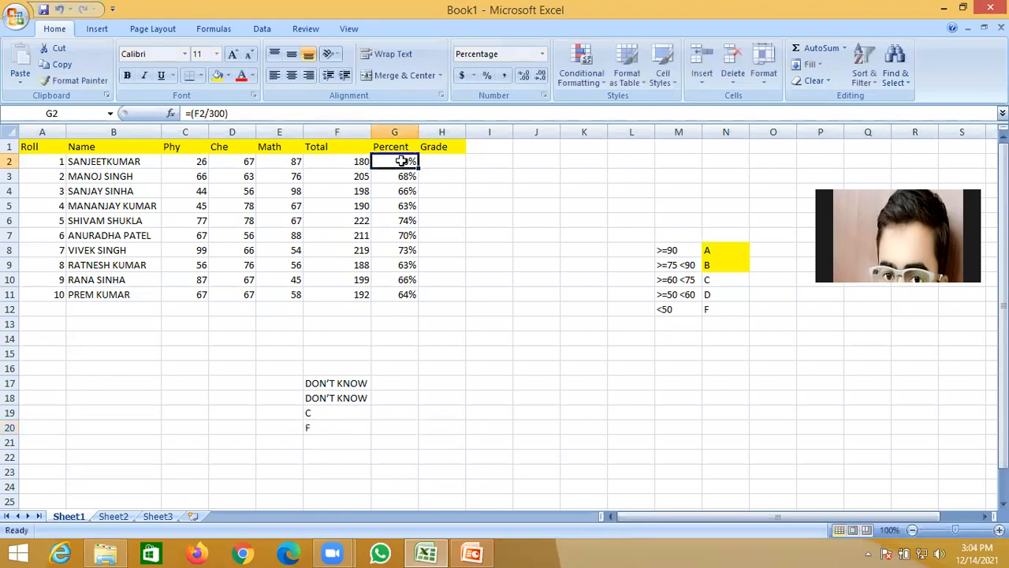
Save the workbook in the Documents folder under the name DEMO1.
click(19, 18)
click(33, 146)
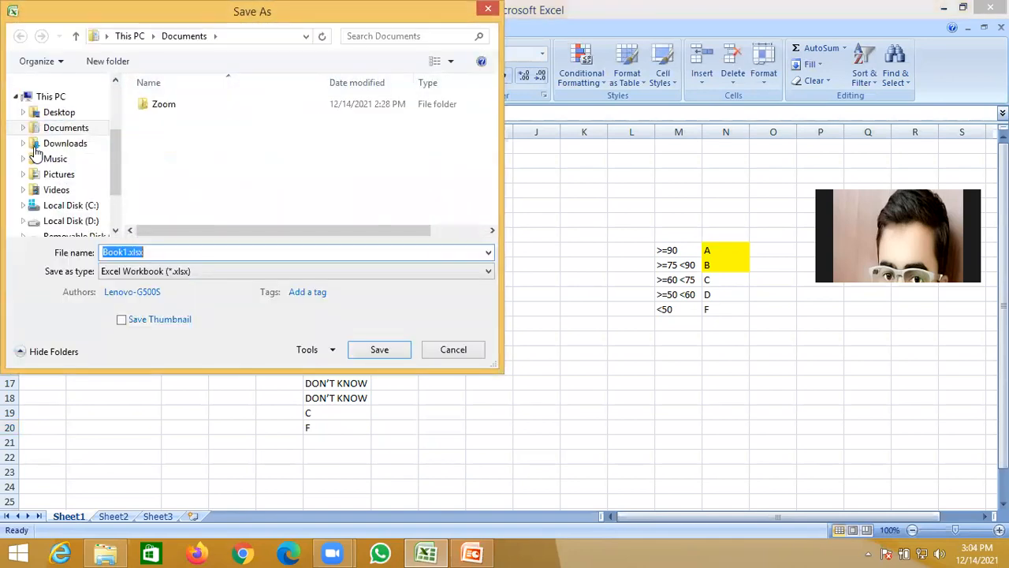
text(DEMO1)
key(Return)
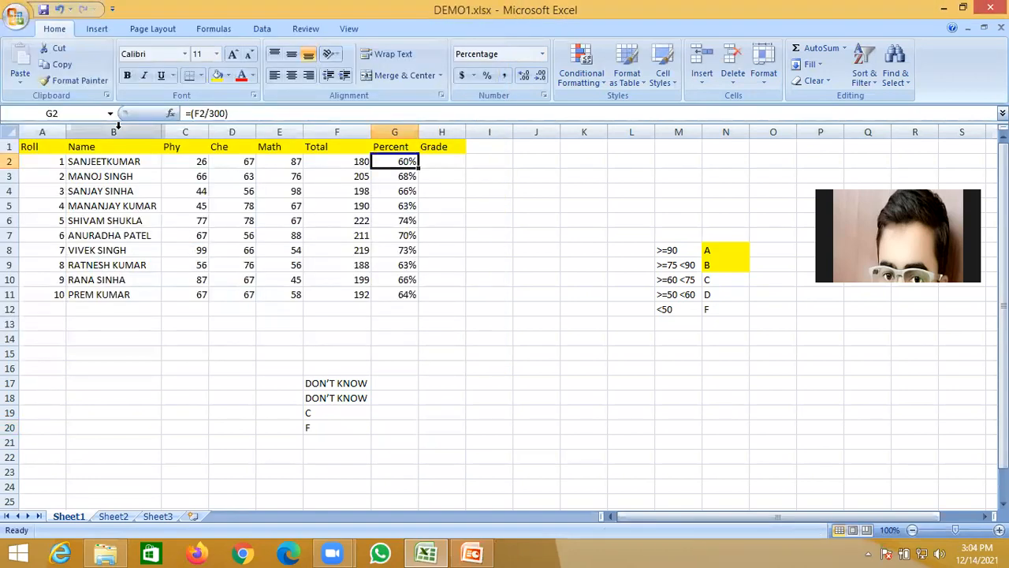
Close the workbook and reopen DEMO1.xlsx from the recent documents.
click(15, 20)
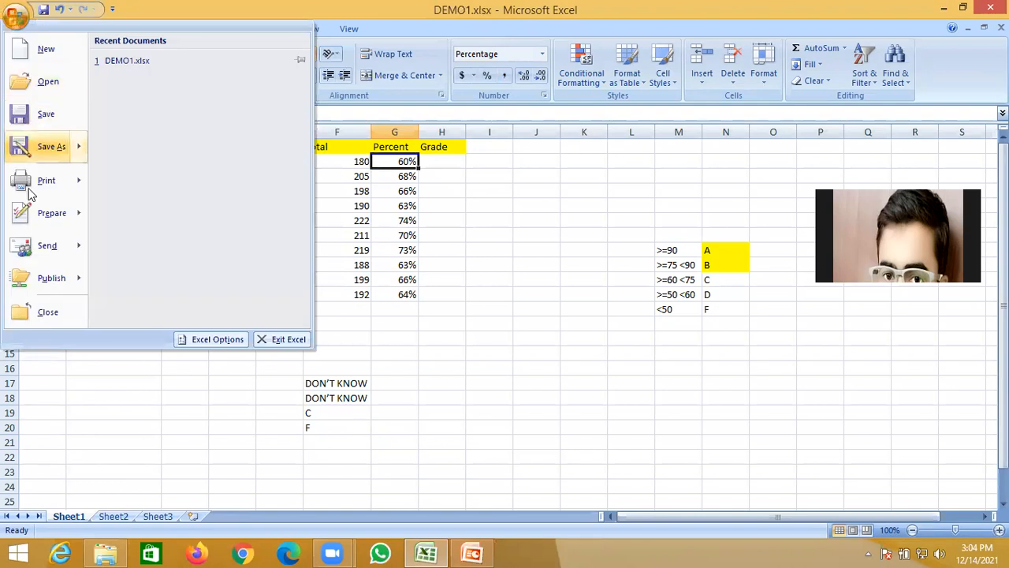
click(45, 309)
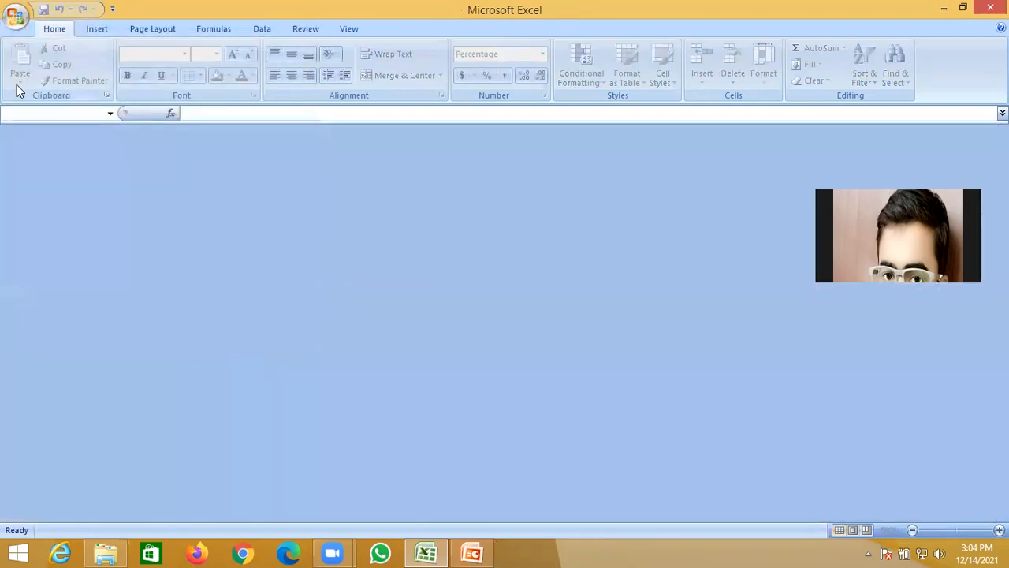
click(14, 19)
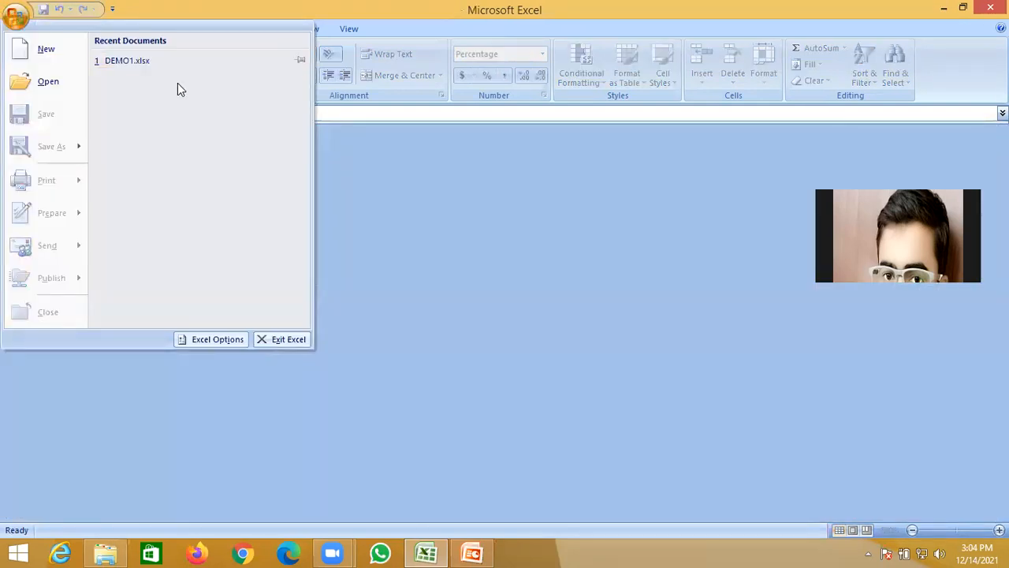
click(162, 58)
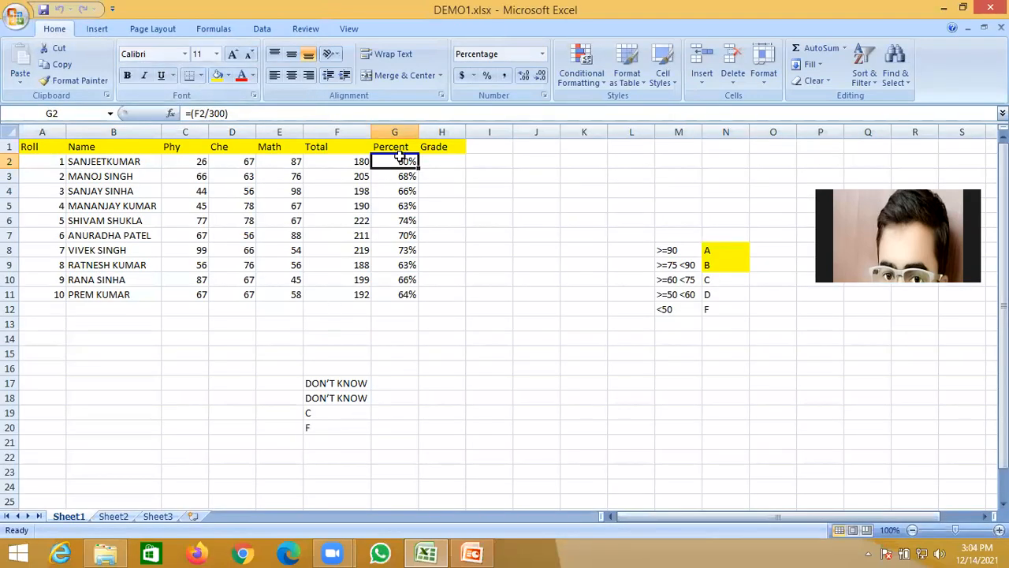
Change the limits in the F20 grade D formula to percentages, G2>=50% and G2<60%.
drag(398, 157, 616, 113)
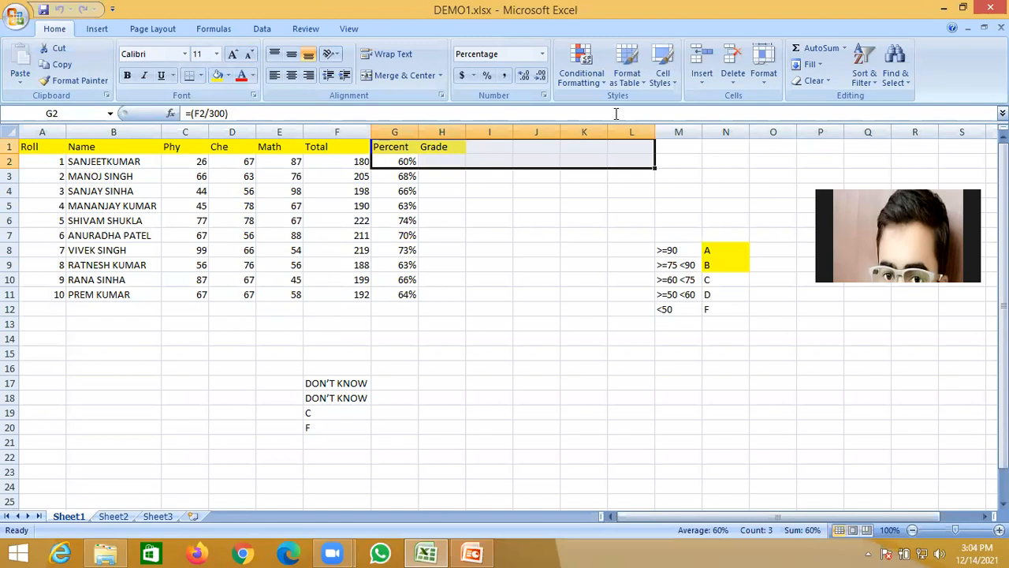
click(396, 160)
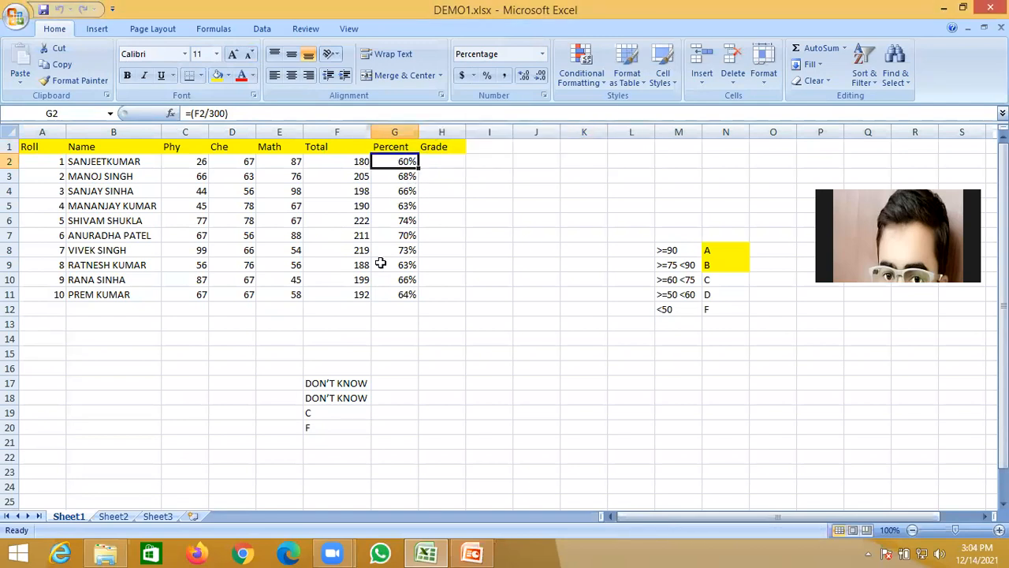
click(333, 434)
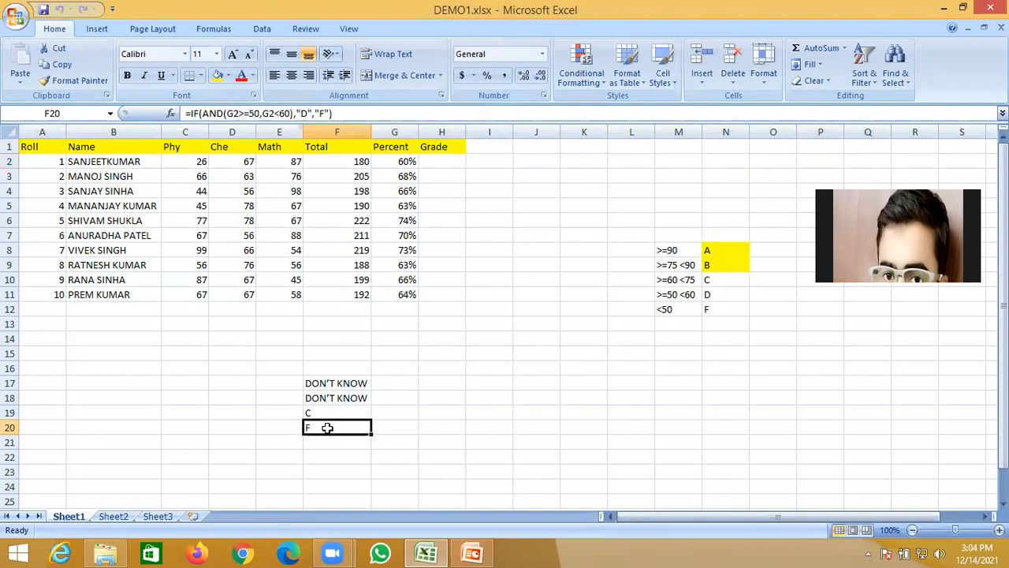
double_click(329, 428)
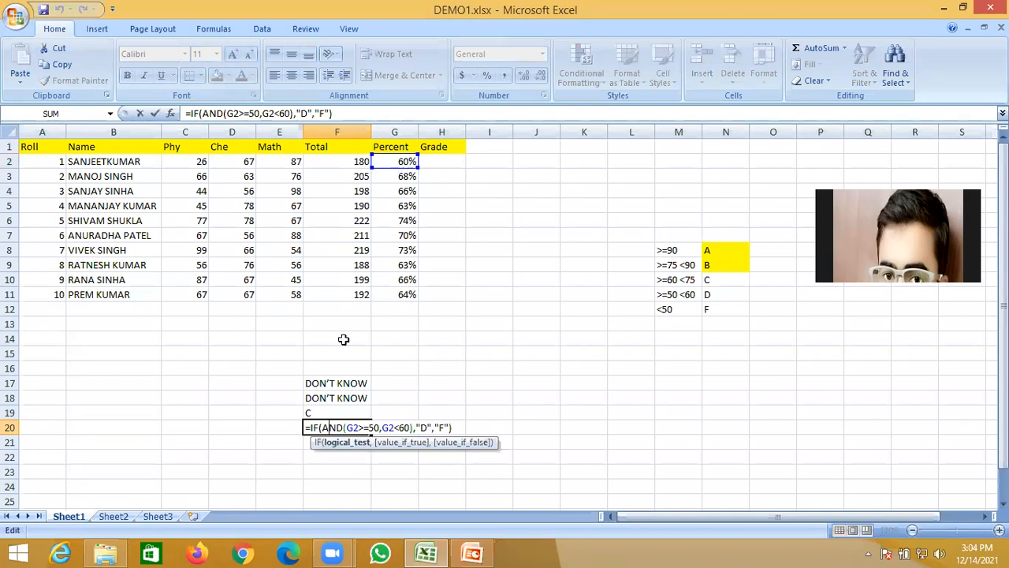
click(378, 427)
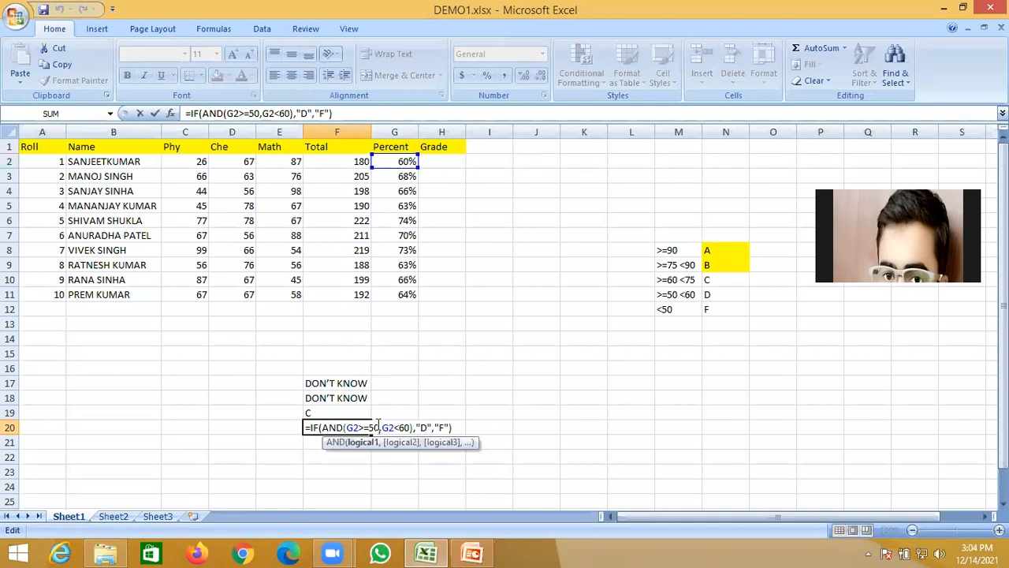
text(%)
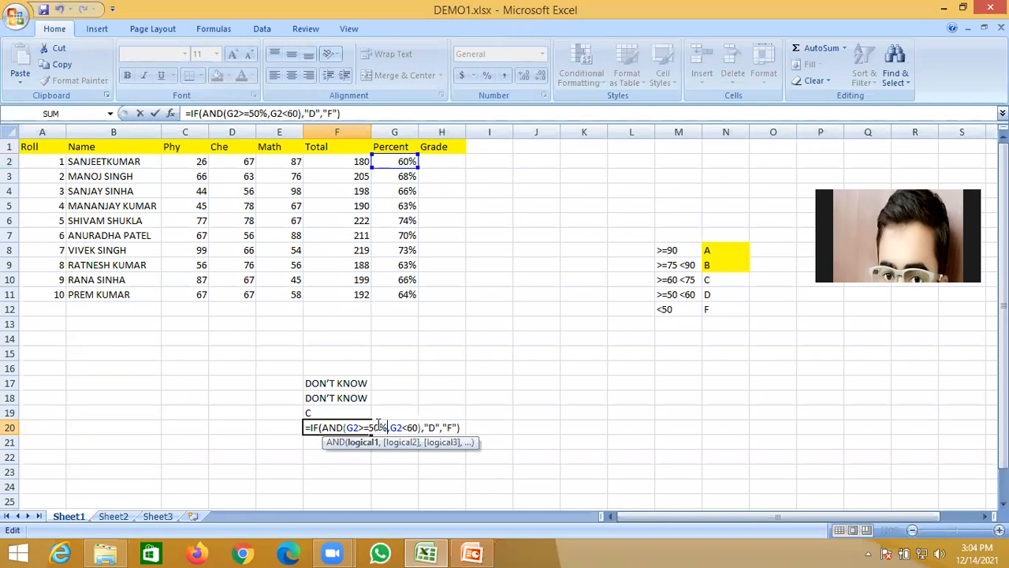
key(Right)
key(Right)
key(Right)
text(%)
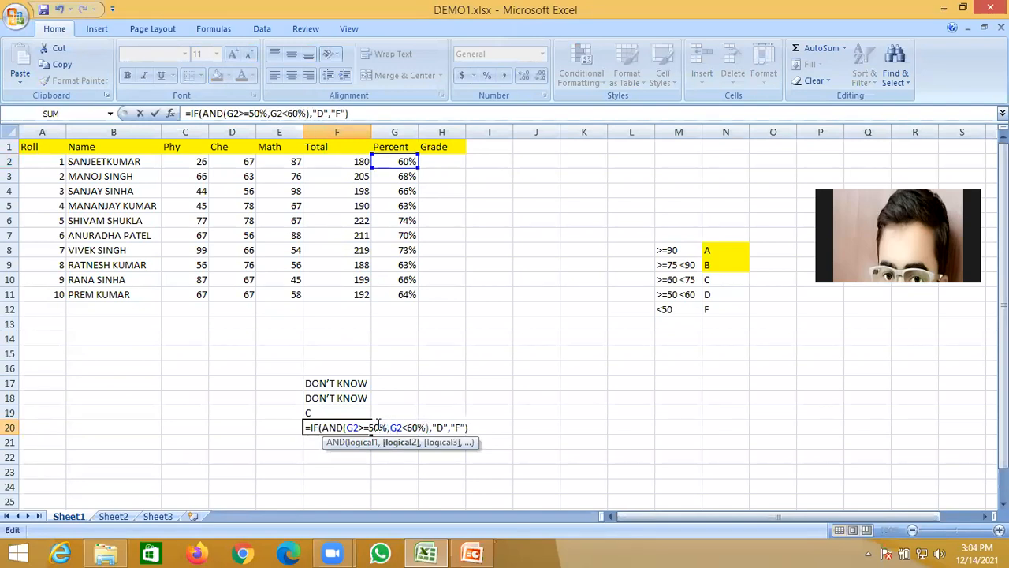
key(Return)
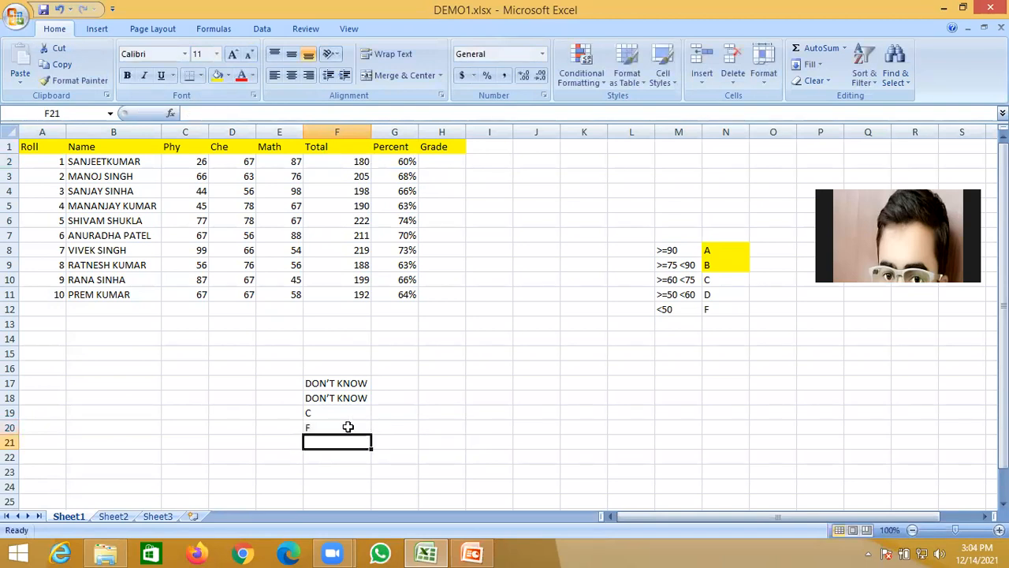
Review the grade D formula in F20 and the grade A formula in F17.
double_click(347, 427)
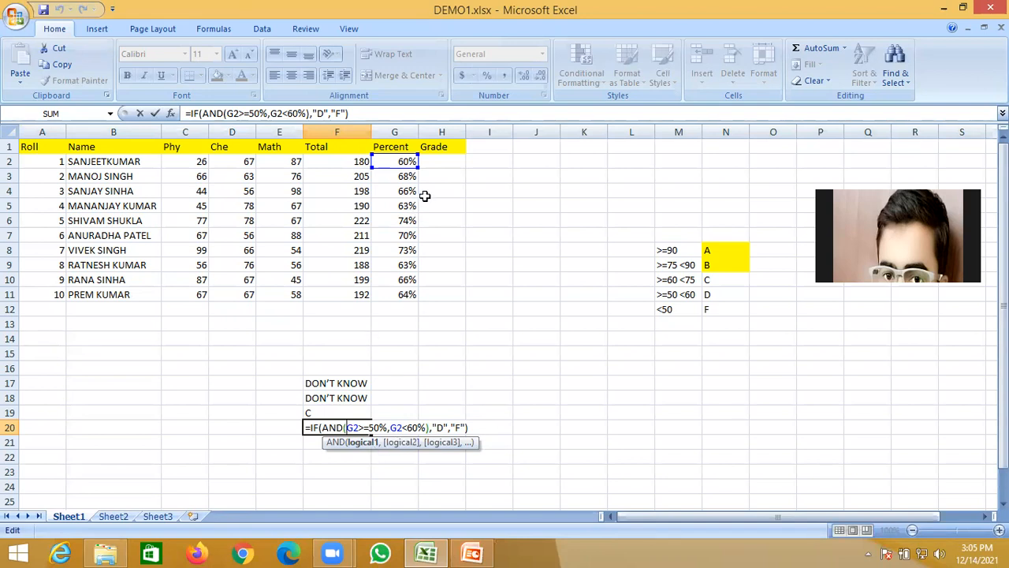
click(479, 423)
key(Return)
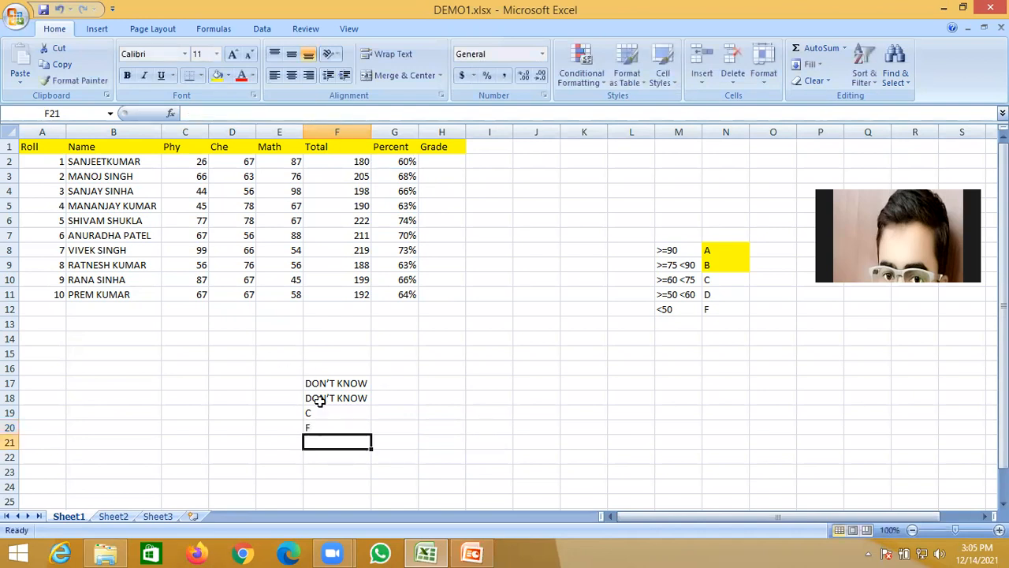
click(332, 461)
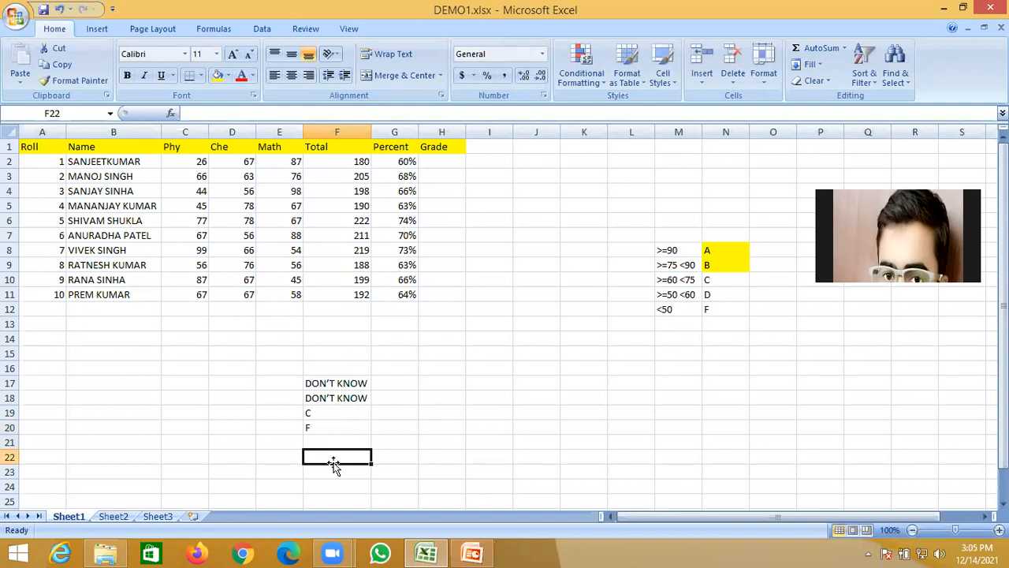
double_click(333, 383)
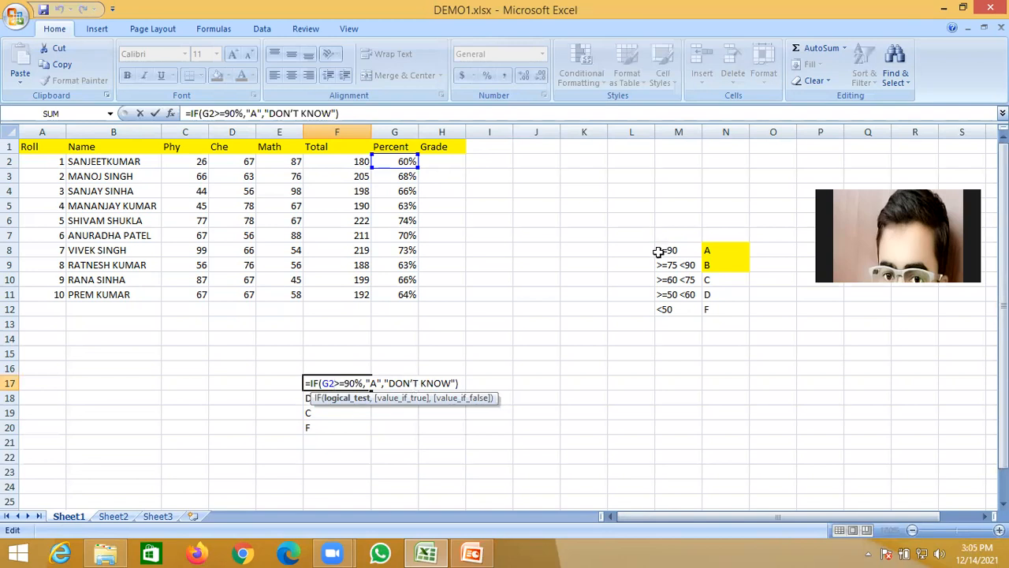
key(Return)
Copy the grade B IF expression in F18 without its equals sign, and clear the cell.
double_click(354, 397)
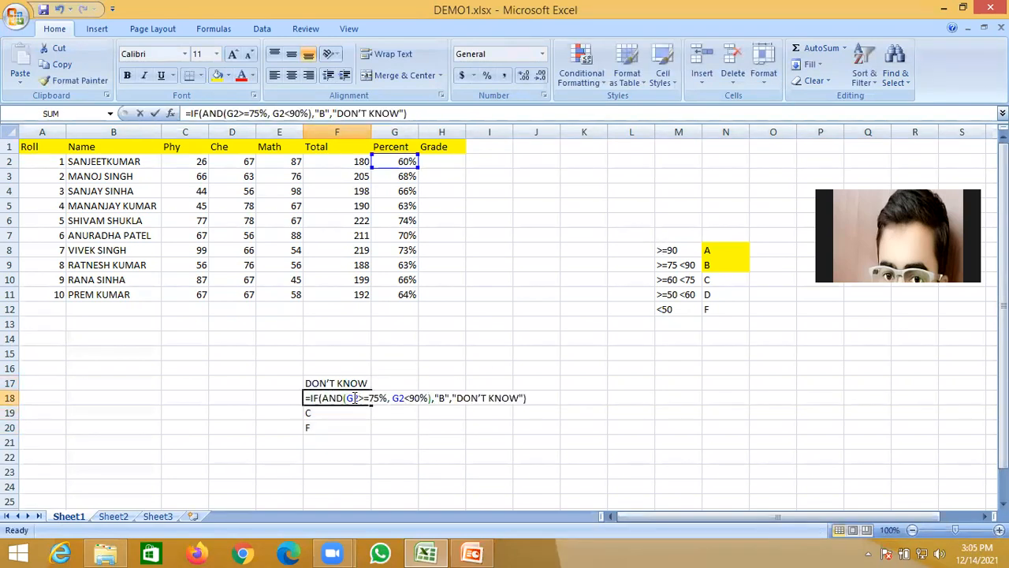
click(311, 397)
click(310, 397)
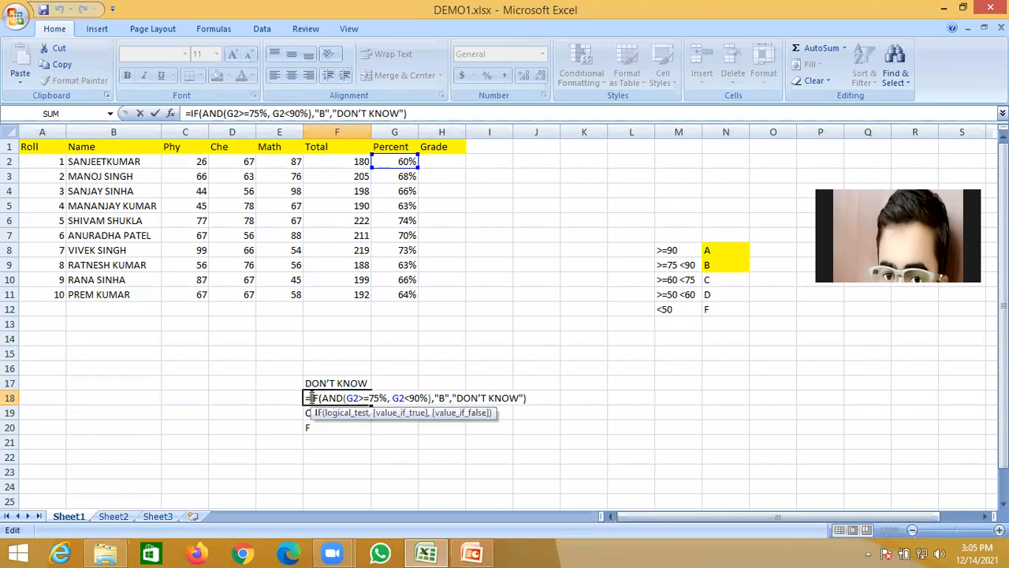
key(shift+Right)
key(shift+Right)
key(shift+Right)
key(shift+Right)
key(shift+Right)
key(shift+Right)
key(shift+Right)
key(shift+Right)
key(shift+Right)
key(shift+Right)
key(shift+Right)
key(shift+Right)
key(shift+Right)
key(shift+Right)
key(shift+Right)
key(shift+Right)
key(shift+Right)
key(shift+Right)
key(shift+Right)
key(shift+Right)
key(ctrl+c)
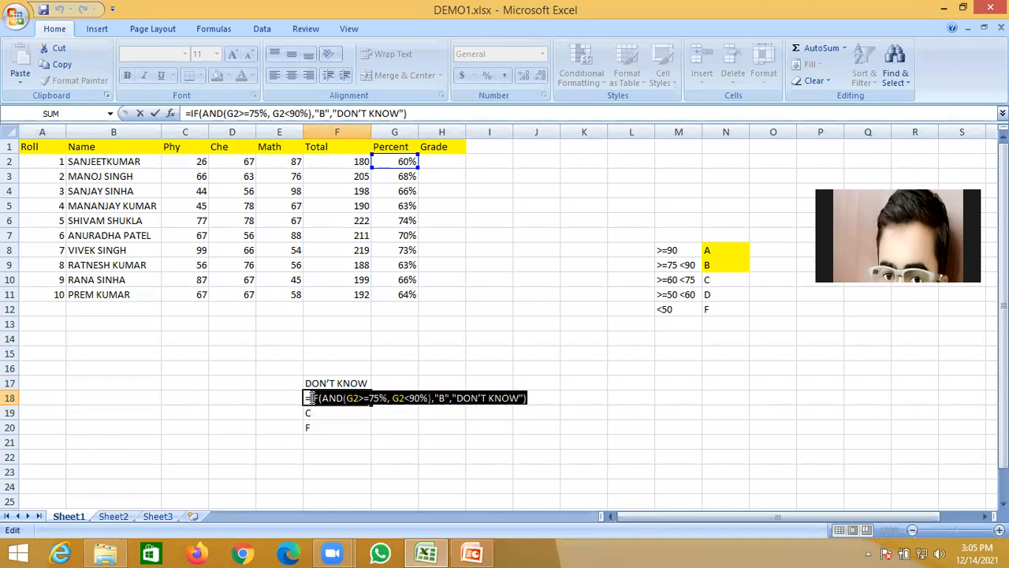
key(Delete)
key(BackSpace)
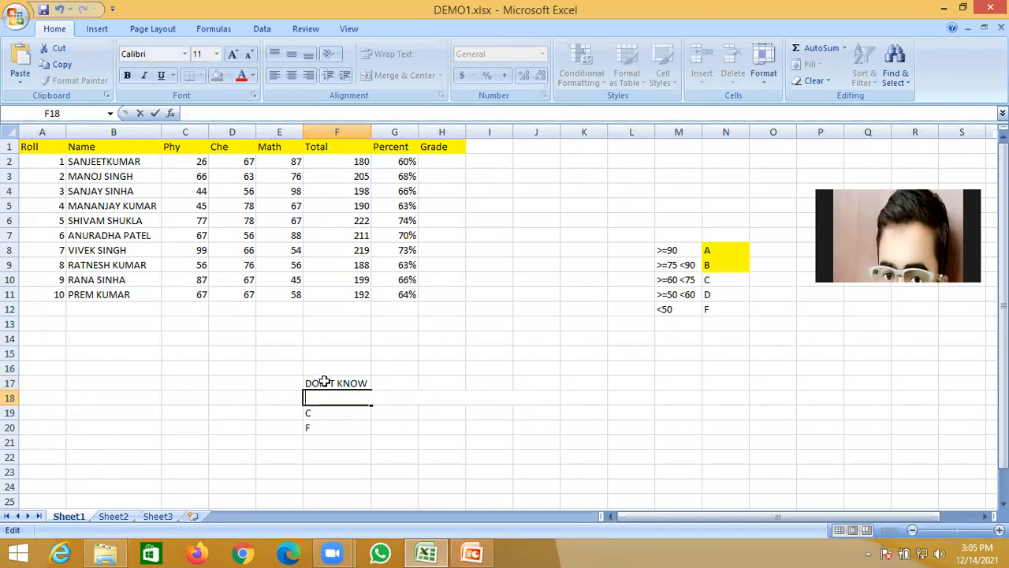
Replace "DON'T KNOW" in the F17 grade A formula with the copied grade B IF expression.
double_click(321, 383)
click(455, 382)
key(BackSpace)
key(BackSpace)
key(BackSpace)
key(BackSpace)
key(BackSpace)
key(BackSpace)
key(BackSpace)
key(BackSpace)
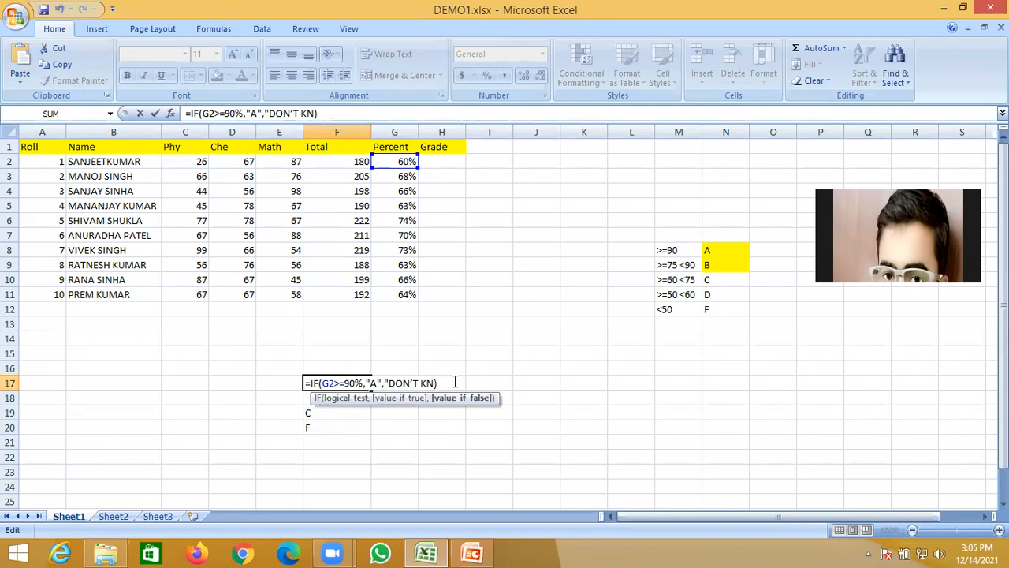
key(BackSpace)
key(BackSpace)
key(BackSpace)
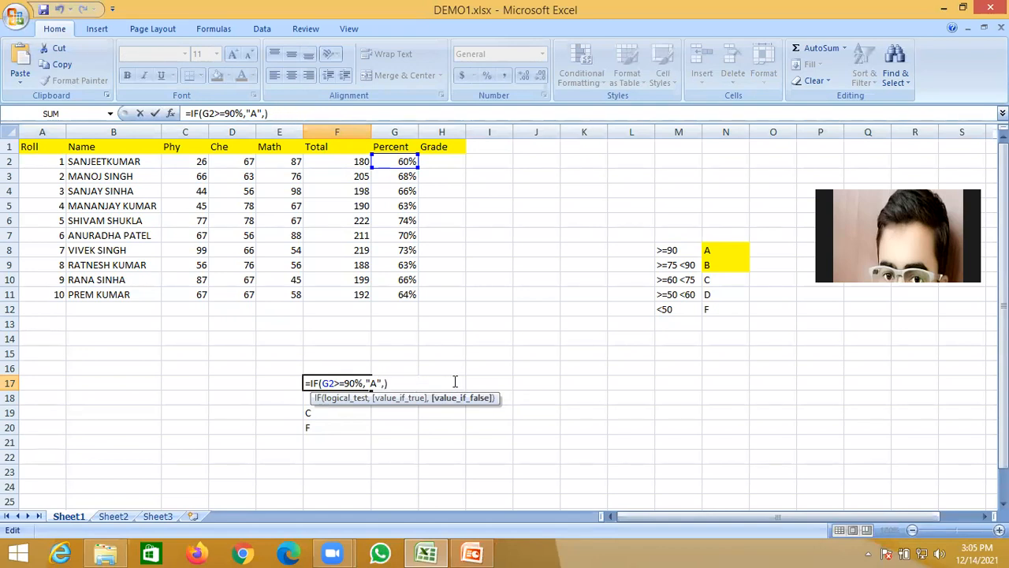
key(ctrl+v)
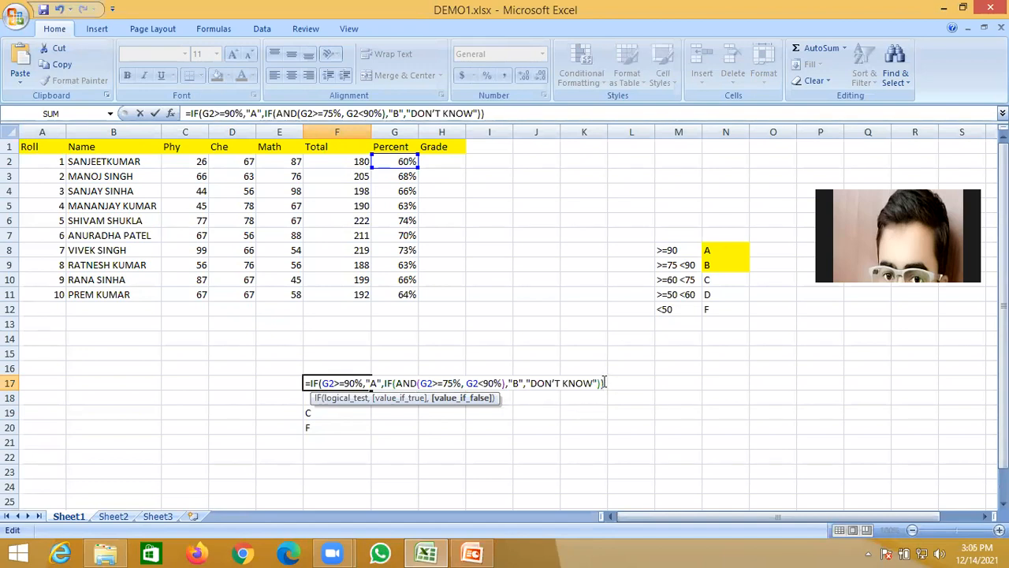
key(Return)
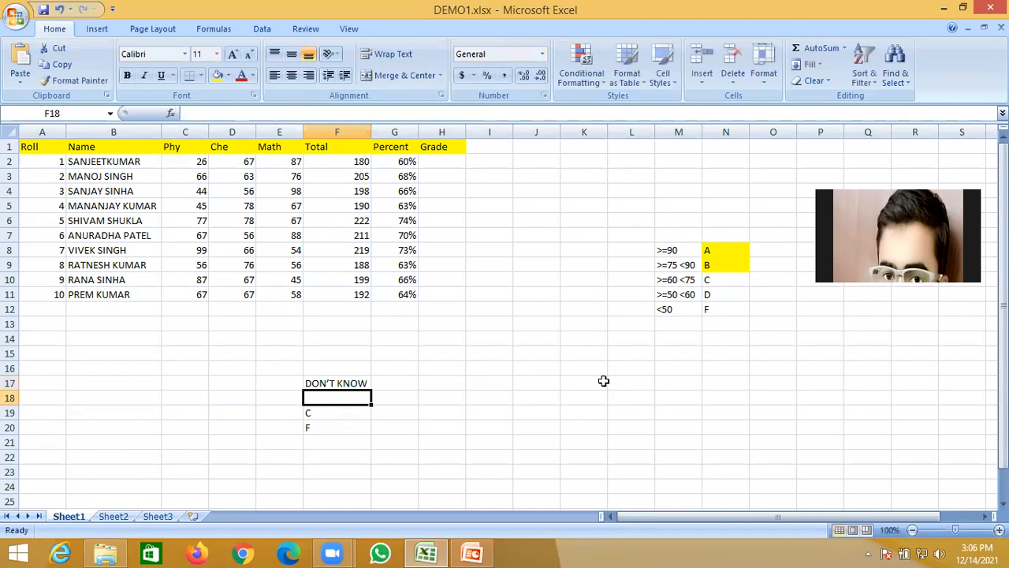
click(314, 414)
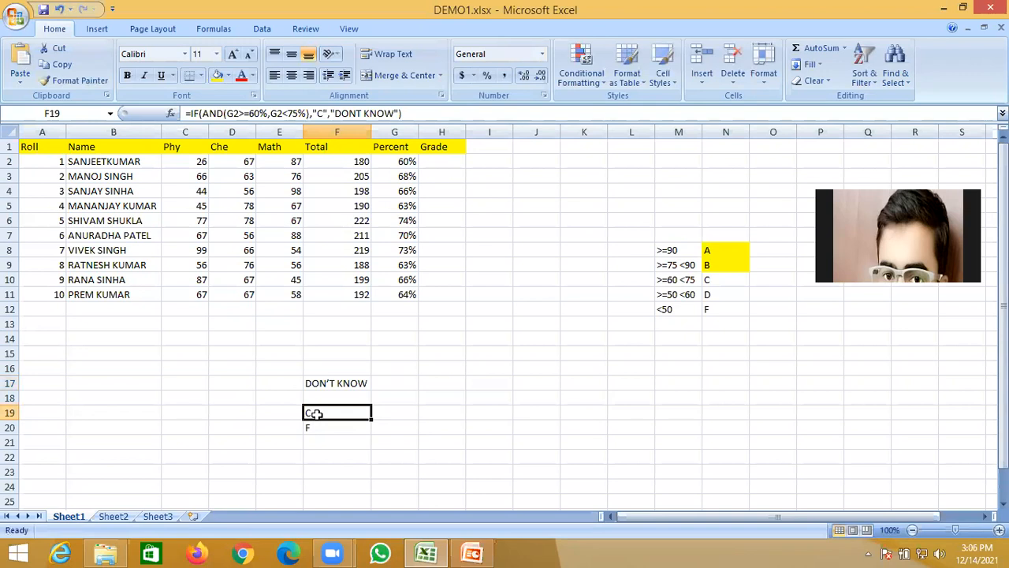
double_click(315, 414)
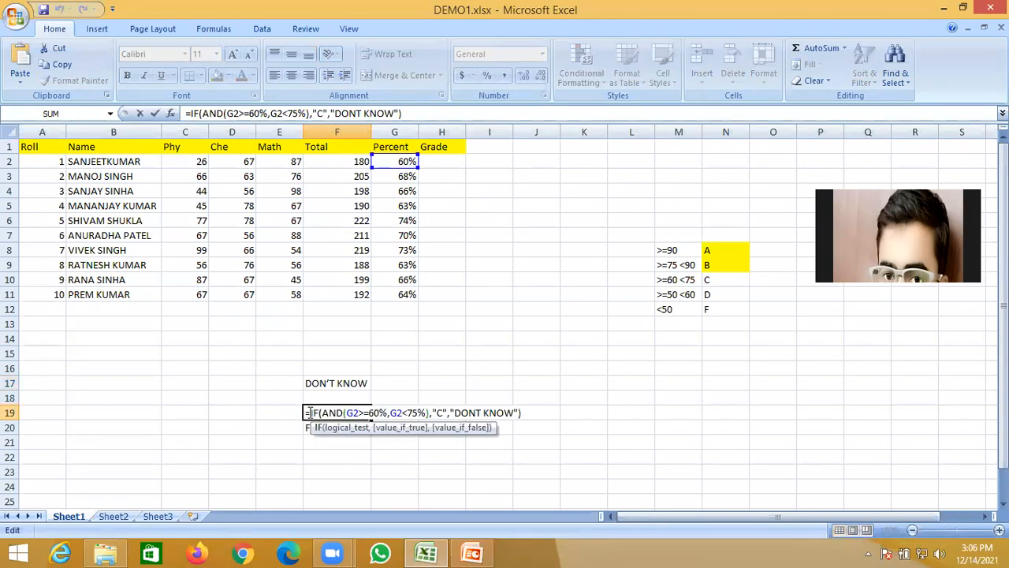
click(309, 412)
key(Delete)
key(Delete)
key(Delete)
key(Delete)
key(Delete)
key(Delete)
key(Delete)
key(Delete)
key(Delete)
key(Delete)
key(Delete)
key(Delete)
key(Delete)
key(Delete)
key(Delete)
key(Delete)
key(Delete)
key(Delete)
key(Delete)
key(Delete)
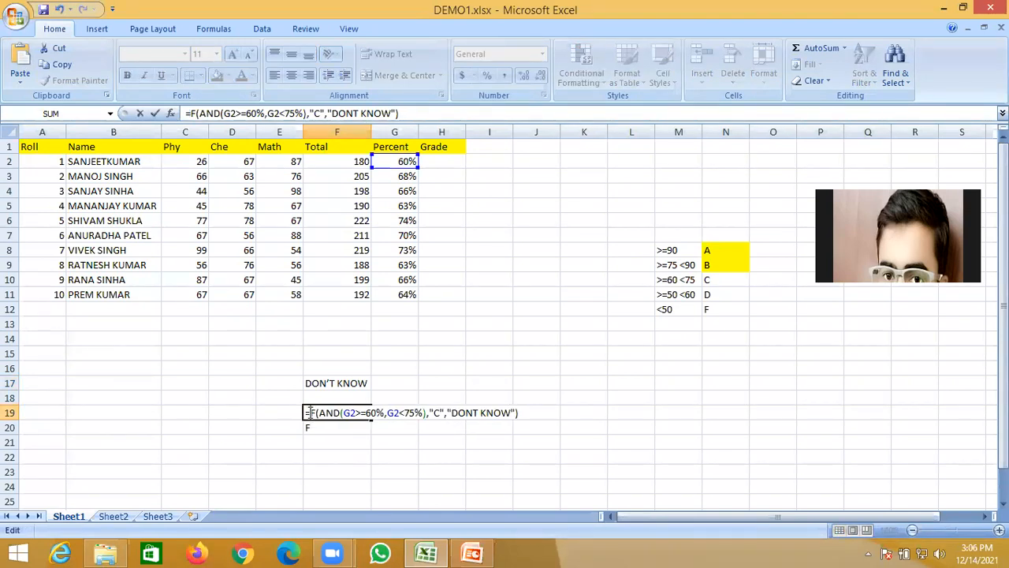
key(ctrl+z)
key(ctrl+z)
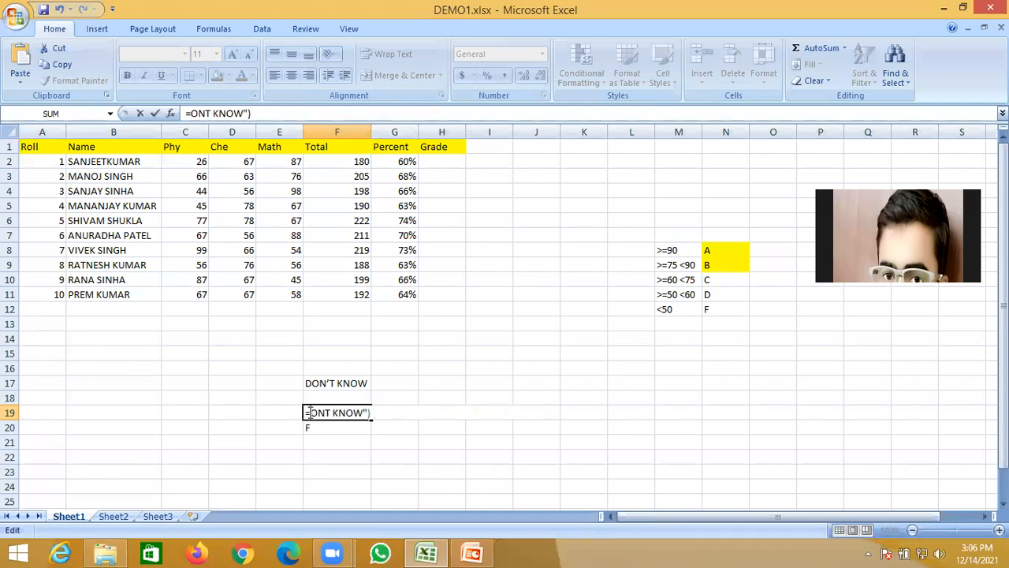
click(410, 470)
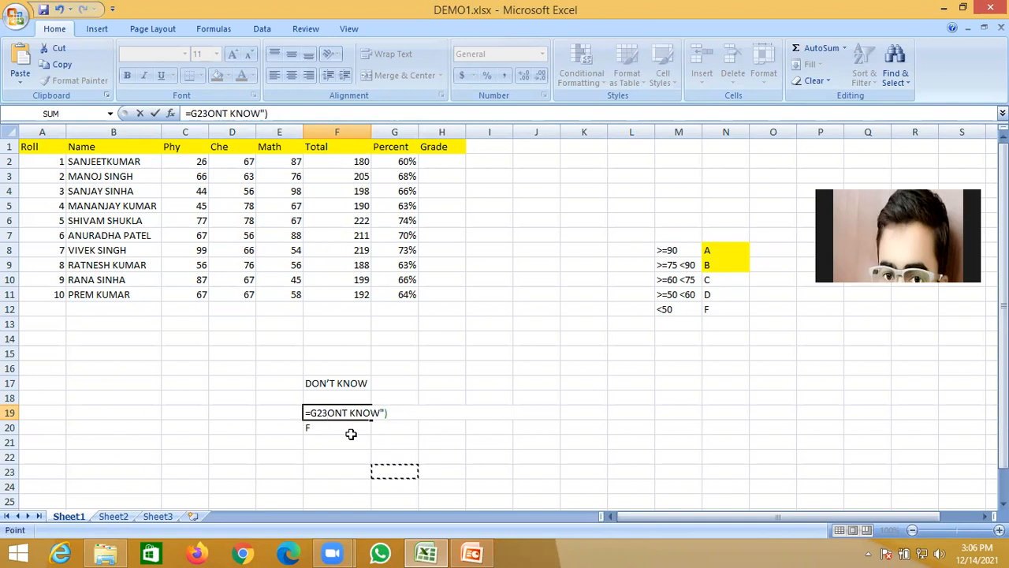
Clear the leftover text in F19 and start a new formula with =IF(AND(G2>=60%,G2<75%),.
click(388, 413)
key(BackSpace)
key(BackSpace)
key(BackSpace)
key(BackSpace)
key(BackSpace)
key(BackSpace)
key(BackSpace)
key(BackSpace)
key(BackSpace)
key(BackSpace)
key(BackSpace)
key(BackSpace)
key(BackSpace)
key(BackSpace)
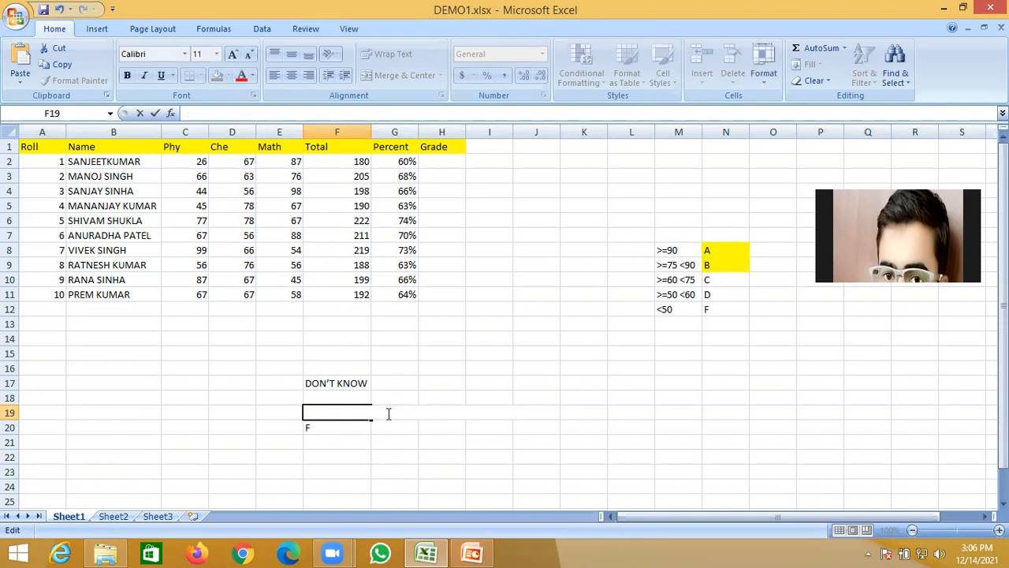
text(=IF)
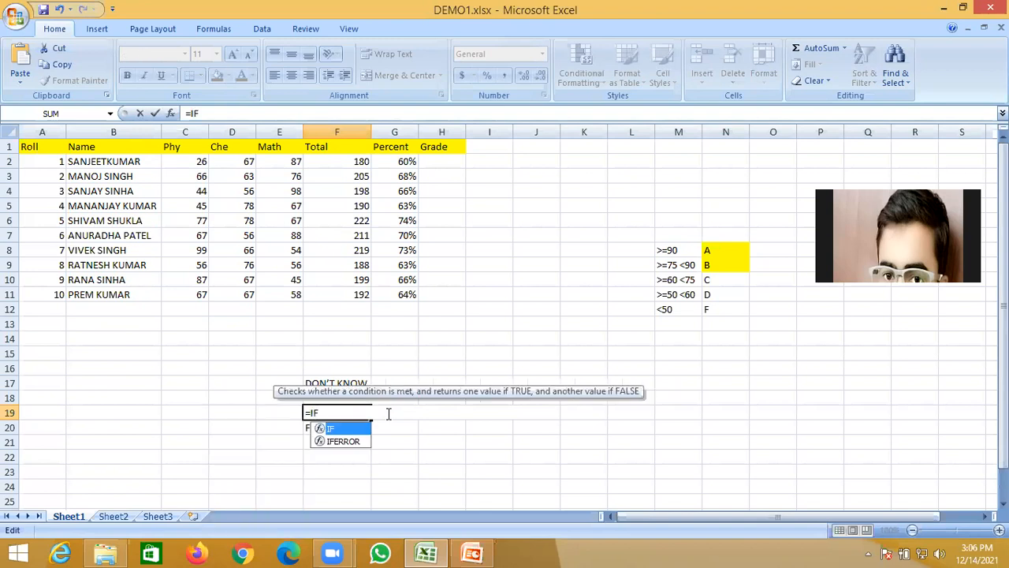
text((AND()
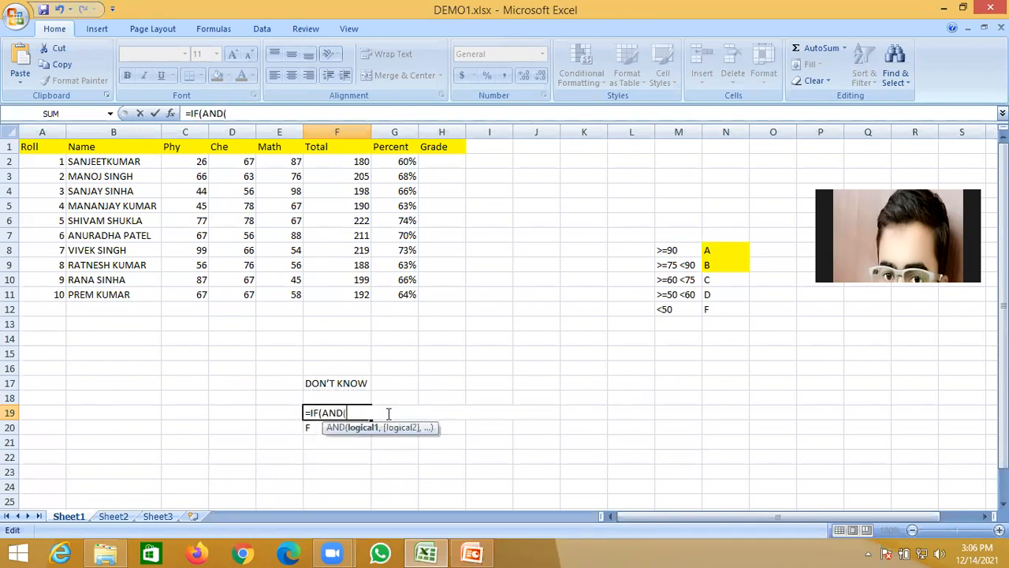
click(400, 162)
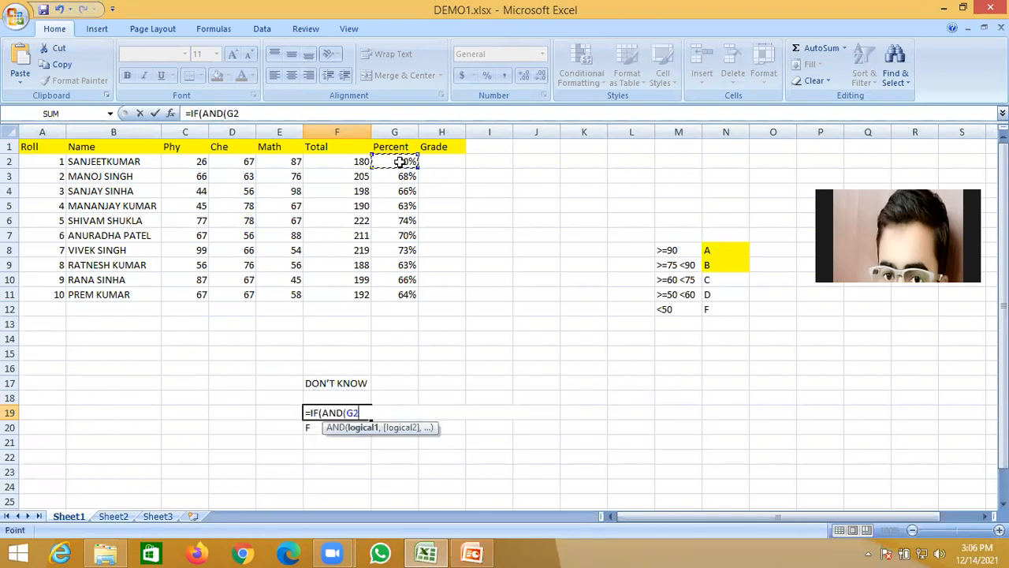
text(>=60%,)
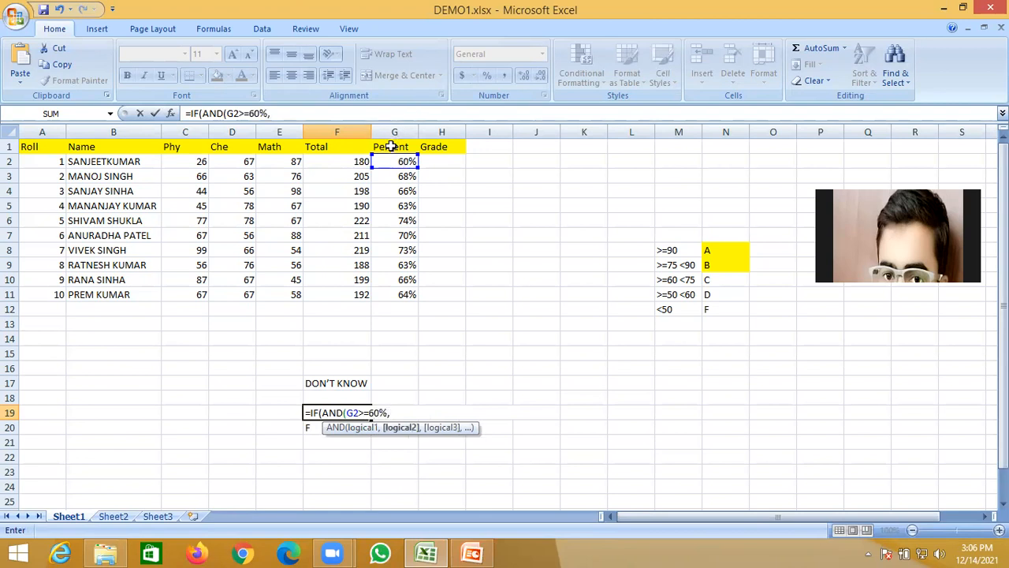
click(397, 162)
text(<75))
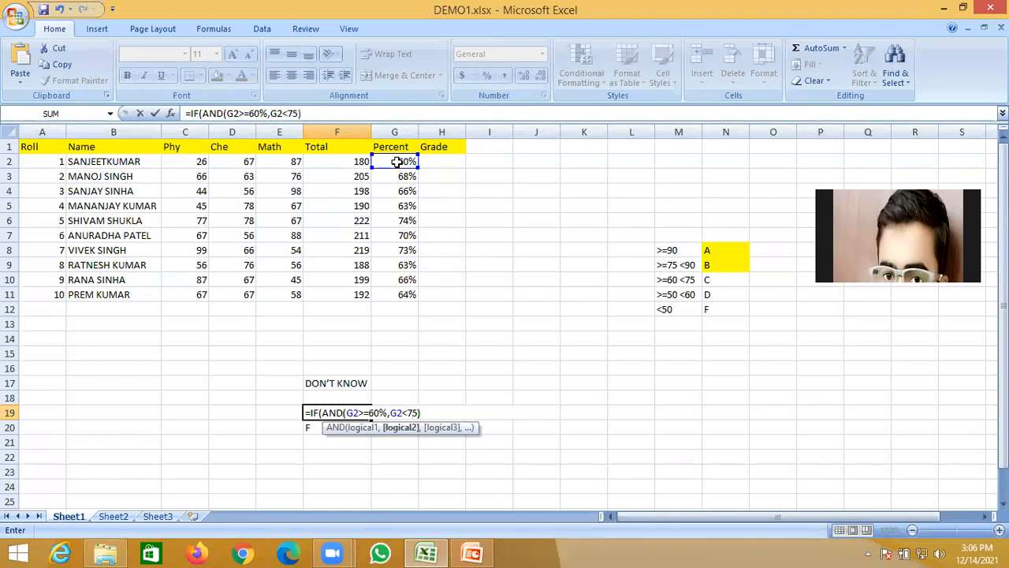
text(,)
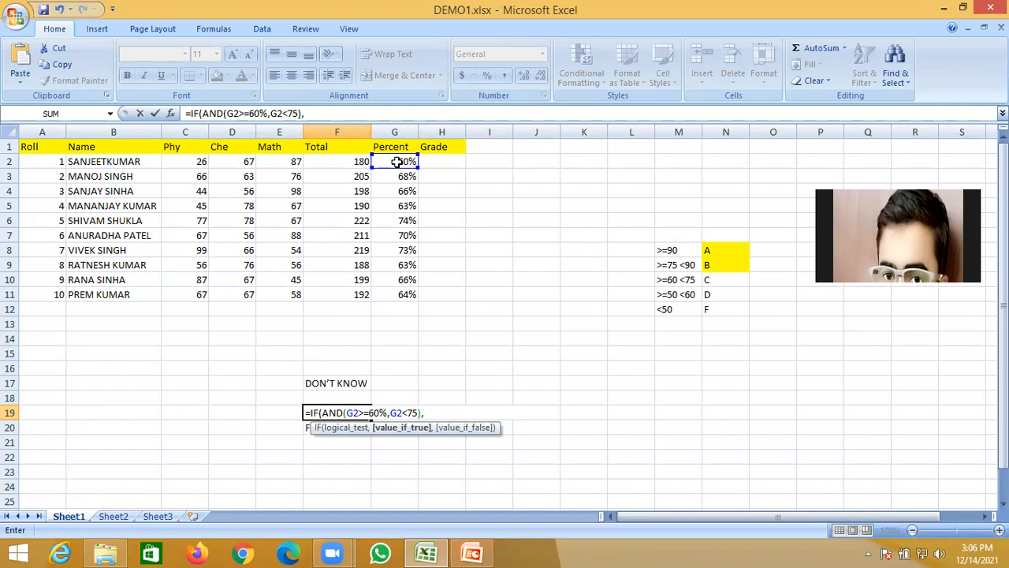
click(416, 409)
text(%)
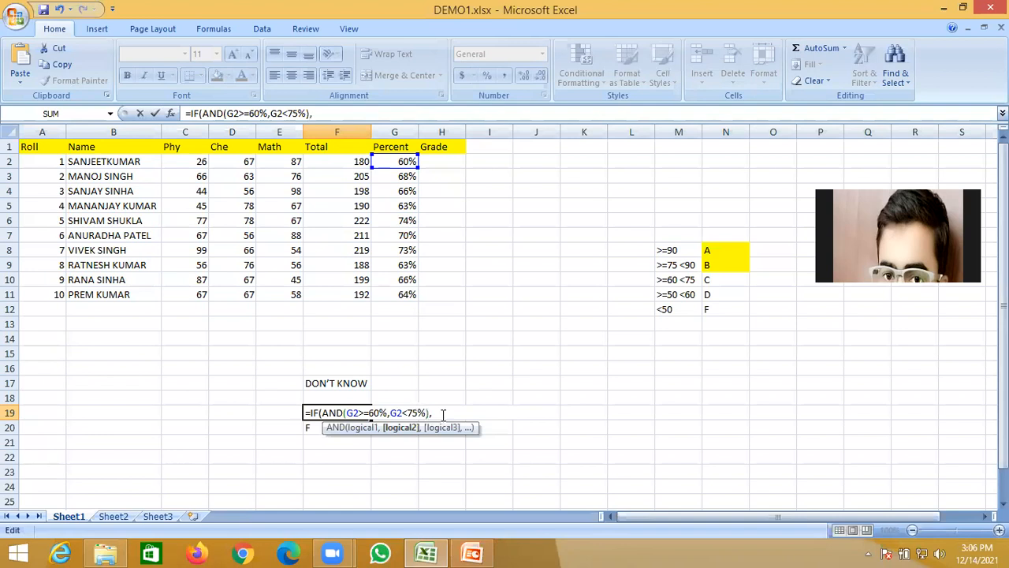
Complete the F19 formula with "C" as the true value and "DONTKNOW" as the false value.
click(442, 413)
text(:)
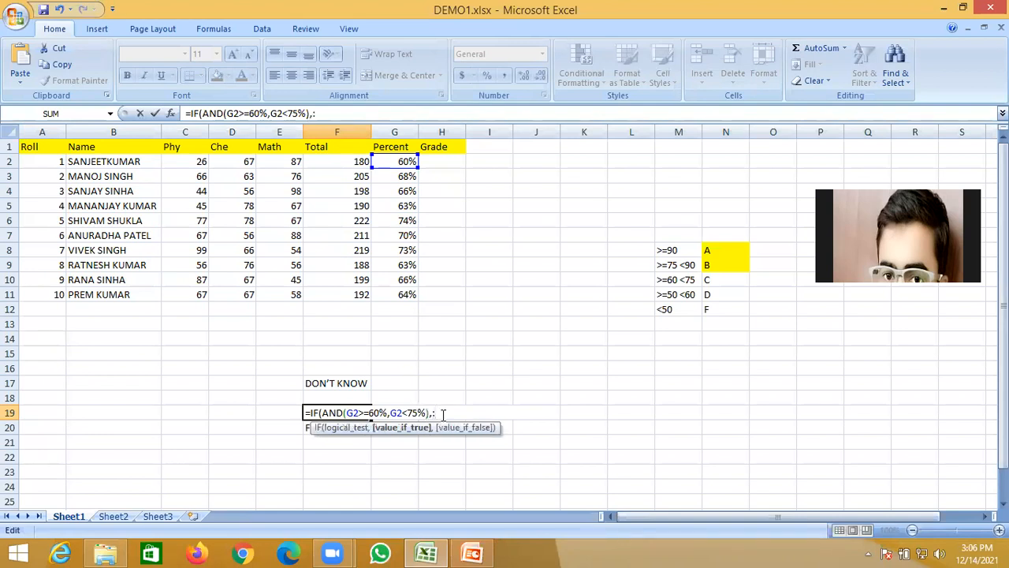
key(BackSpace)
text("c)
key(BackSpace)
text(C)
text(,)
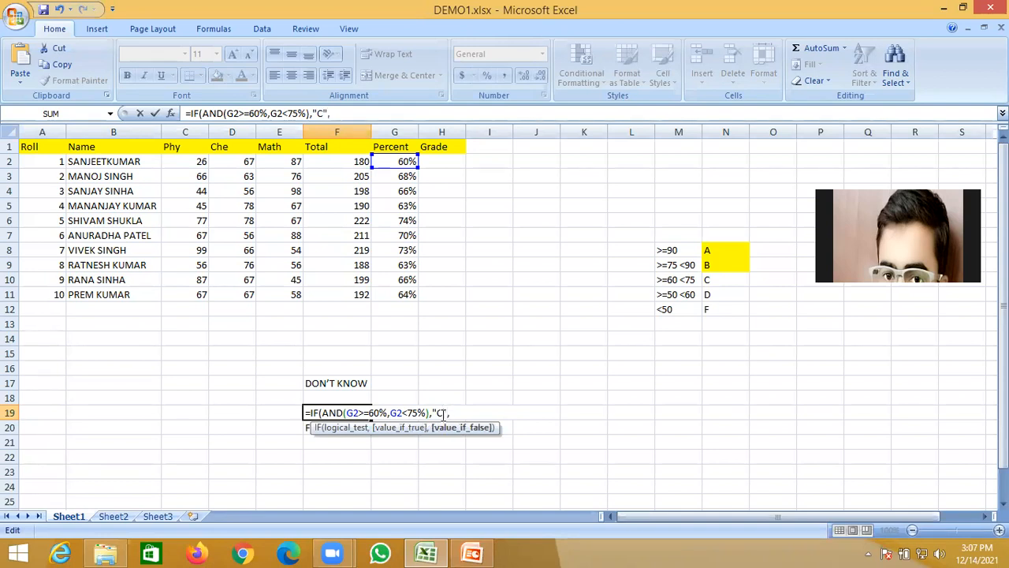
text("DONTKNOW)
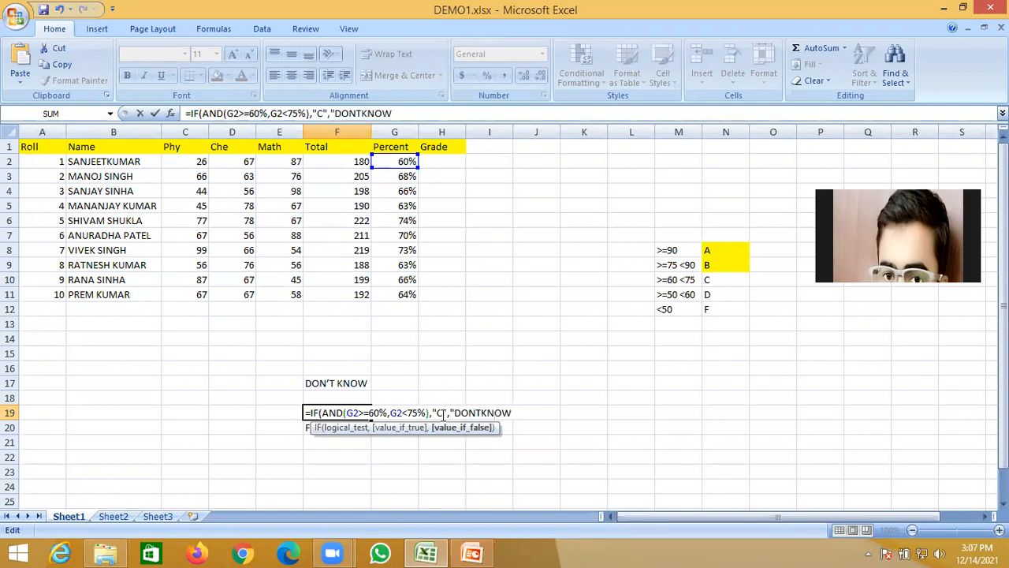
text("))
key(Return)
Copy the grade C IF expression in F19 without its equals sign, and clear the cell.
double_click(344, 413)
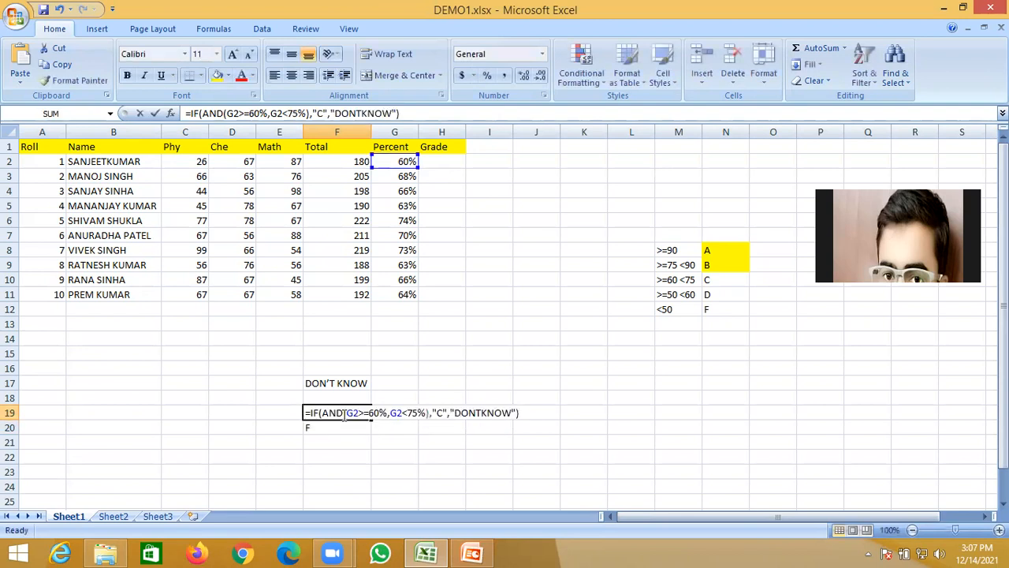
click(309, 413)
click(310, 413)
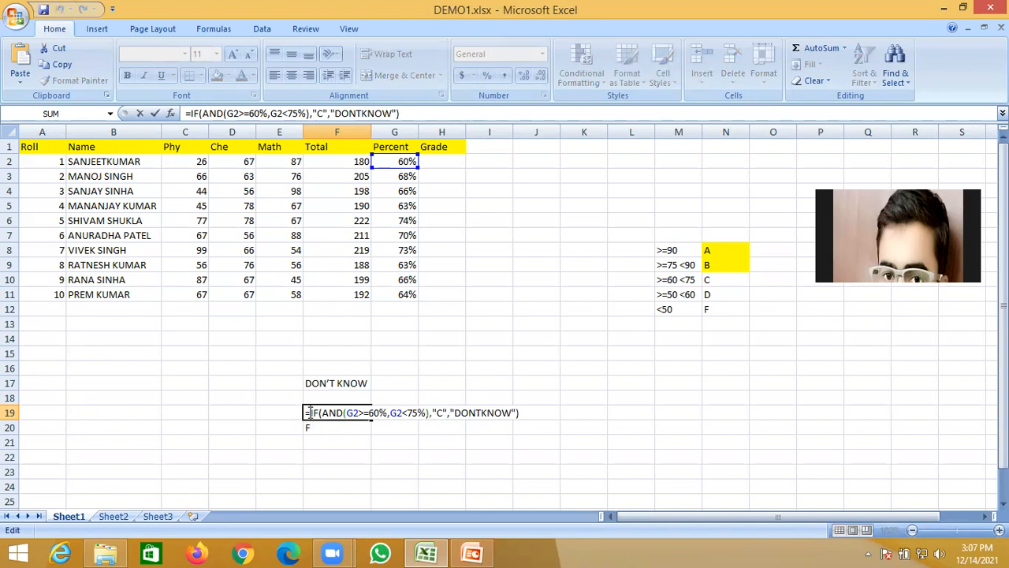
key(shift+Right)
key(shift+Right)
key(shift+Right)
key(shift+Right)
key(shift+Right)
key(shift+Right)
key(shift+Right)
key(shift+Right)
key(shift+Right)
key(shift+Right)
key(shift+Right)
key(shift+Right)
key(shift+Right)
key(shift+Right)
key(shift+Right)
key(shift+Right)
key(shift+Right)
key(shift+Right)
key(shift+Right)
key(shift+Right)
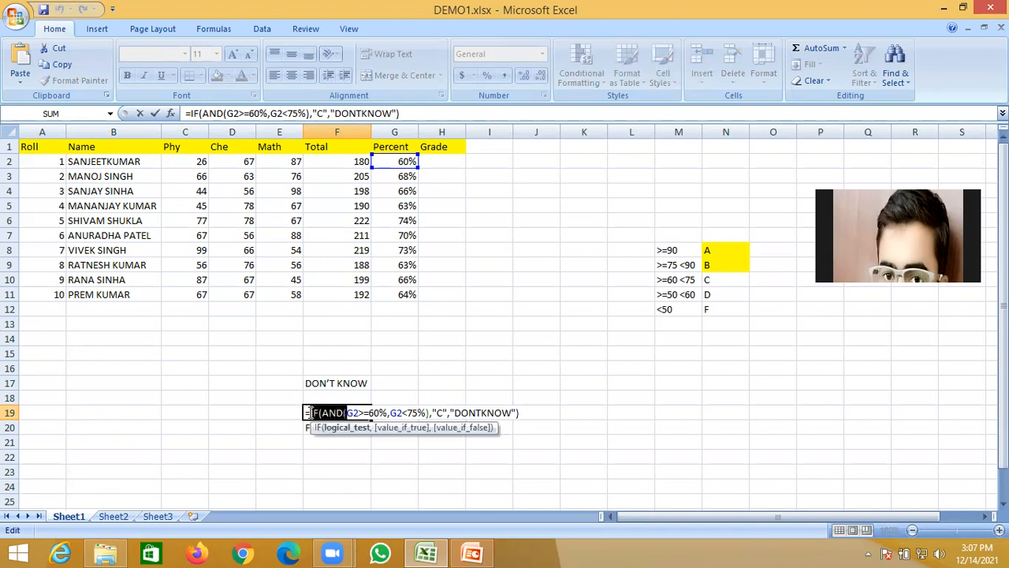
key(shift+Right)
key(ctrl+c)
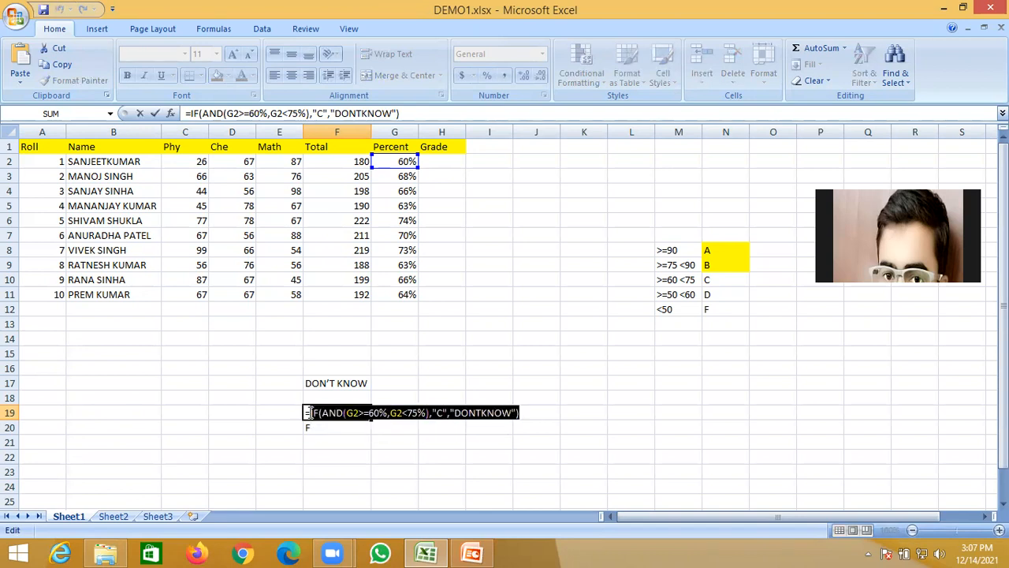
key(BackSpace)
click(323, 383)
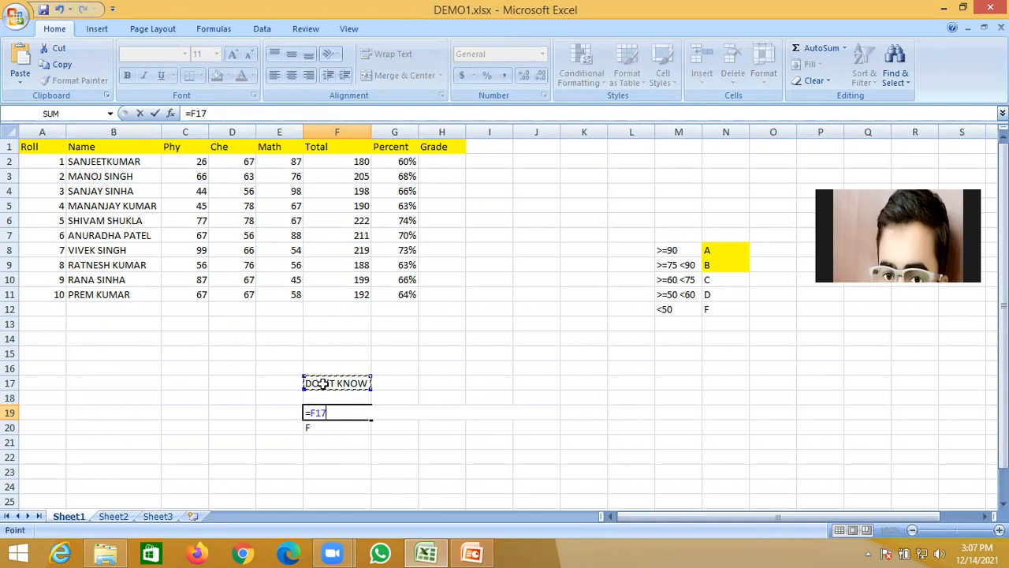
double_click(322, 384)
key(BackSpace)
click(322, 384)
key(BackSpace)
key(BackSpace)
key(BackSpace)
key(BackSpace)
Replace "DON'T KNOW" in the nested F17 formula with the copied grade C IF expression.
click(323, 384)
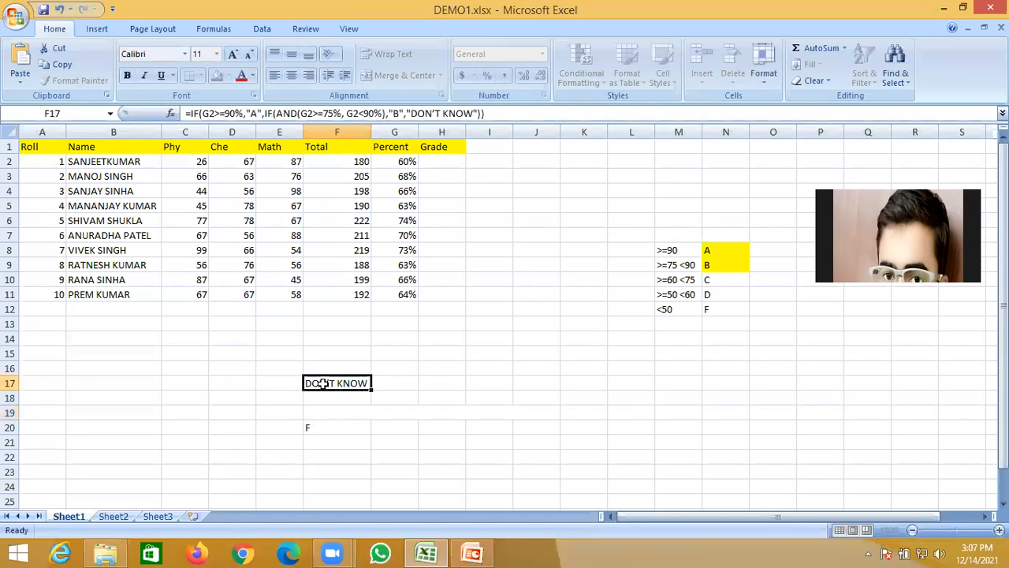
double_click(323, 384)
click(599, 383)
click(599, 382)
key(BackSpace)
key(BackSpace)
key(BackSpace)
key(BackSpace)
key(BackSpace)
key(BackSpace)
key(BackSpace)
key(BackSpace)
key(BackSpace)
key(BackSpace)
key(BackSpace)
key(BackSpace)
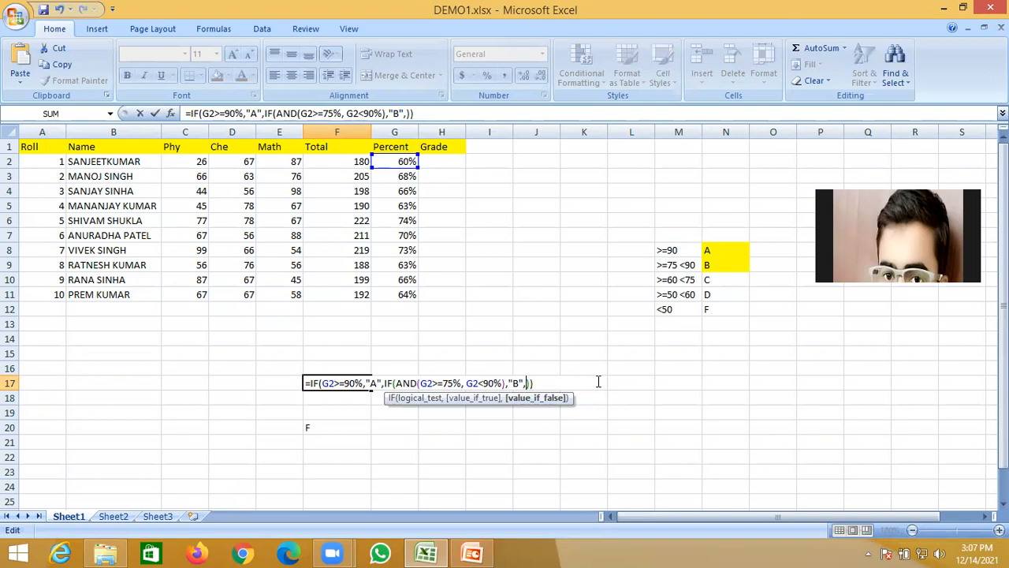
key(ctrl+v)
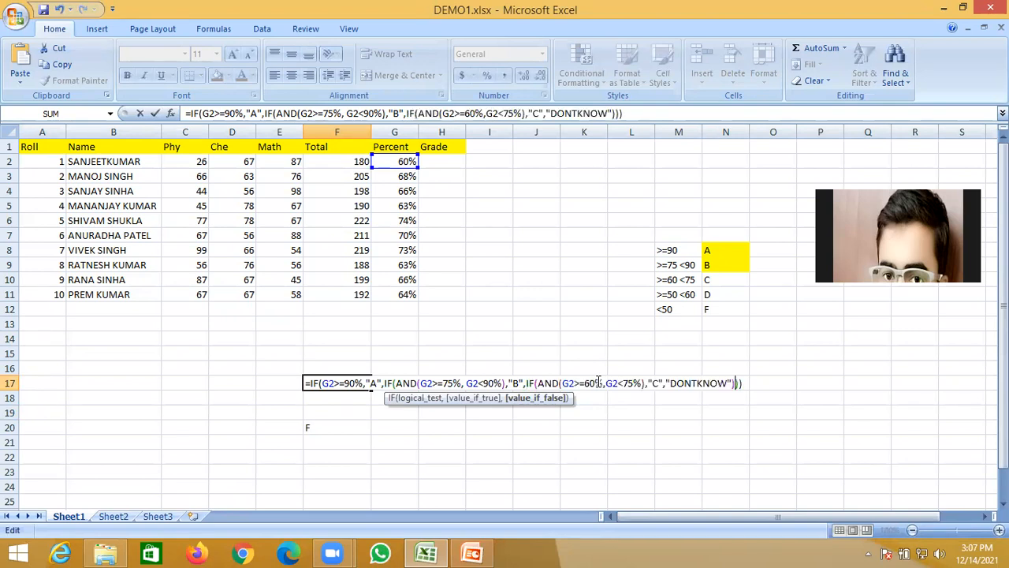
key(Return)
Cut the grade D/F IF expression out of the F20 formula, without its equals sign.
click(309, 428)
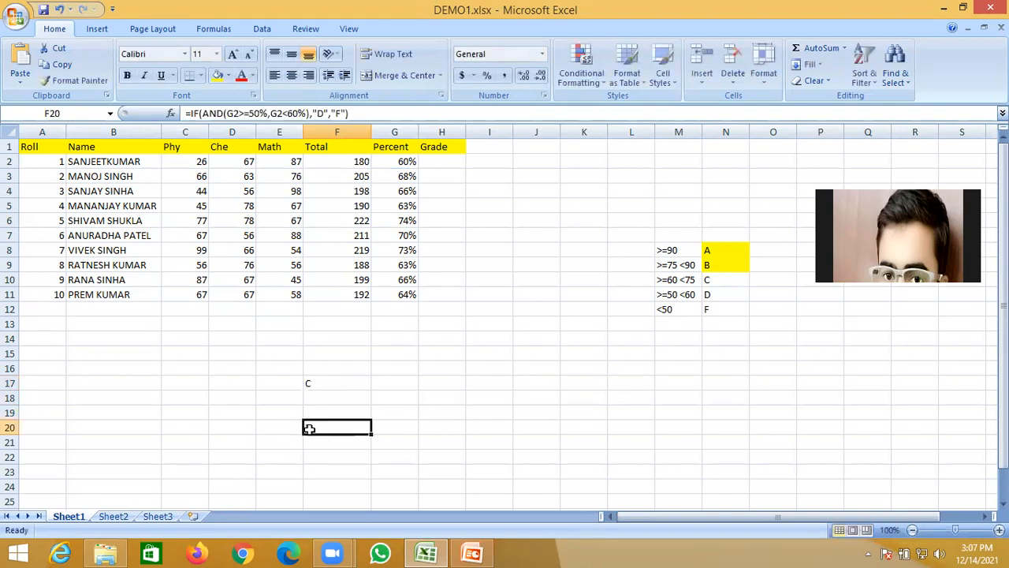
double_click(309, 428)
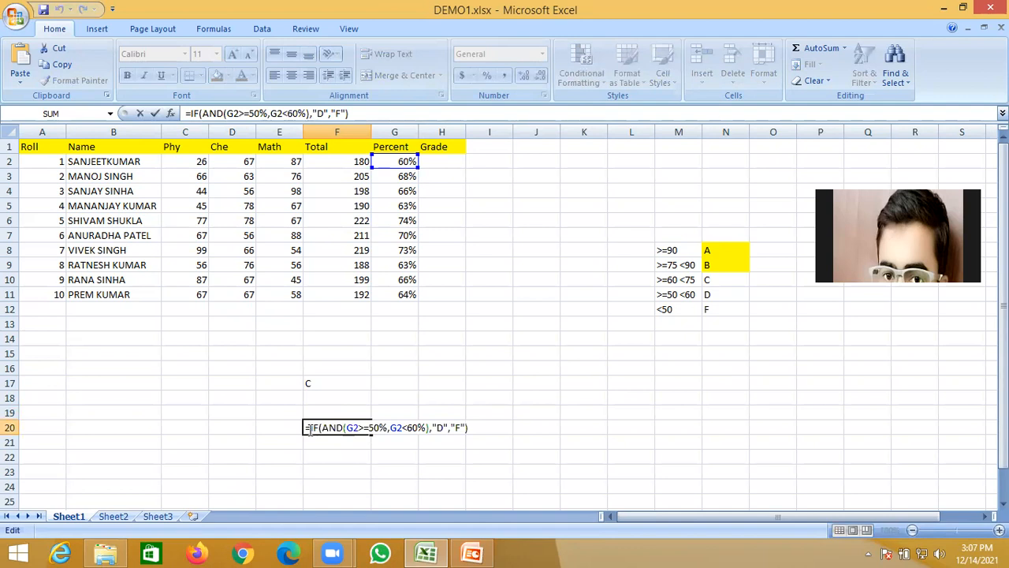
click(471, 426)
key(shift+Right)
key(shift+Right)
key(shift+Right)
key(shift+Right)
key(shift+Right)
key(shift+Right)
key(shift+Right)
key(shift+Right)
key(shift+Right)
key(shift+Right)
key(shift+Right)
key(shift+Right)
key(shift+Right)
key(shift+Right)
key(shift+Right)
key(shift+Right)
key(shift+Right)
key(shift+Right)
key(shift+Right)
key(shift+Right)
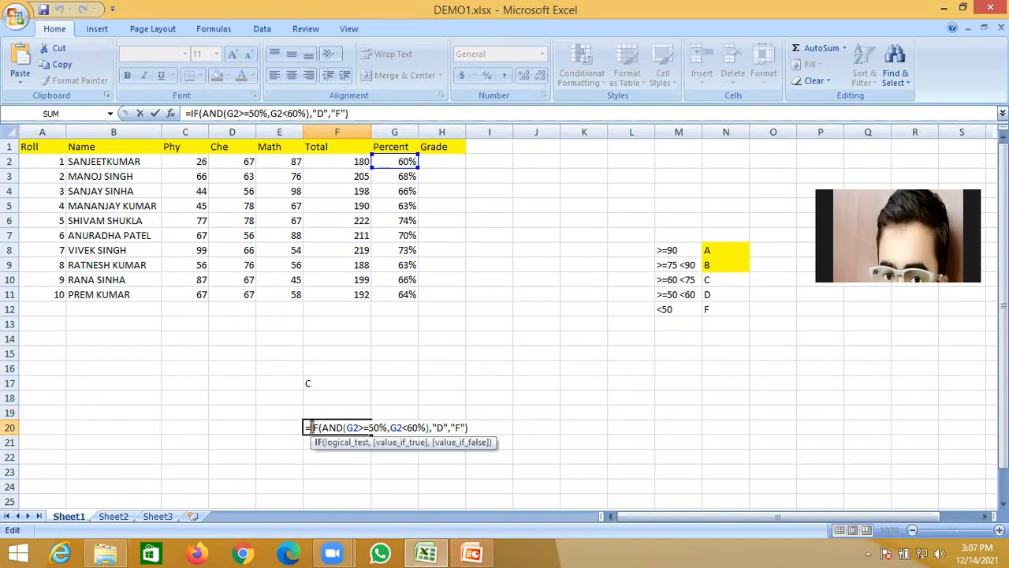
key(shift+Right)
key(shift+Right)
key(shift+Right)
key(shift+Right)
key(shift+Right)
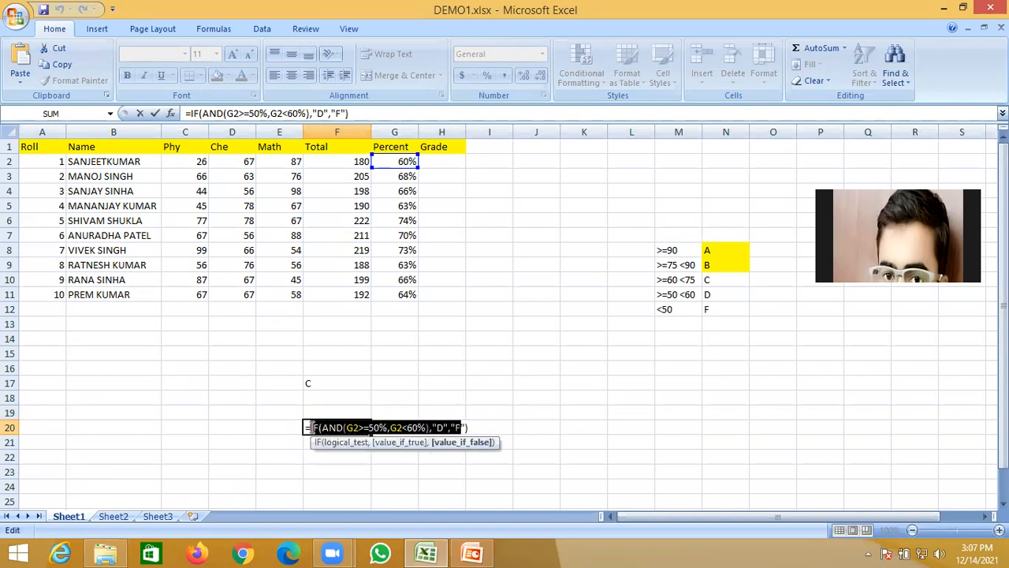
key(ctrl+x)
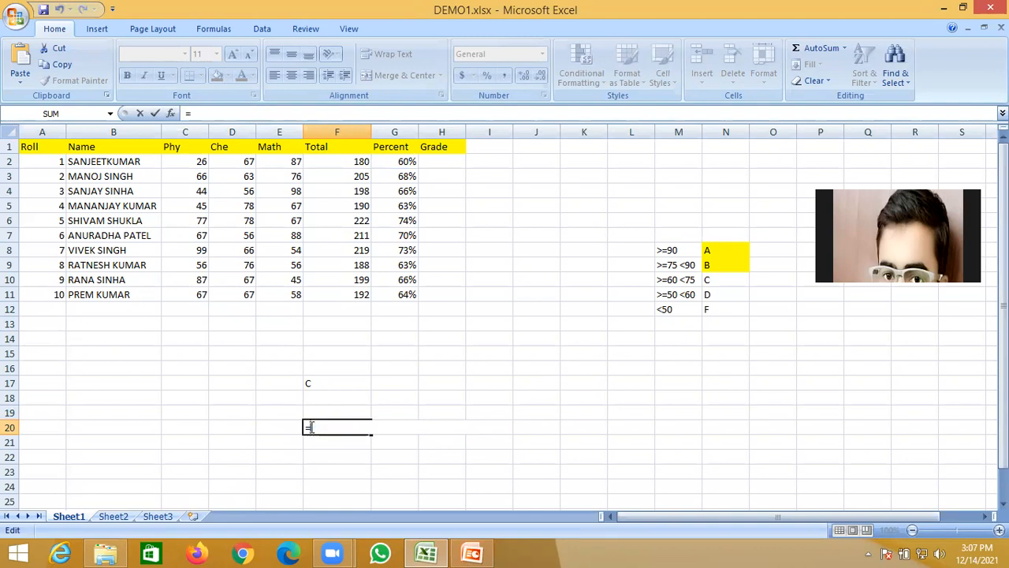
Replace "DONTKNOW" in the nested F17 formula with the cut IF(AND(G2>=50%,G2<60%),"D","F") expression.
click(311, 385)
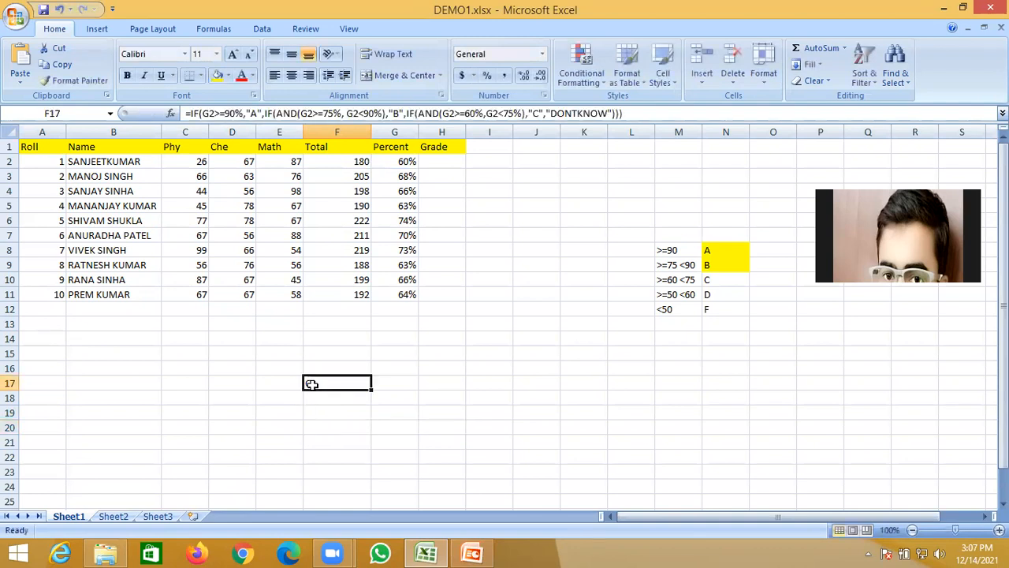
double_click(312, 385)
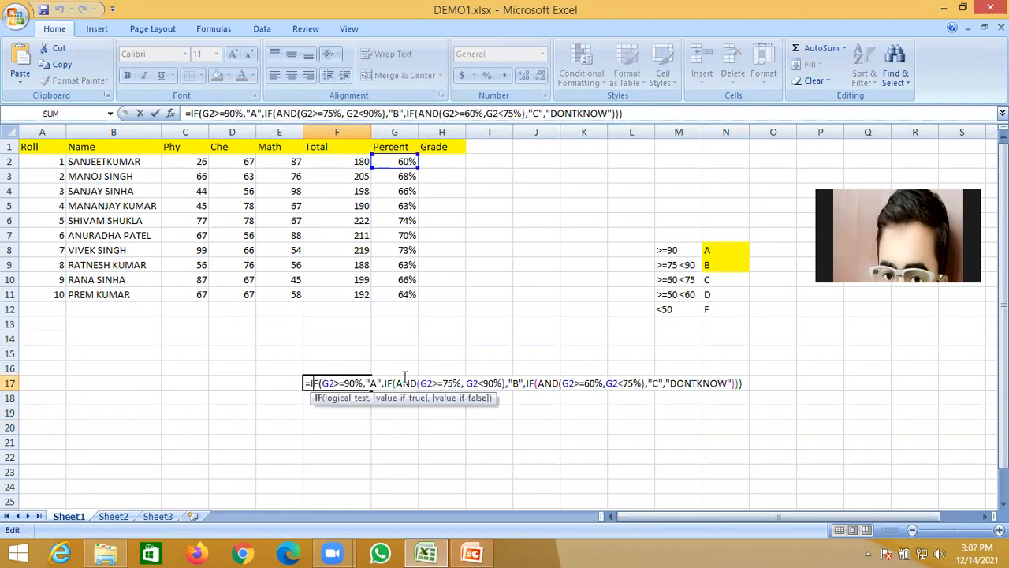
click(732, 382)
key(BackSpace)
key(BackSpace)
key(BackSpace)
key(BackSpace)
key(BackSpace)
key(BackSpace)
key(BackSpace)
key(BackSpace)
key(BackSpace)
key(BackSpace)
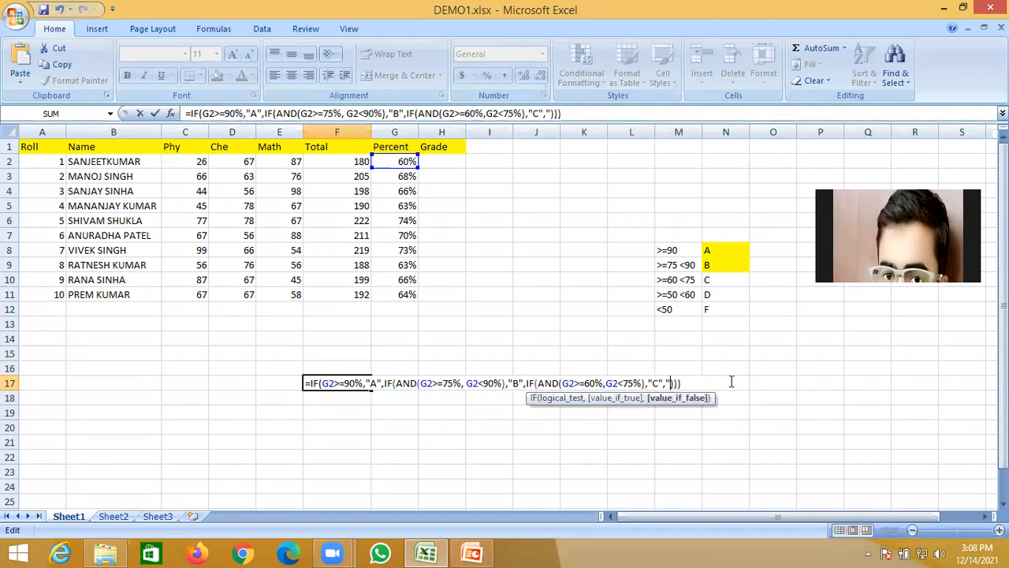
key(ctrl+v)
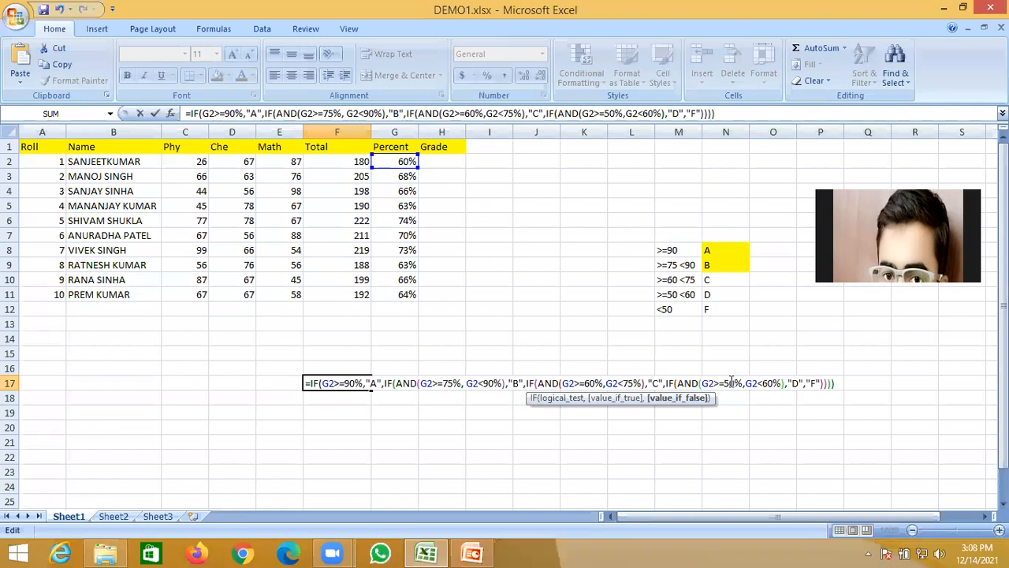
key(Return)
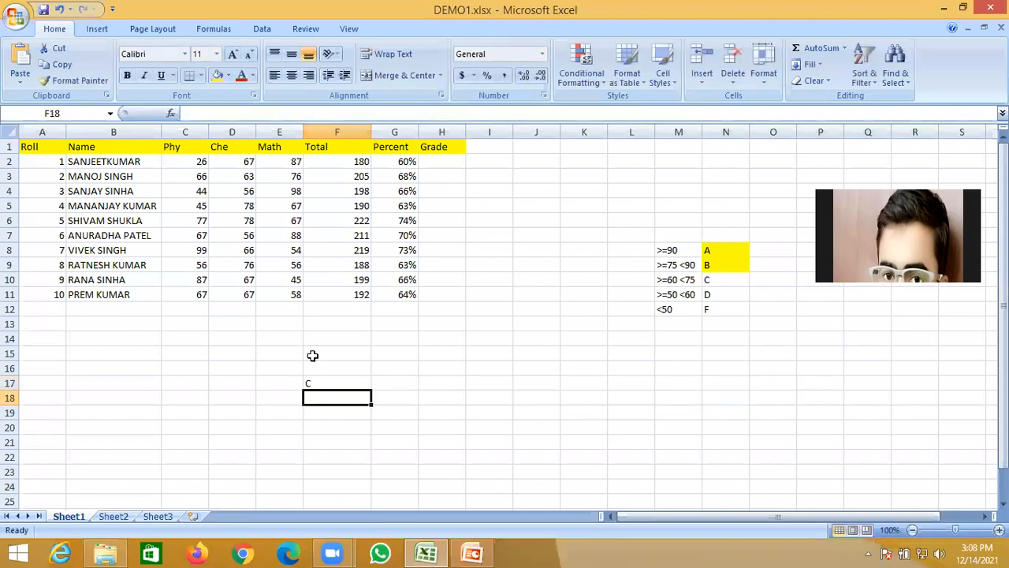
Cut the complete nested grade formula, including its equals sign, out of F17.
double_click(314, 382)
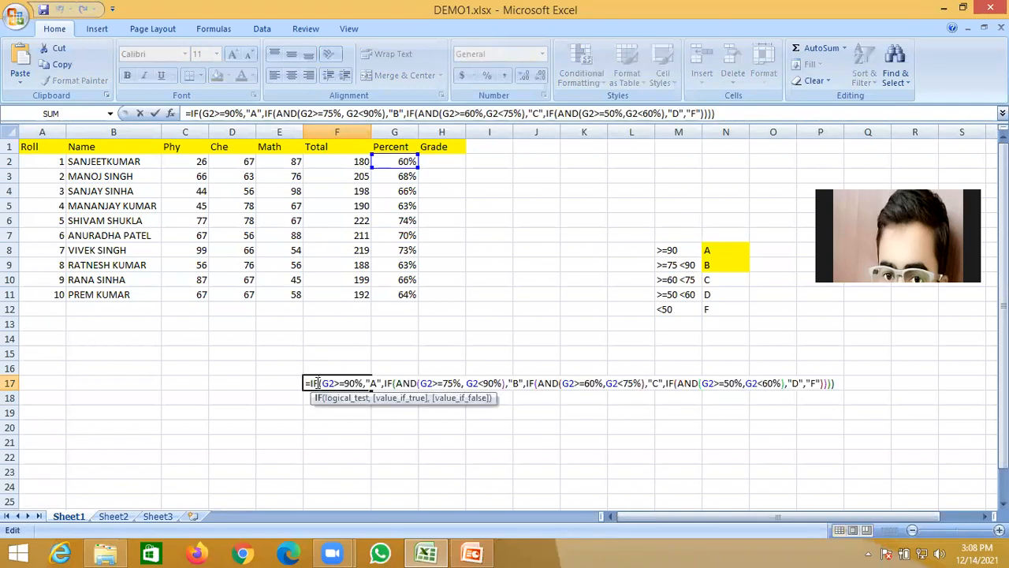
click(318, 382)
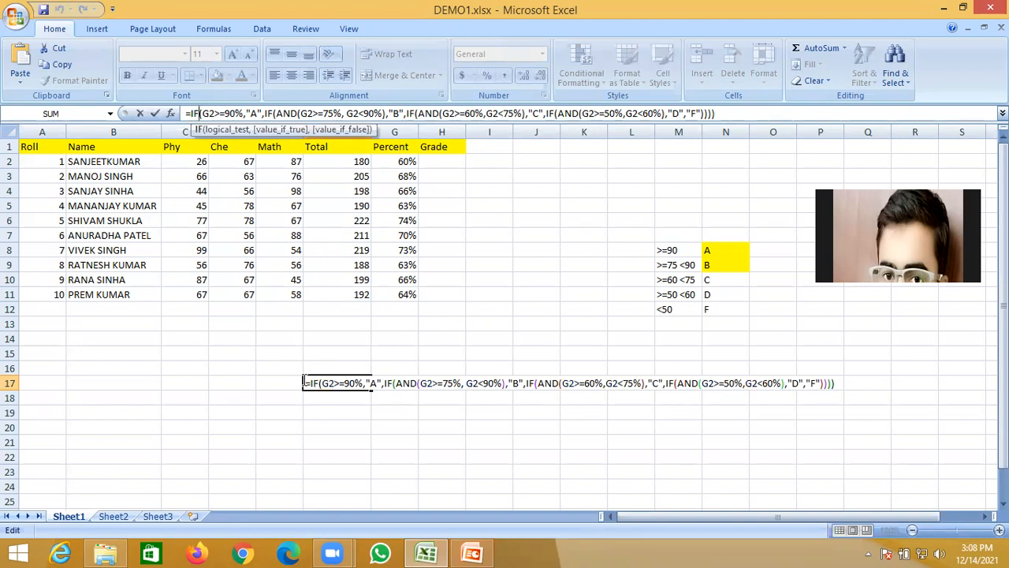
click(304, 382)
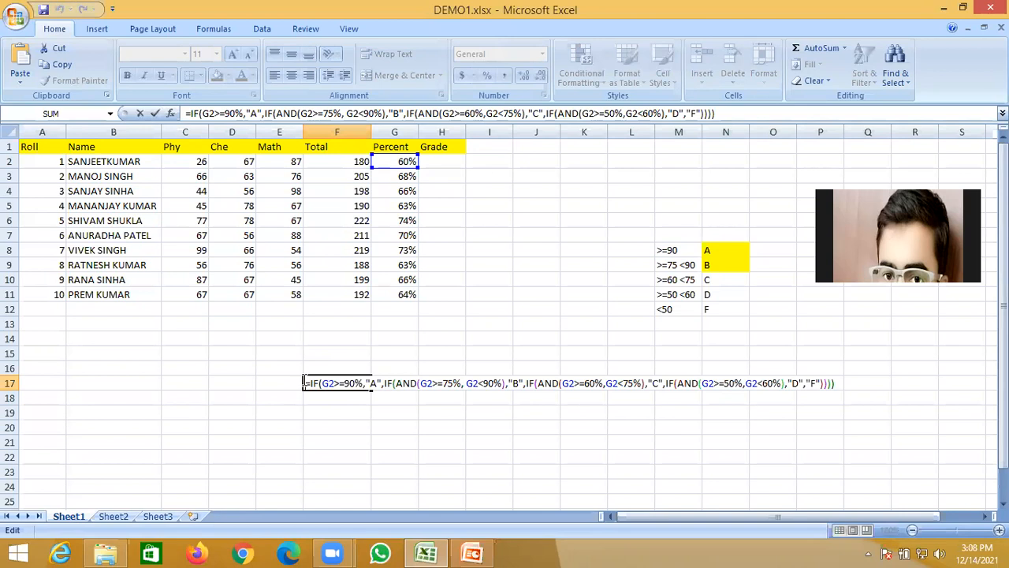
key(shift+Right)
key(shift+Right)
key(shift+Right)
key(shift+Right)
key(shift+Right)
key(shift+Right)
key(shift+Right)
key(shift+Right)
key(shift+Right)
key(shift+Right)
key(shift+Right)
key(shift+Right)
key(shift+Right)
key(shift+Right)
key(shift+Right)
key(shift+Right)
key(shift+Right)
key(shift+Right)
key(shift+Right)
key(shift+Right)
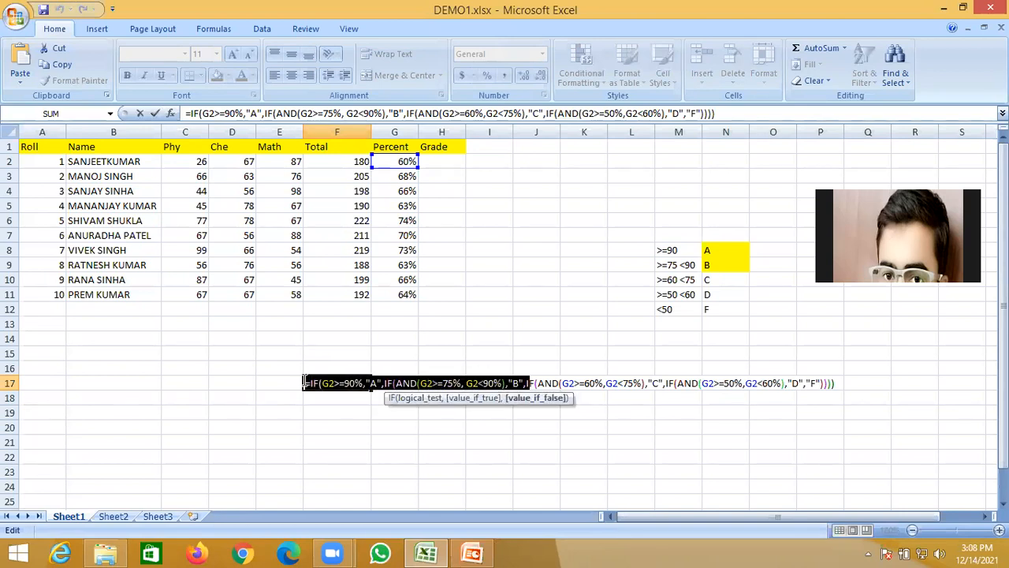
key(shift+Right)
key(shift+Right)
key(shift+Right)
key(shift+Right)
key(shift+Right)
key(shift+Right)
key(shift+Right)
key(shift+Right)
key(shift+Right)
key(shift+Right)
key(shift+Right)
key(shift+Right)
key(shift+Right)
key(shift+Right)
key(shift+Right)
key(shift+Right)
key(shift+Right)
key(shift+Right)
key(shift+Right)
key(shift+Right)
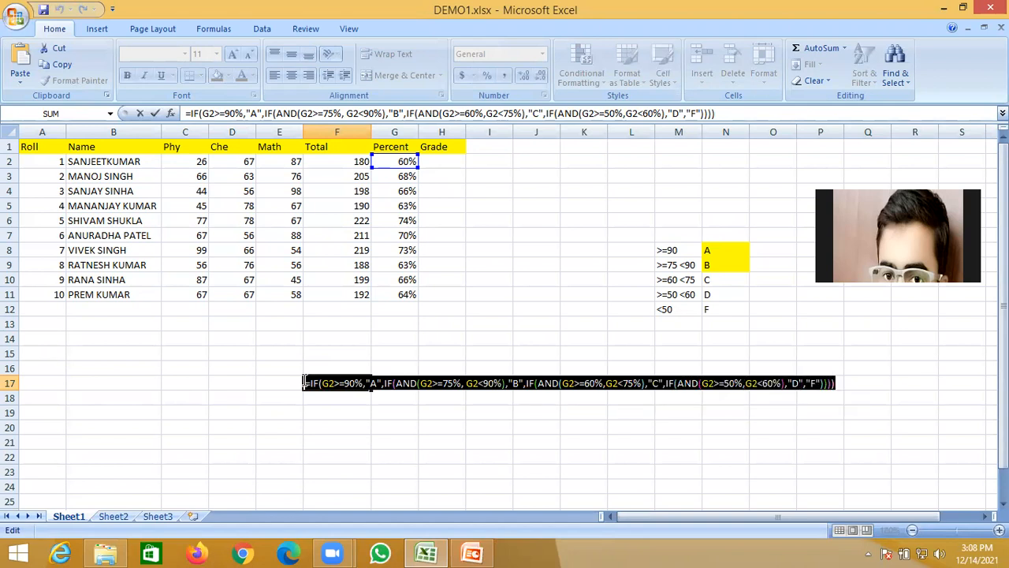
key(ctrl+c)
key(Escape)
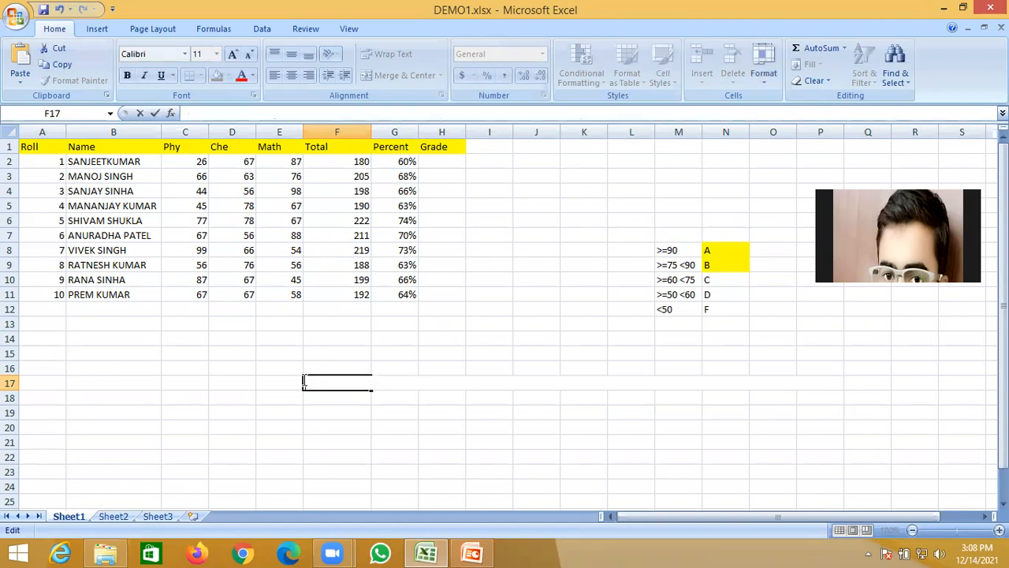
Paste the nested grade formula into H2 under the Grade heading.
double_click(436, 163)
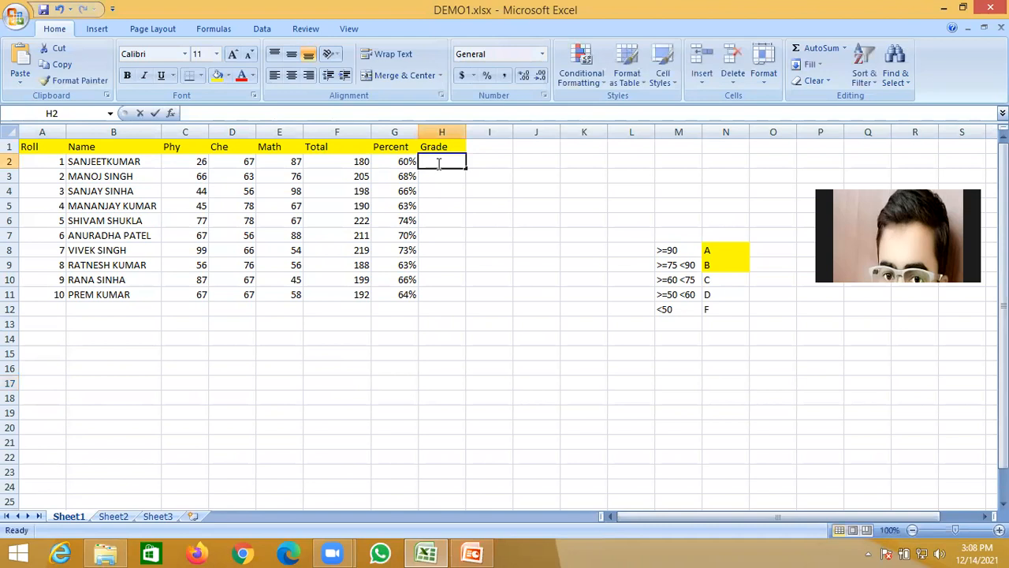
key(ctrl+v)
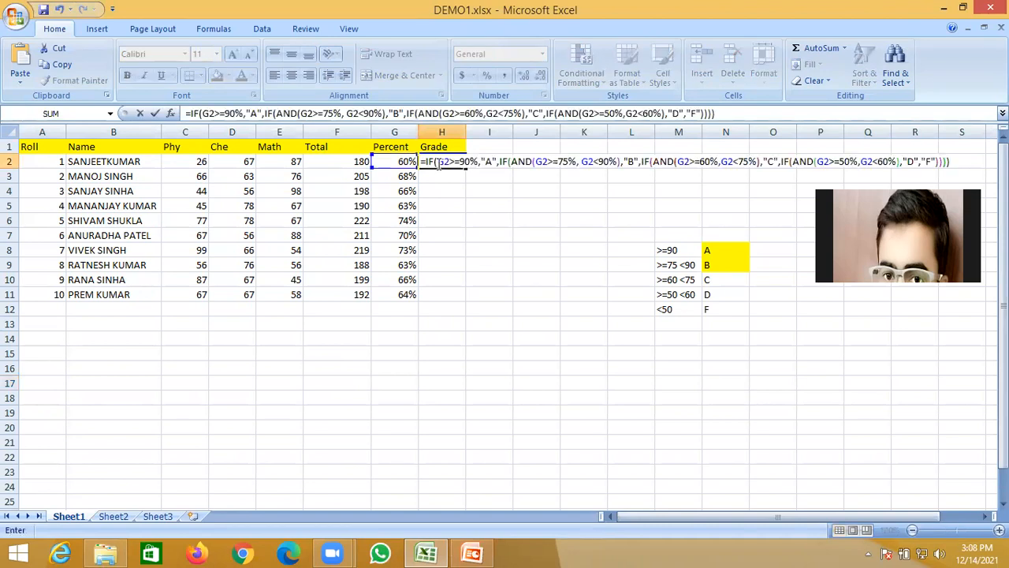
key(Return)
click(436, 162)
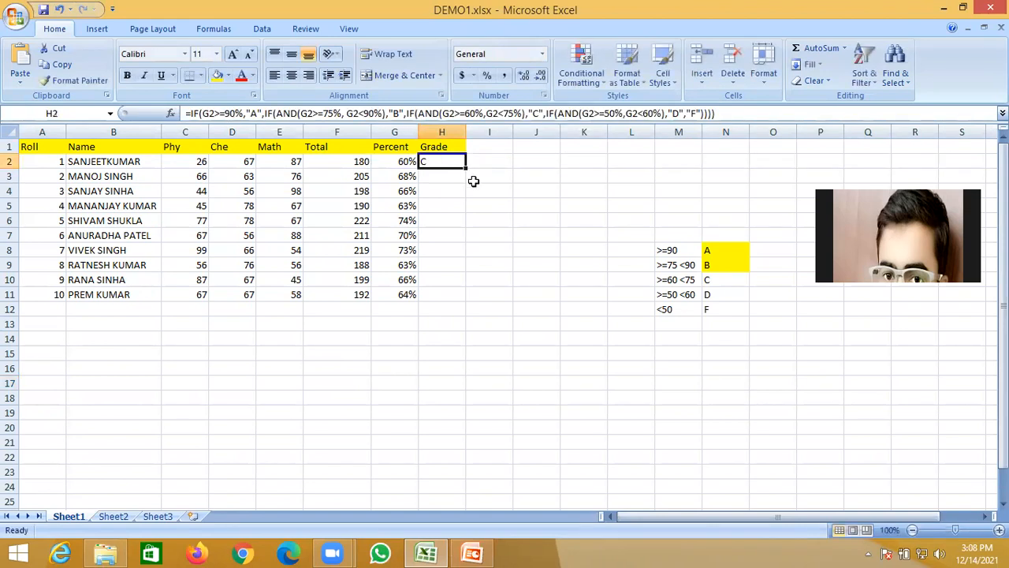
Fill the grade formula from H2 down through H11, and review the formula in H2.
drag(464, 167, 465, 300)
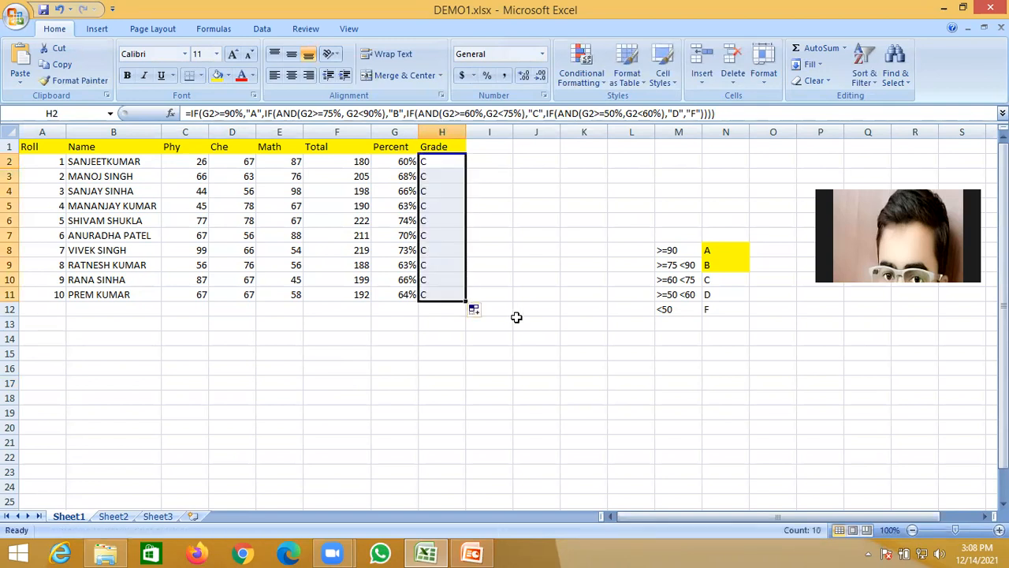
click(516, 319)
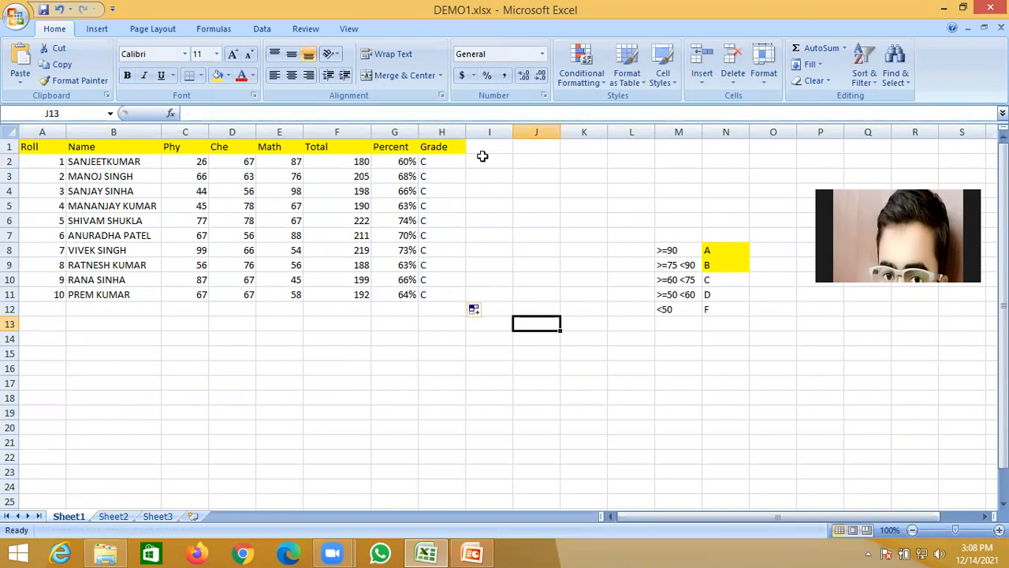
double_click(445, 161)
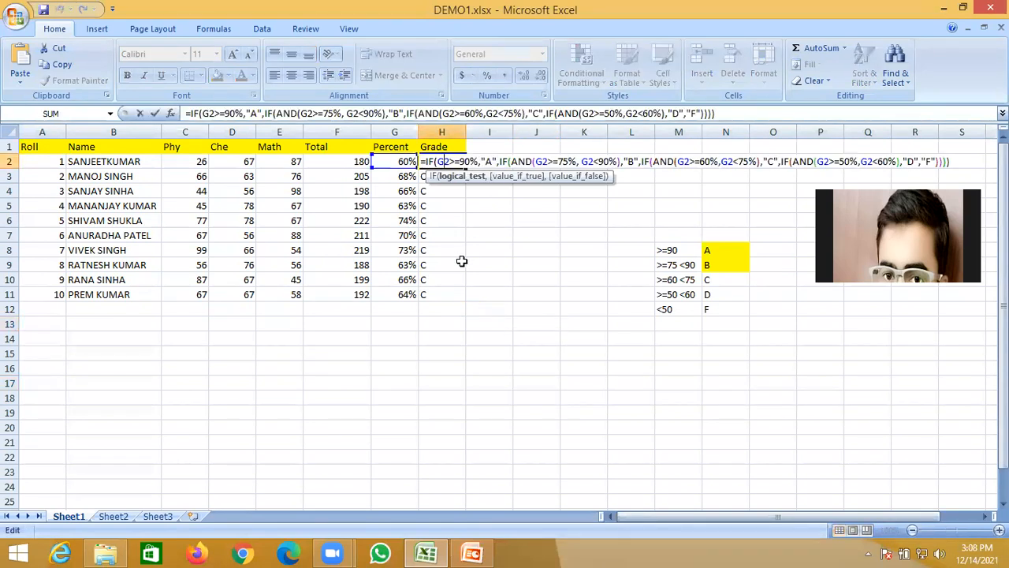
click(495, 324)
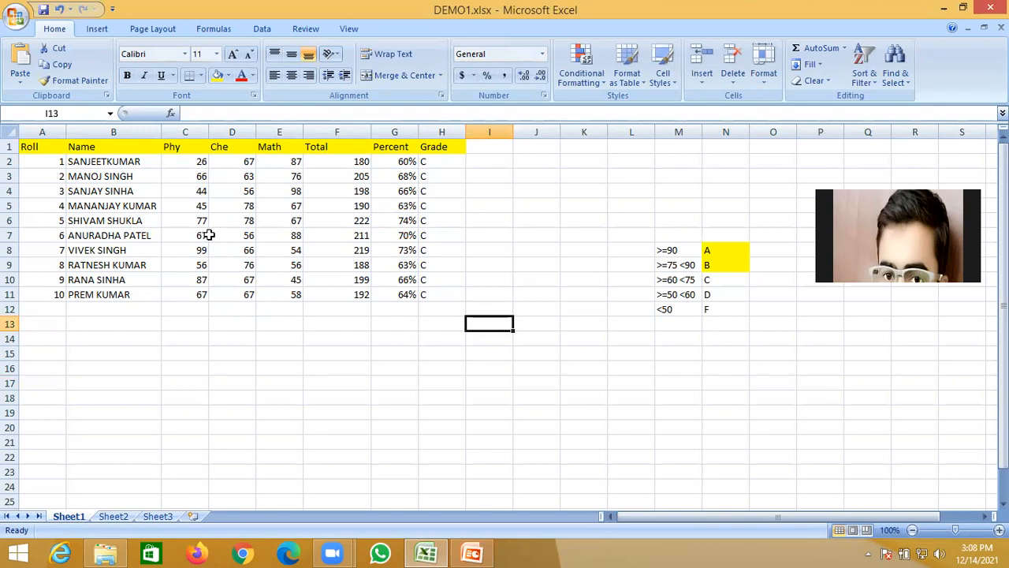
Test the grade formula by setting the Phy mark in C2 to 79.
double_click(197, 162)
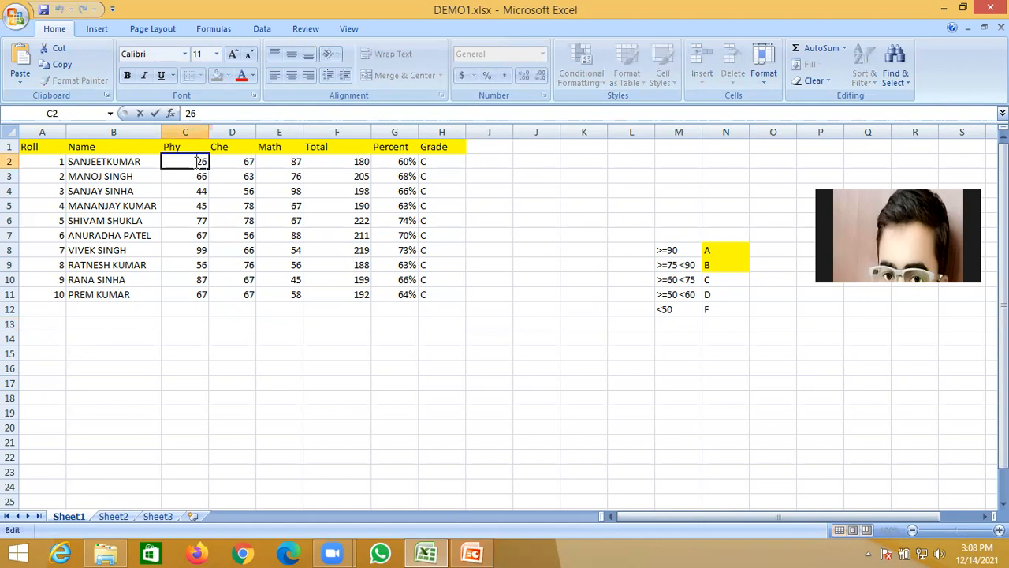
key(Delete)
key(Delete)
text(79)
key(Return)
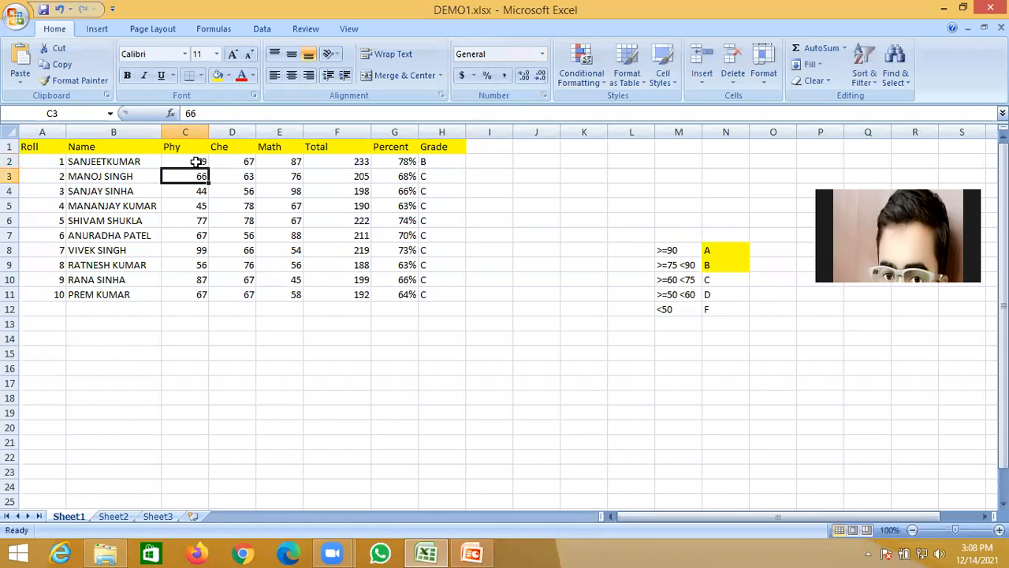
Set the Phy mark in C7 to 88 and the Math mark in E11 to 99.
click(196, 235)
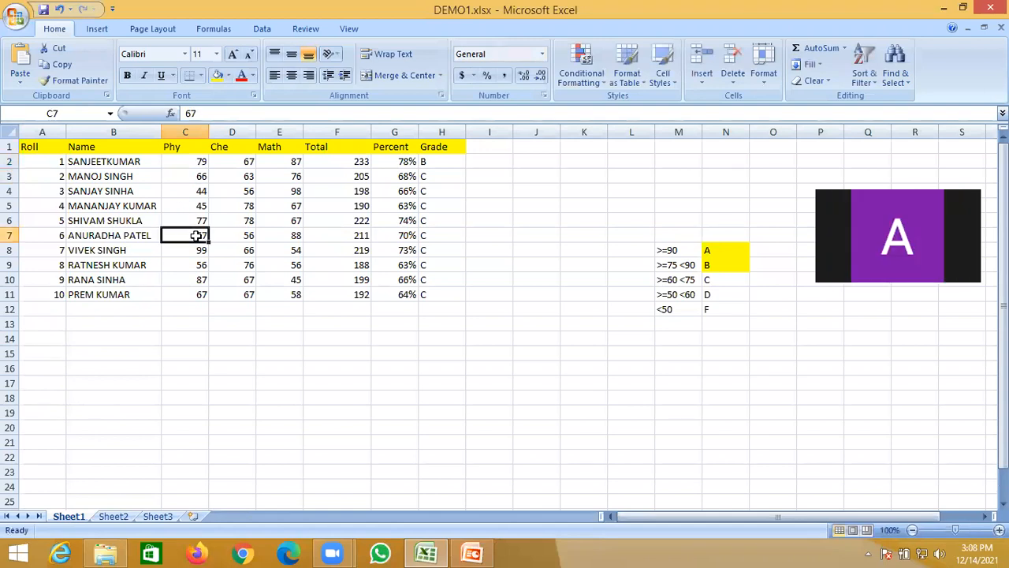
text(88)
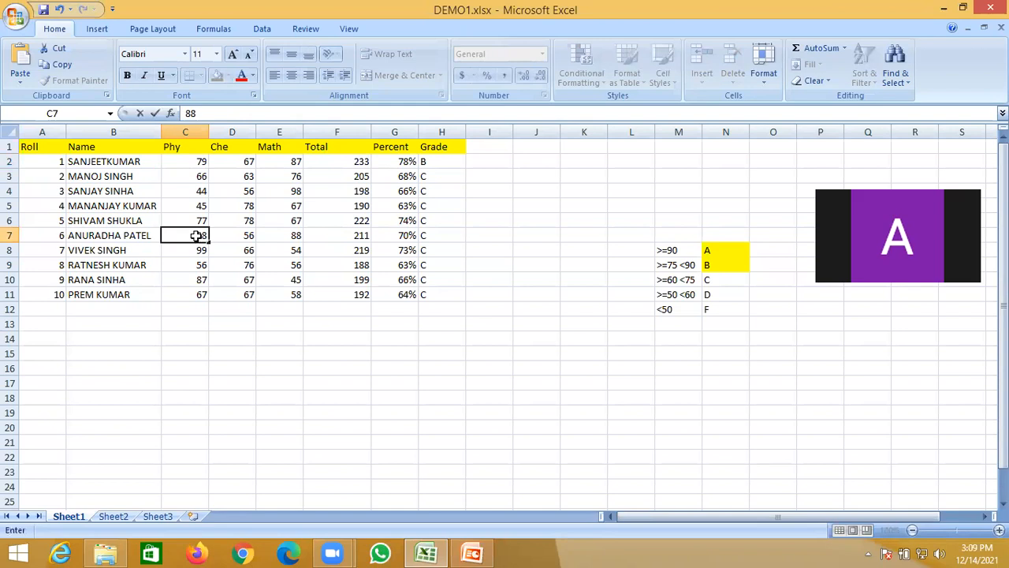
key(Return)
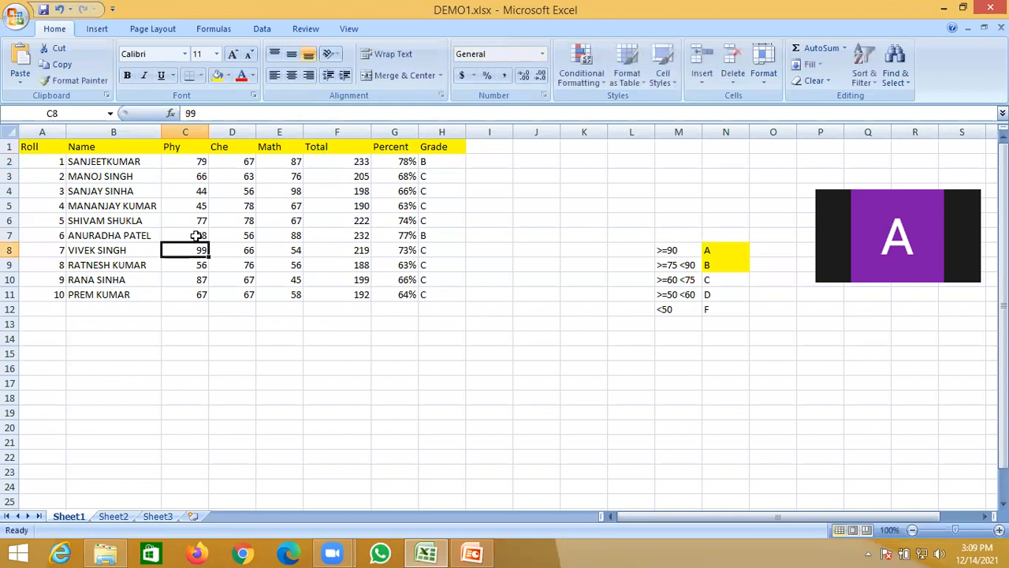
double_click(294, 294)
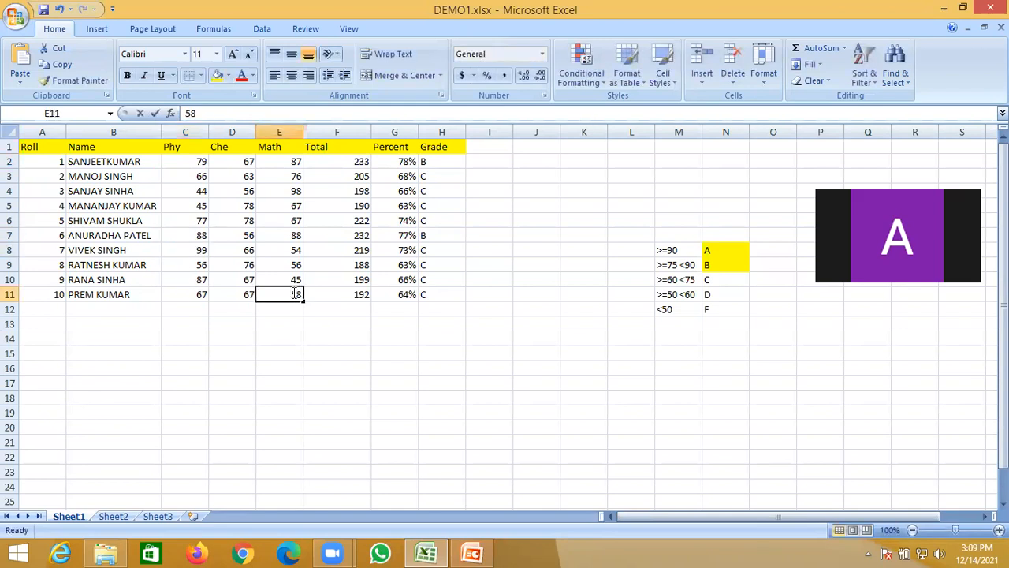
text(99)
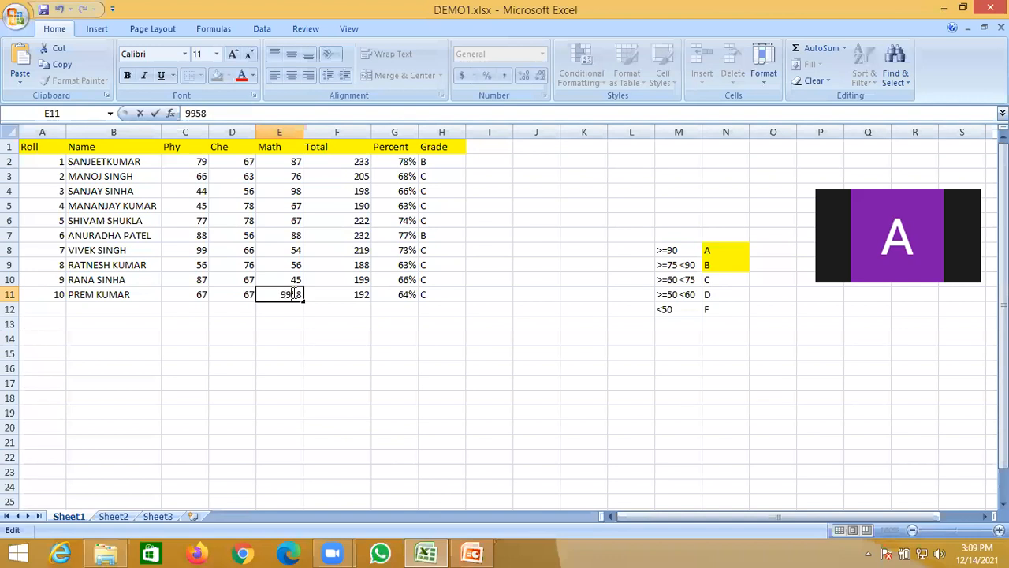
key(Delete)
key(Delete)
key(Return)
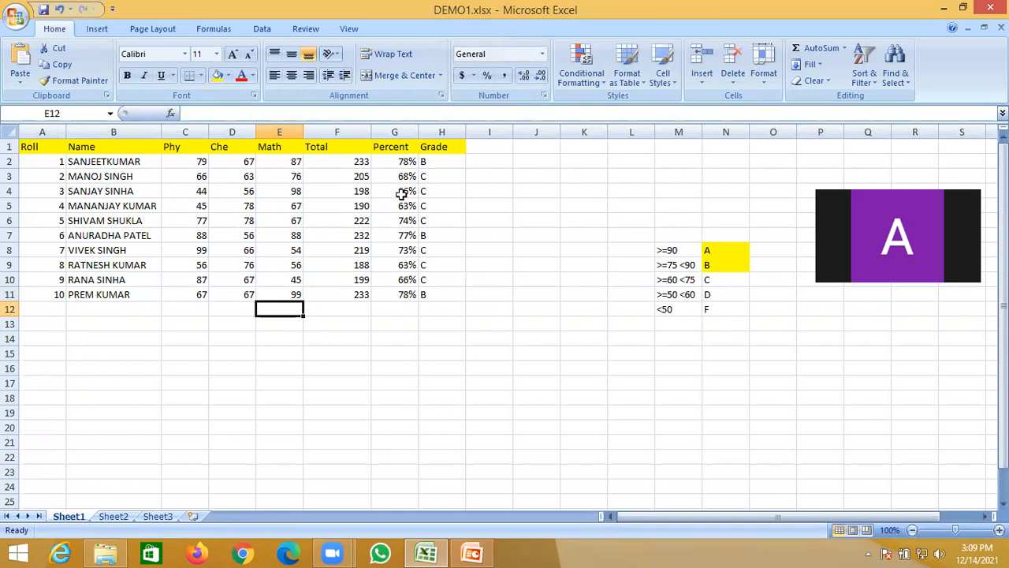
Set the Che mark in D2 to 99.
click(243, 166)
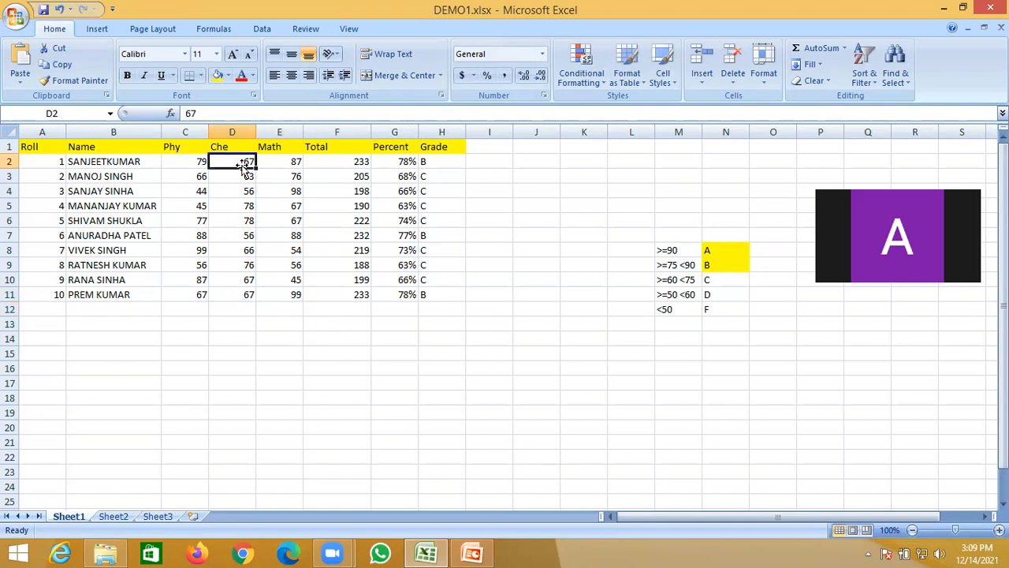
text(99)
key(Return)
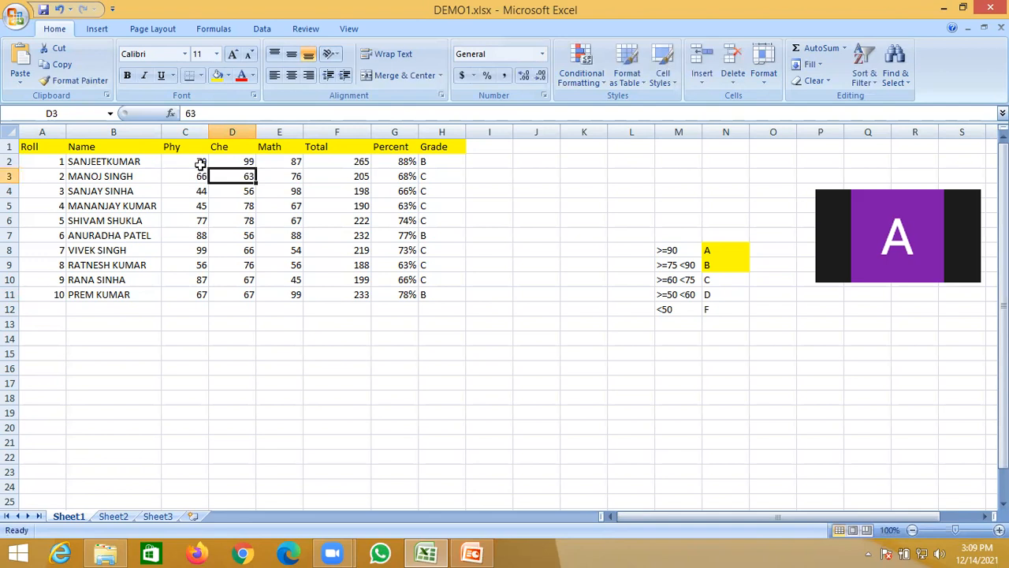
click(200, 163)
double_click(200, 163)
text(99)
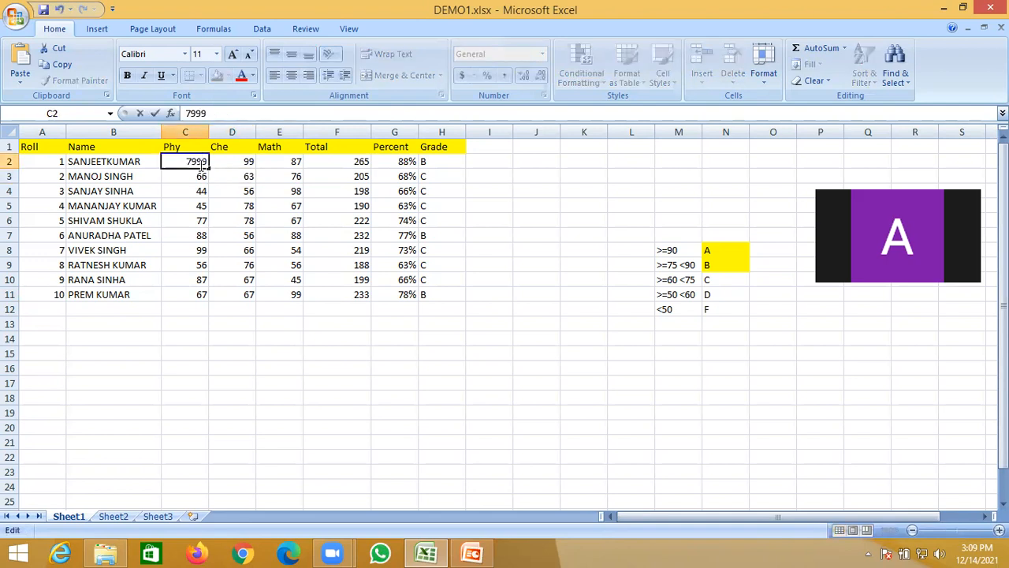
key(BackSpace)
key(BackSpace)
key(Return)
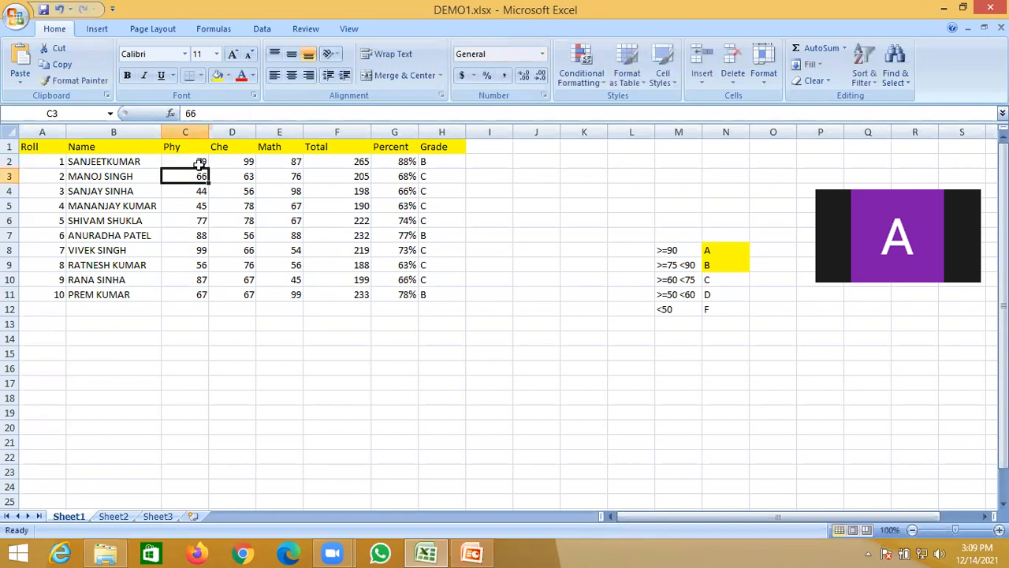
Set the Phy mark in C2 to 99.
double_click(201, 162)
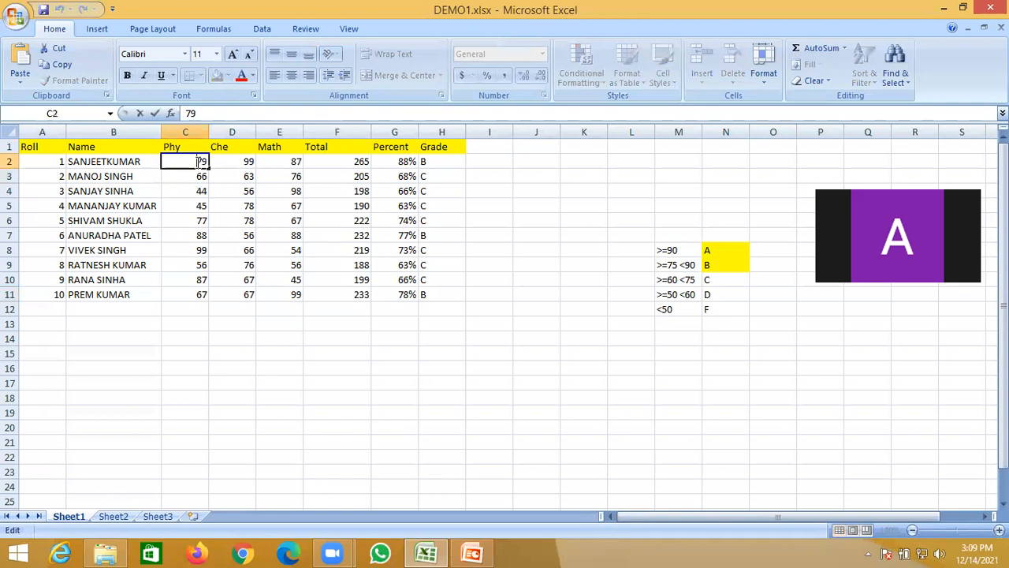
key(BackSpace)
key(BackSpace)
text(99)
key(Return)
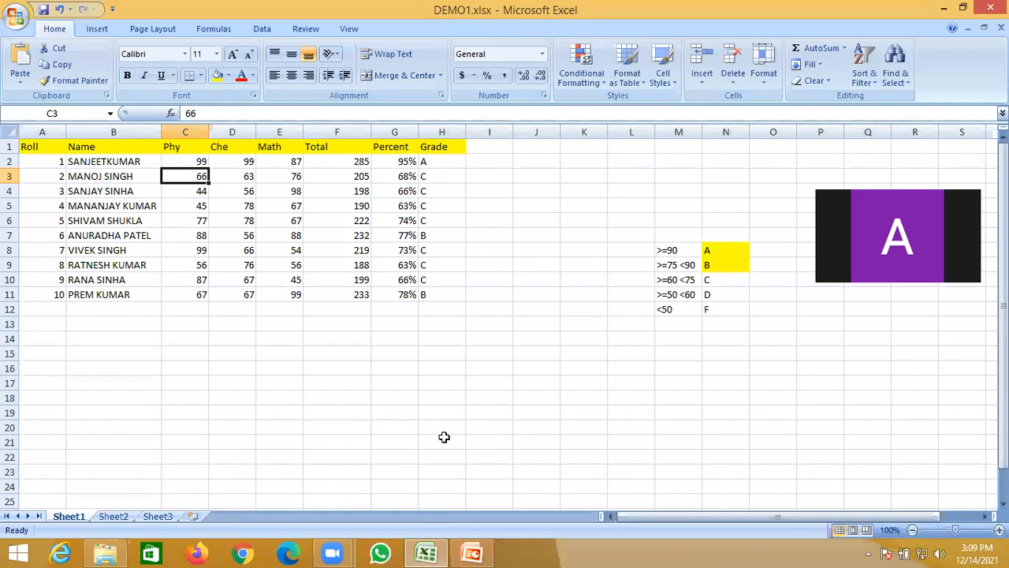
click(684, 74)
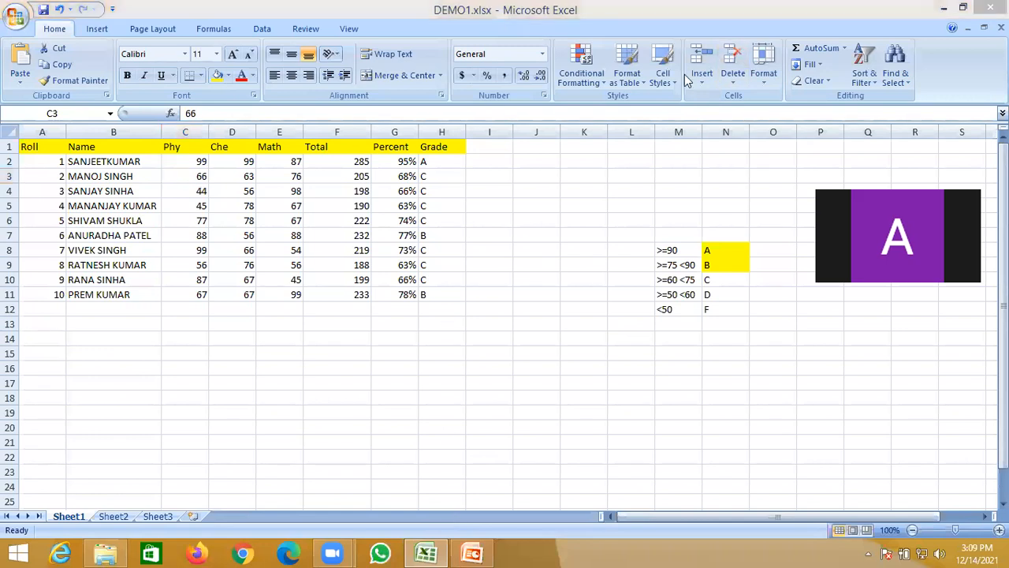